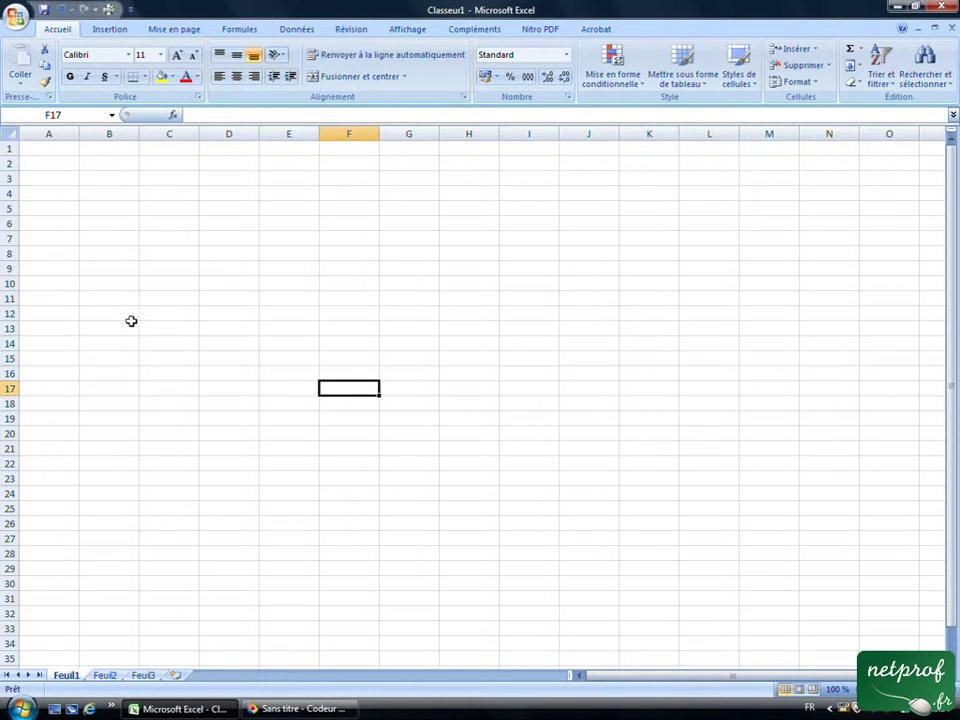
Enter headers Références, Désignation du produit, Quantité, Prix unitaire and Montant across row 4, leaving column C empty
{"action": "left_click", "coordinate": [68, 193]}
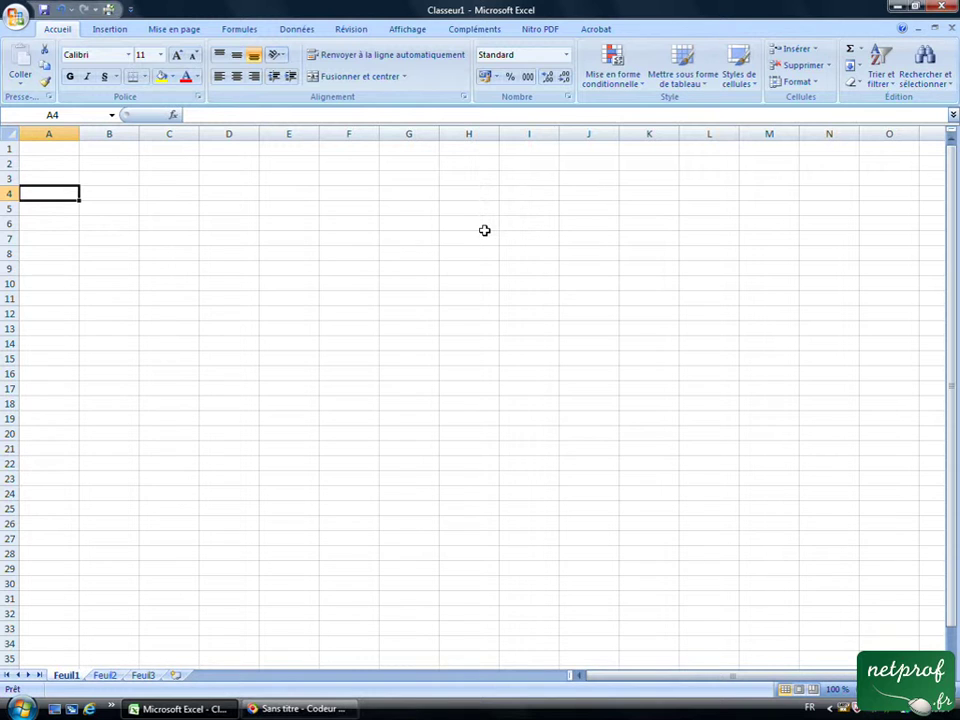
{"action": "type", "text": "Références"}
{"action": "key", "text": "Tab"}
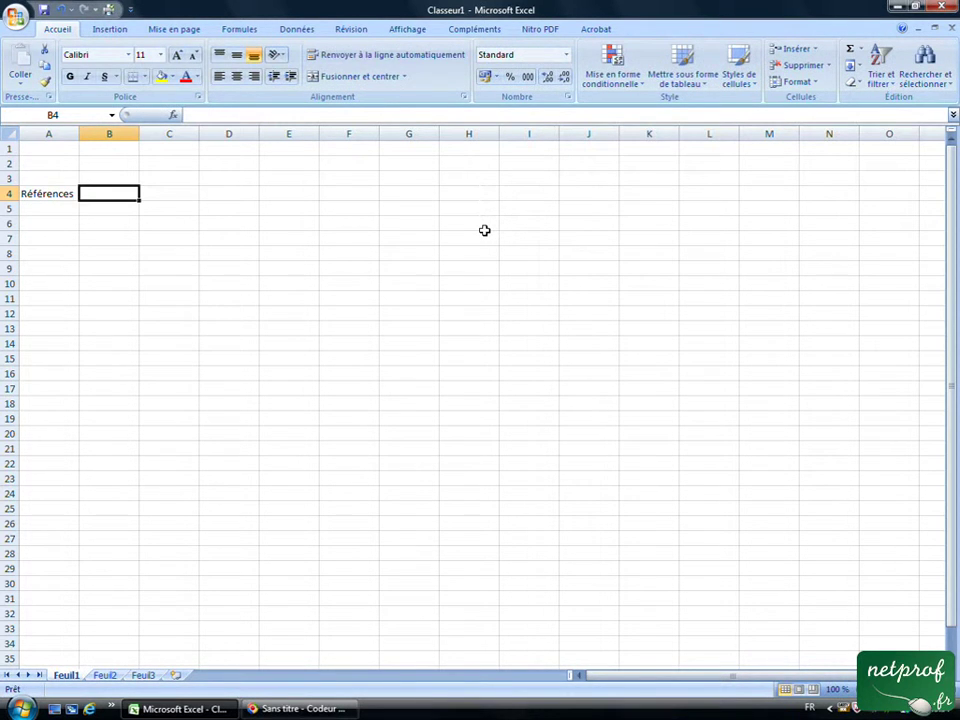
{"action": "type", "text": "Désignation du produits"}
{"action": "key", "text": "Tab"}
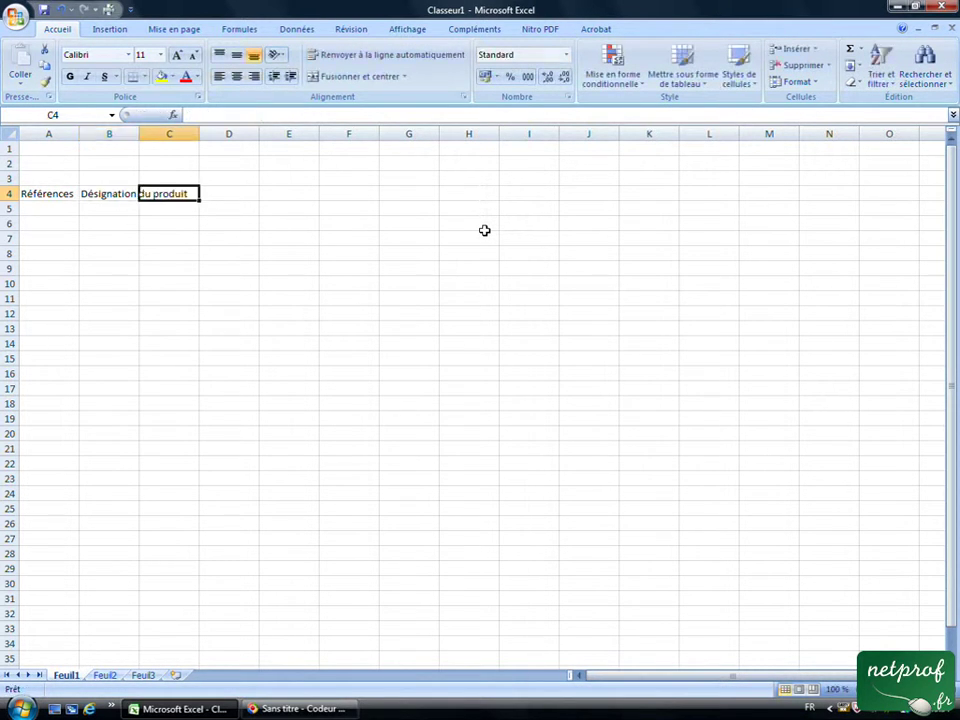
{"action": "key", "text": "Tab"}
{"action": "type", "text": "Quantité"}
{"action": "key", "text": "Tab"}
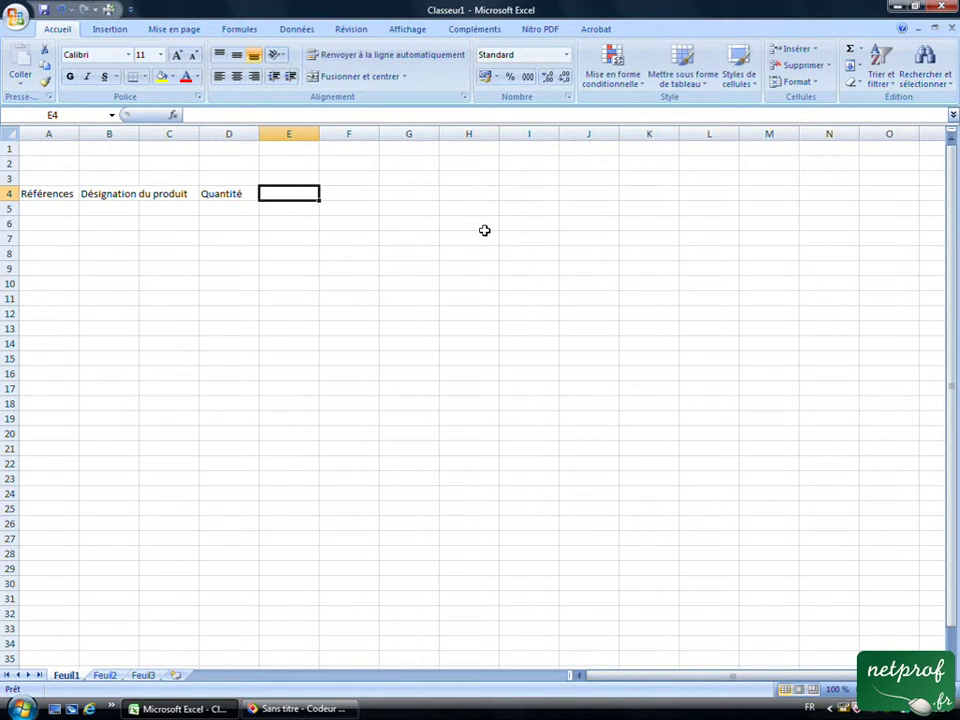
{"action": "type", "text": "Prix u"}
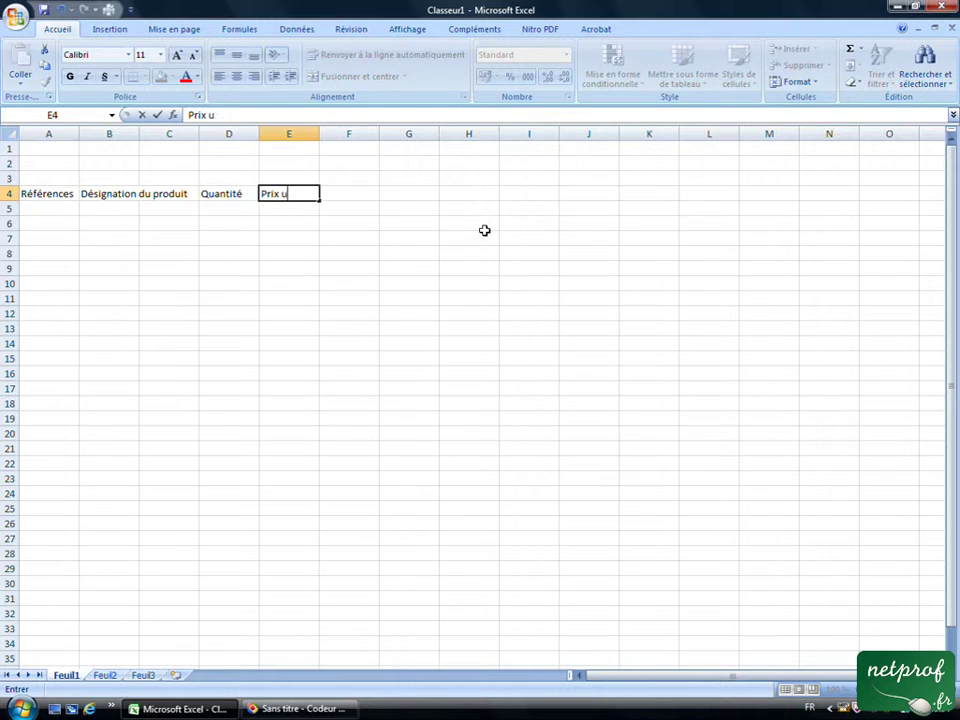
{"action": "type", "text": "nitaire"}
{"action": "key", "text": "Tab"}
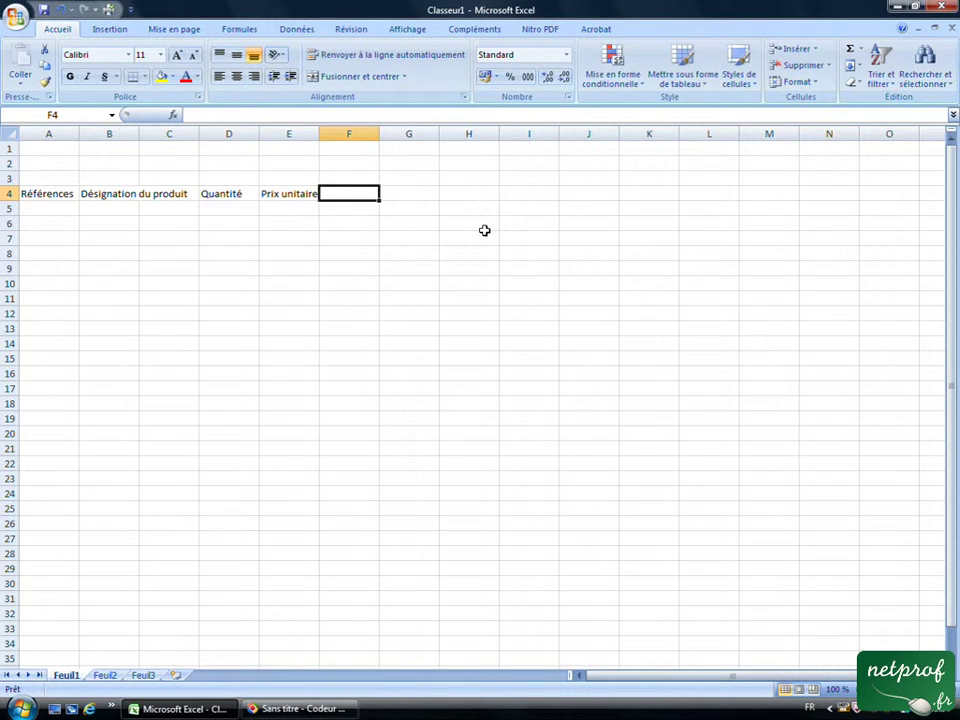
{"action": "type", "text": "Montant"}
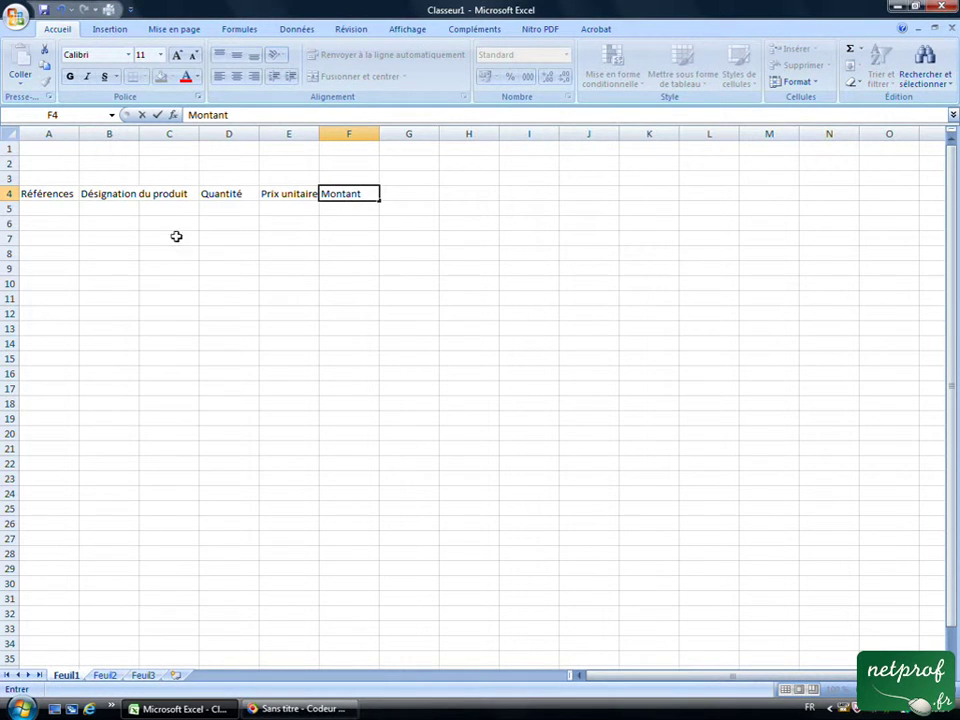
{"action": "left_click", "coordinate": [64, 208]}
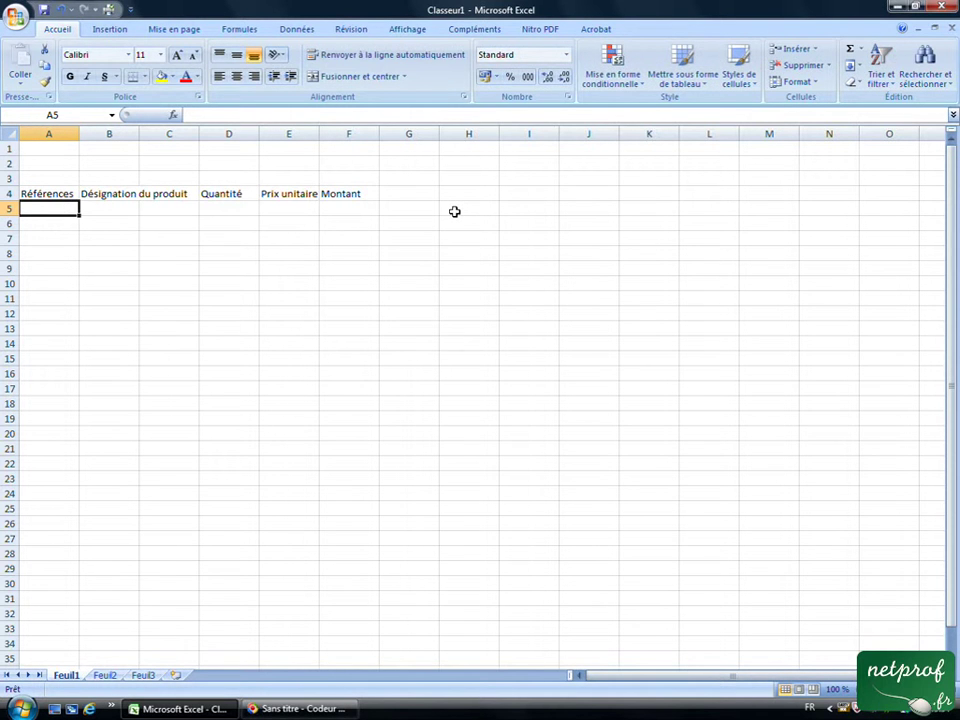
Enter row 5: PF201, Café Tzul Tacca, quantity 196, price 2,54
{"action": "type", "text": "PF201"}
{"action": "key", "text": "Tab"}
{"action": "type", "text": "Café"}
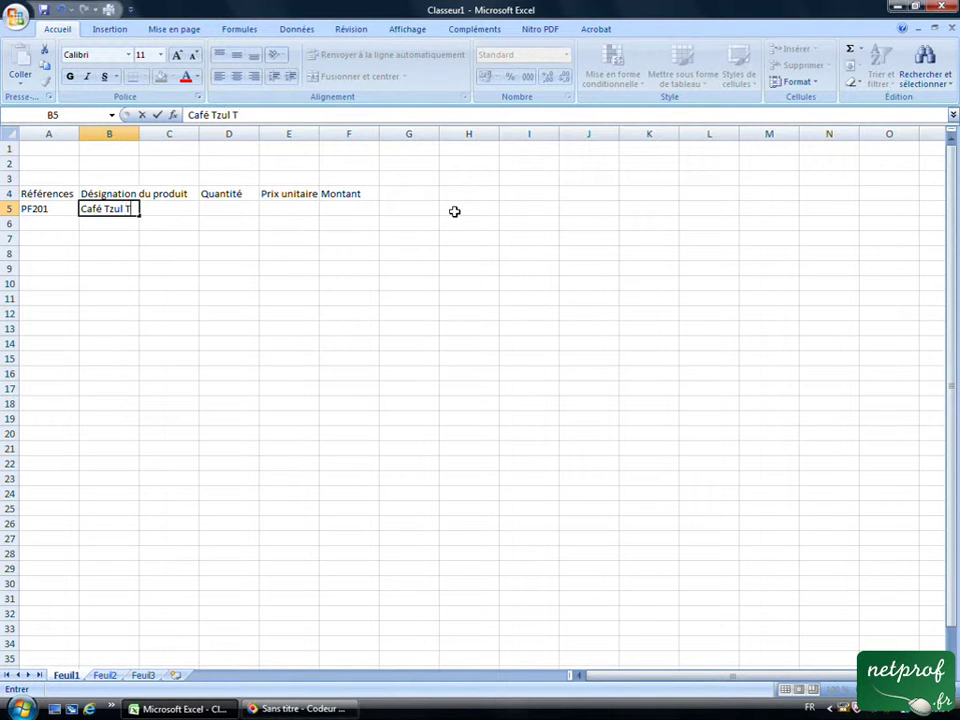
{"action": "type", "text": "acc"}
{"action": "key", "text": "Tab"}
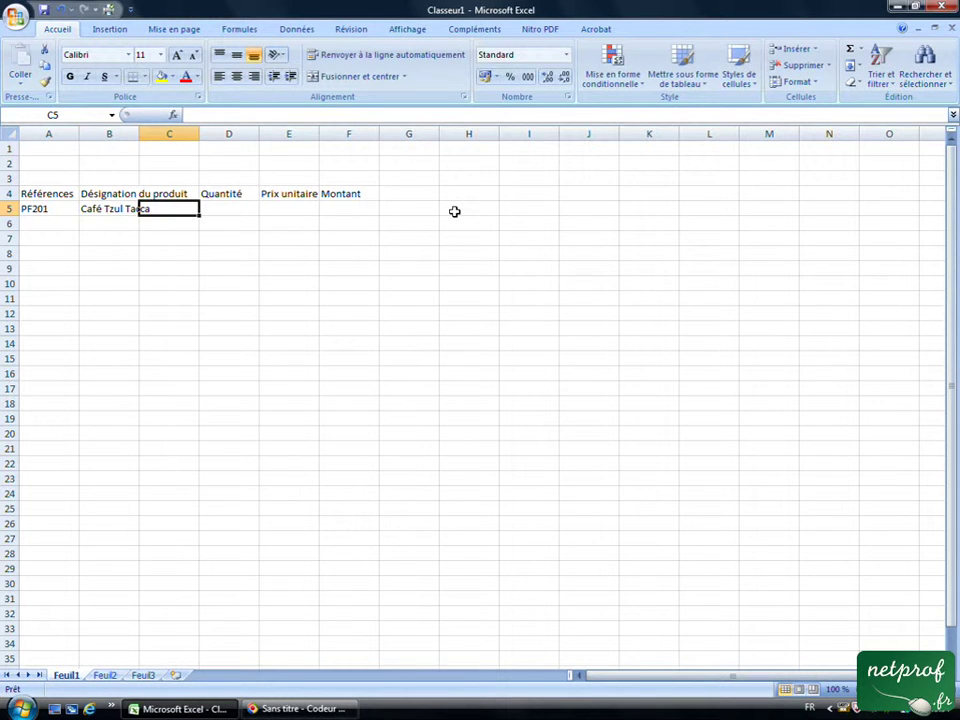
{"action": "type", "text": "196"}
{"action": "key", "text": "Tab"}
{"action": "type", "text": "2,"}
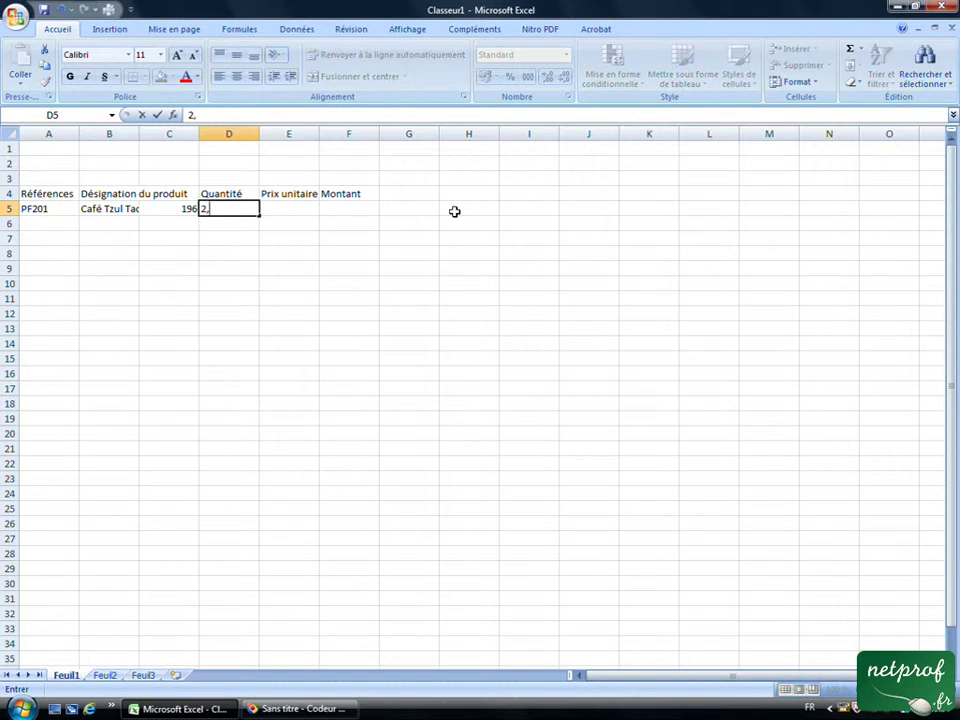
{"action": "key", "text": "Return"}
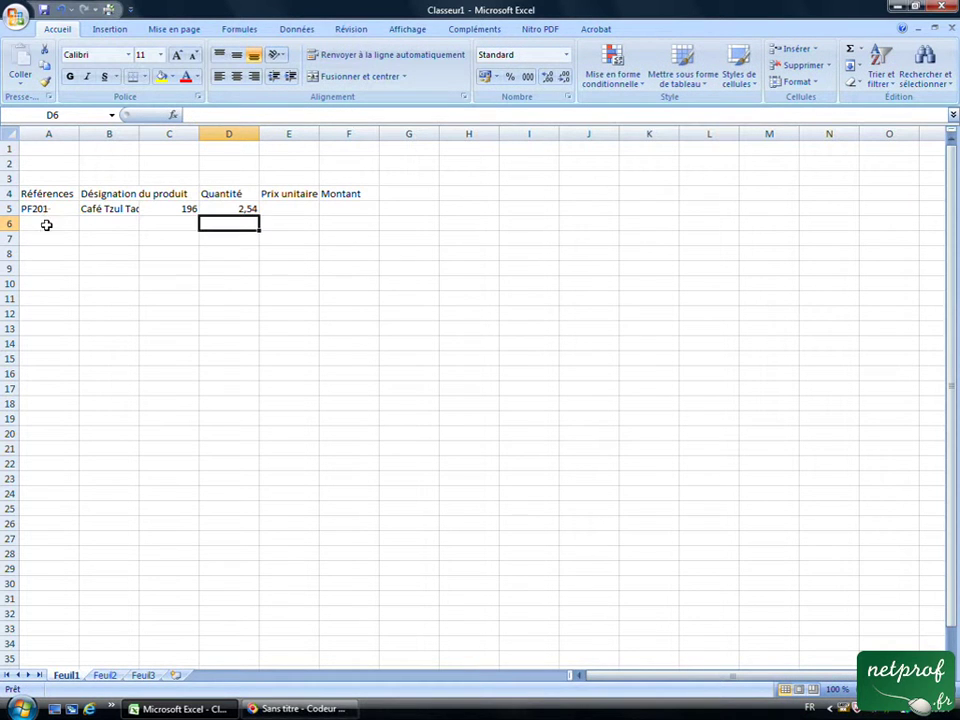
Enter row 6: PF202, Café Langani, quantity 150, price 2,45
{"action": "left_click", "coordinate": [47, 222]}
{"action": "type", "text": "PF"}
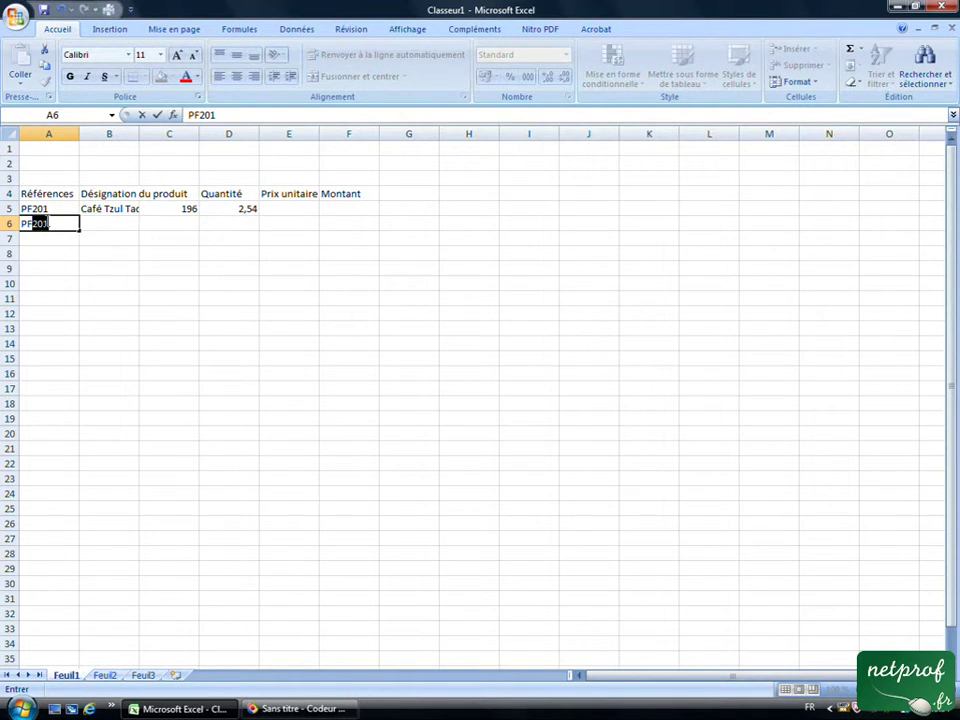
{"action": "type", "text": "2021"}
{"action": "key", "text": "Tab"}
{"action": "type", "text": "Café "}
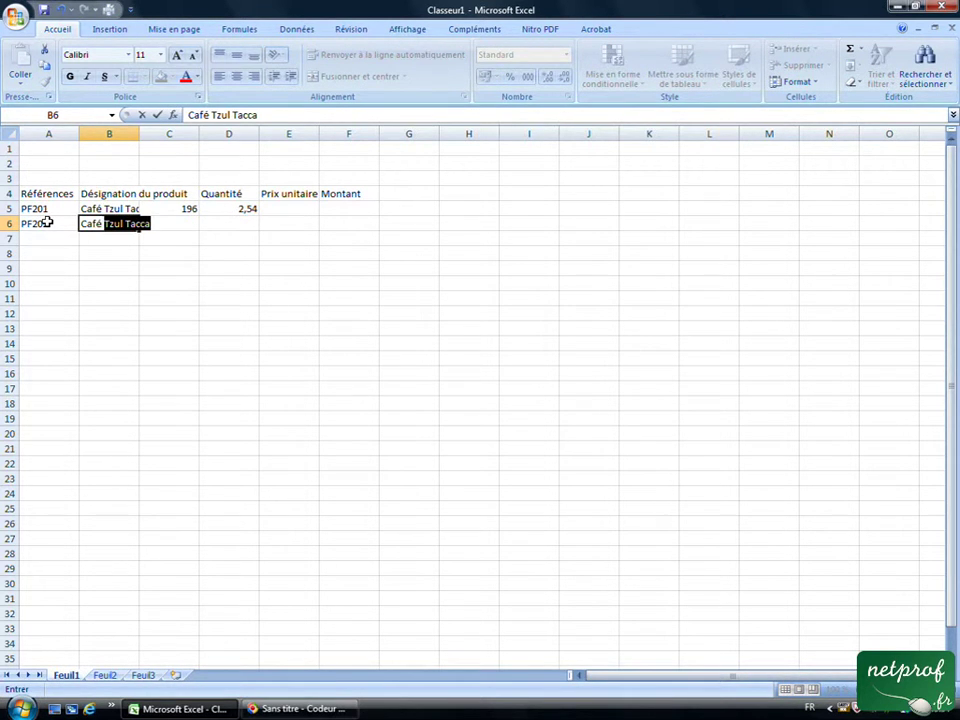
{"action": "type", "text": "Langani"}
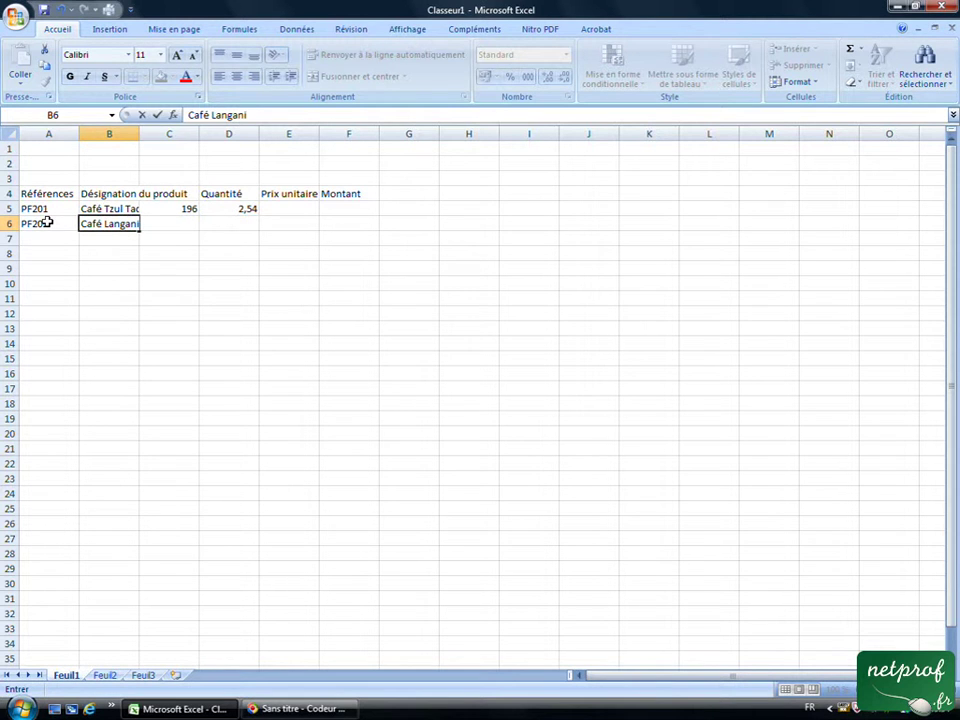
{"action": "key", "text": "Tab"}
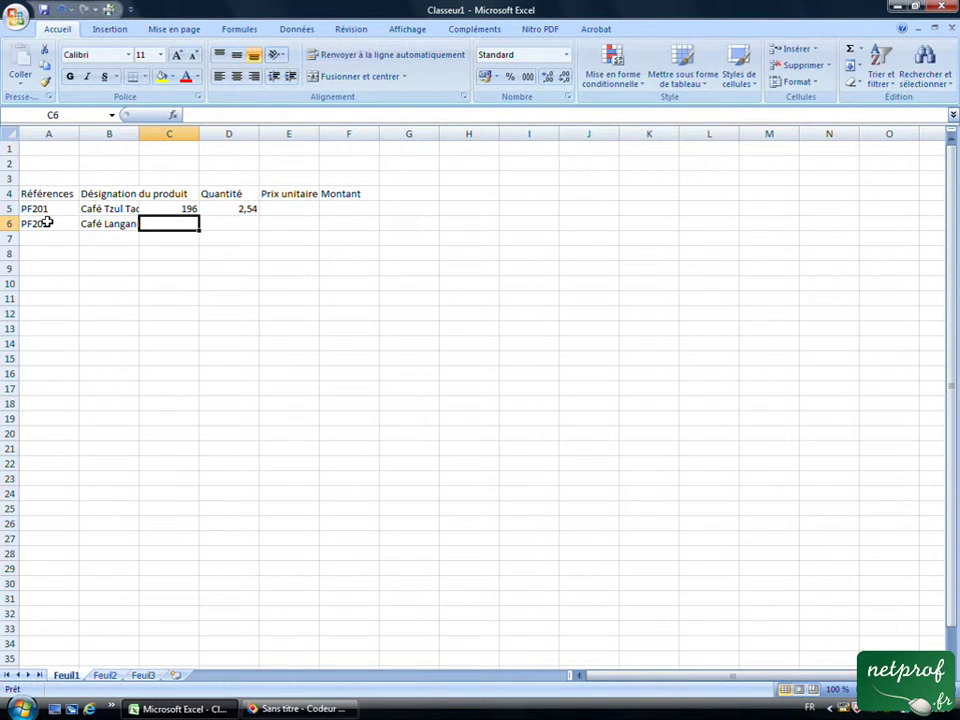
{"action": "left_click", "coordinate": [225, 226]}
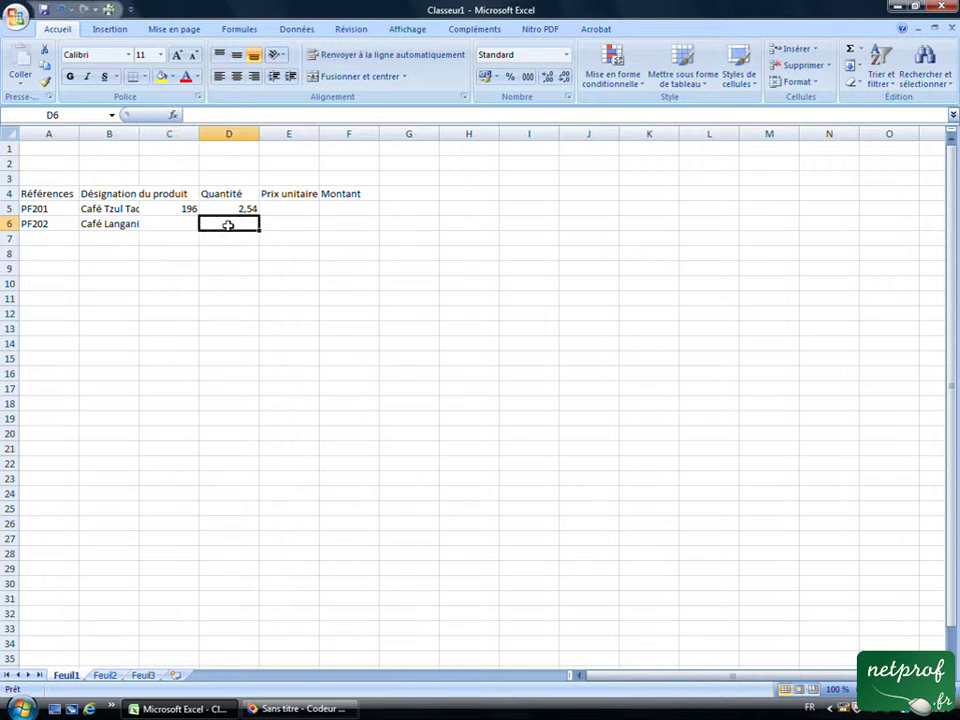
{"action": "type", "text": "150"}
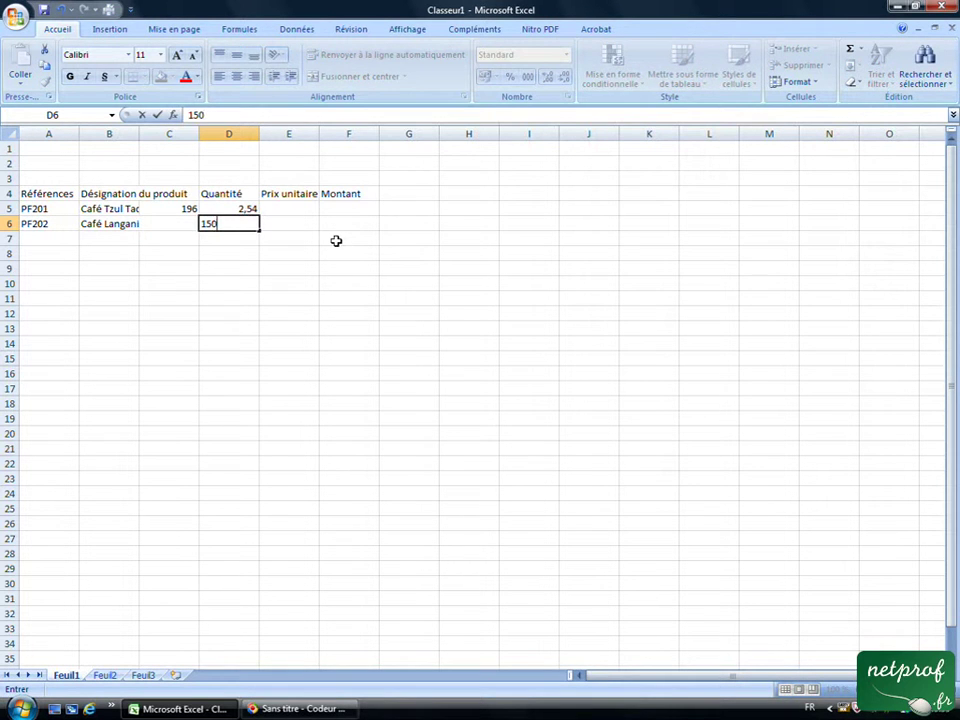
{"action": "key", "text": "Tab"}
{"action": "type", "text": "2,4"}
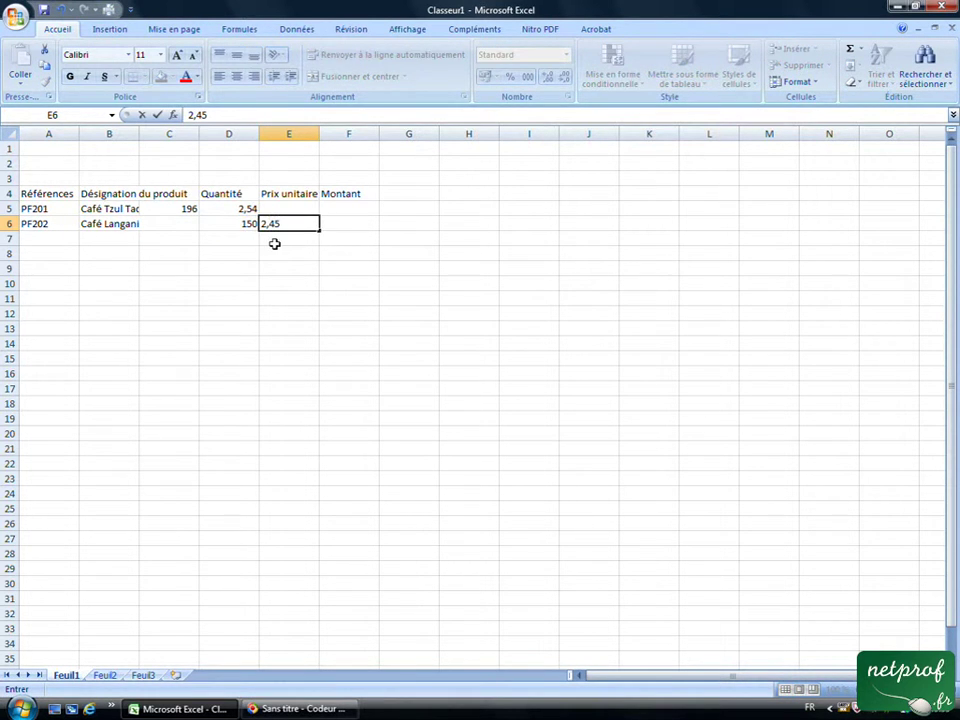
{"action": "left_click", "coordinate": [274, 240]}
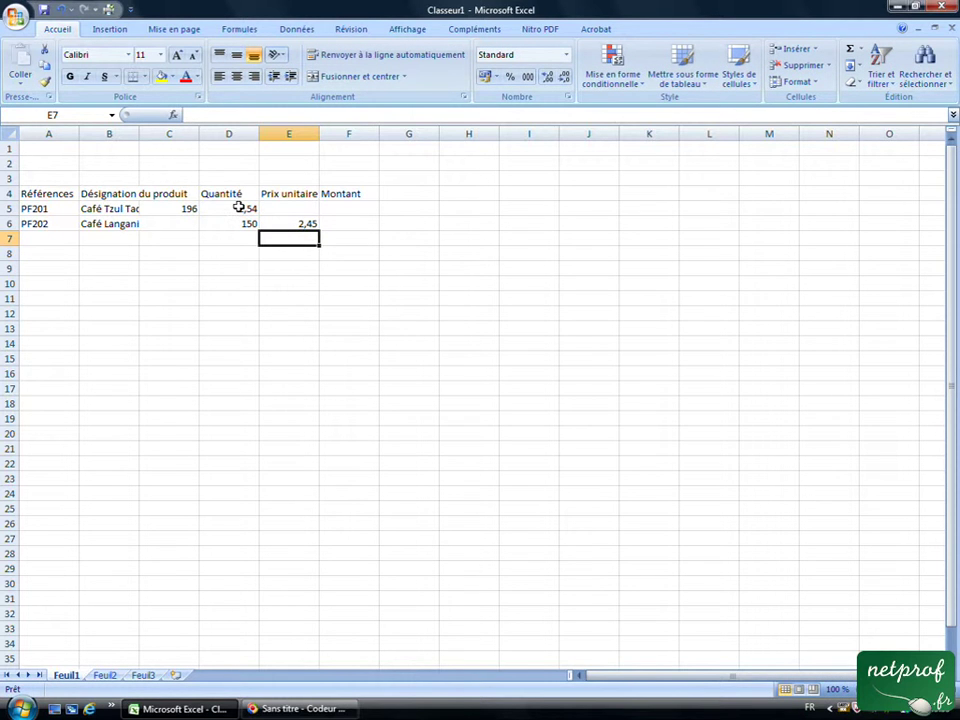
Move the misplaced 2,54 into E5 and 196 into D5
{"action": "left_click", "coordinate": [237, 208]}
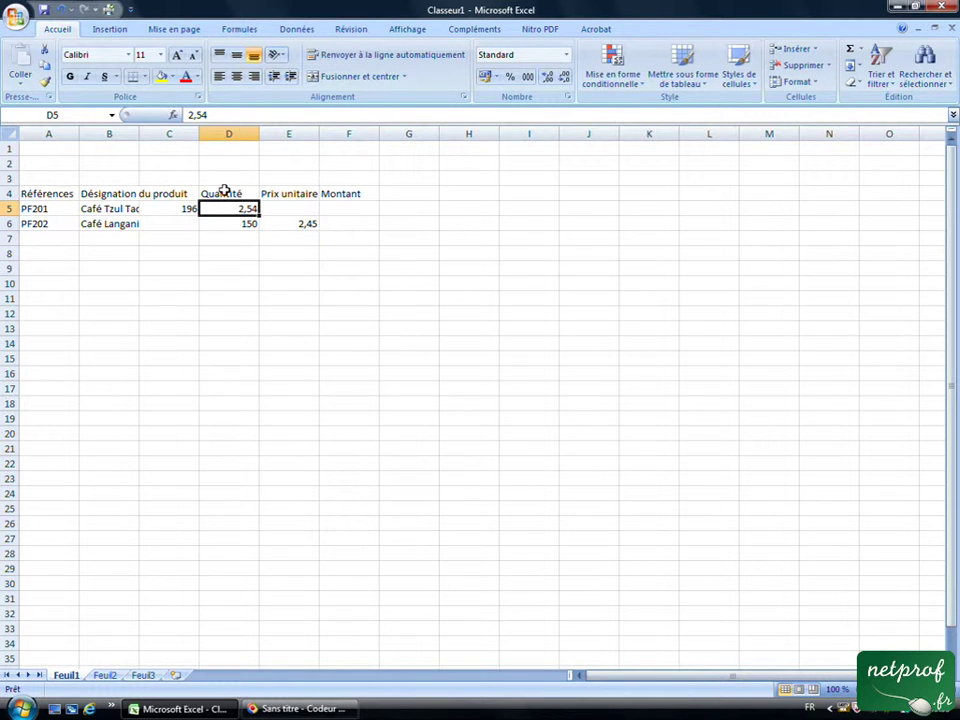
{"action": "left_click_drag", "start_coordinate": [229, 216], "coordinate": [281, 210]}
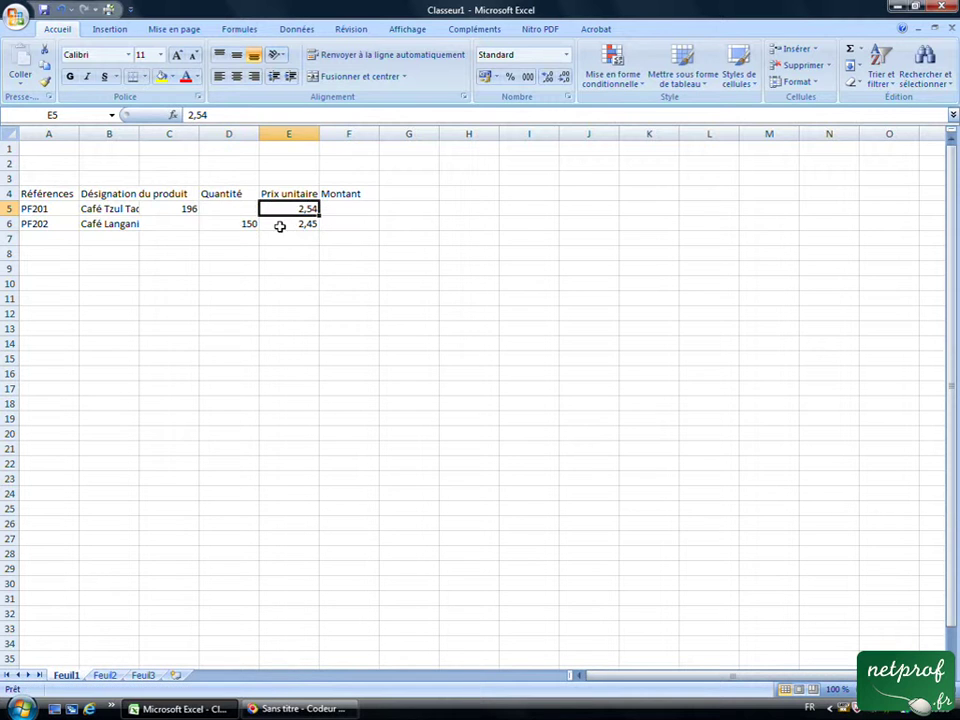
{"action": "left_click", "coordinate": [184, 209]}
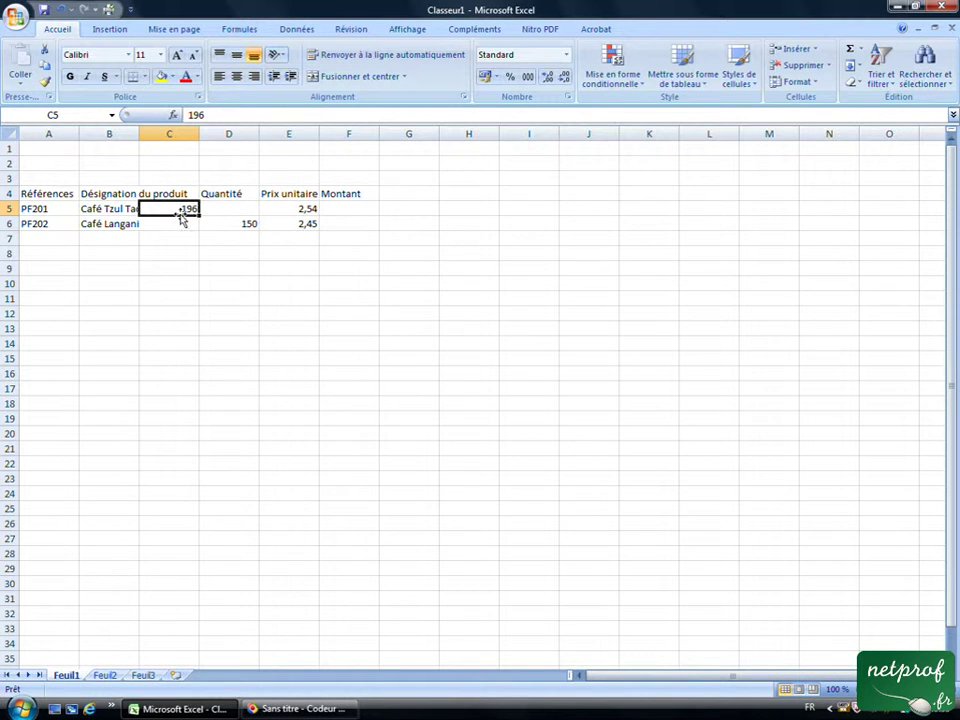
{"action": "left_click_drag", "start_coordinate": [181, 211], "coordinate": [229, 208]}
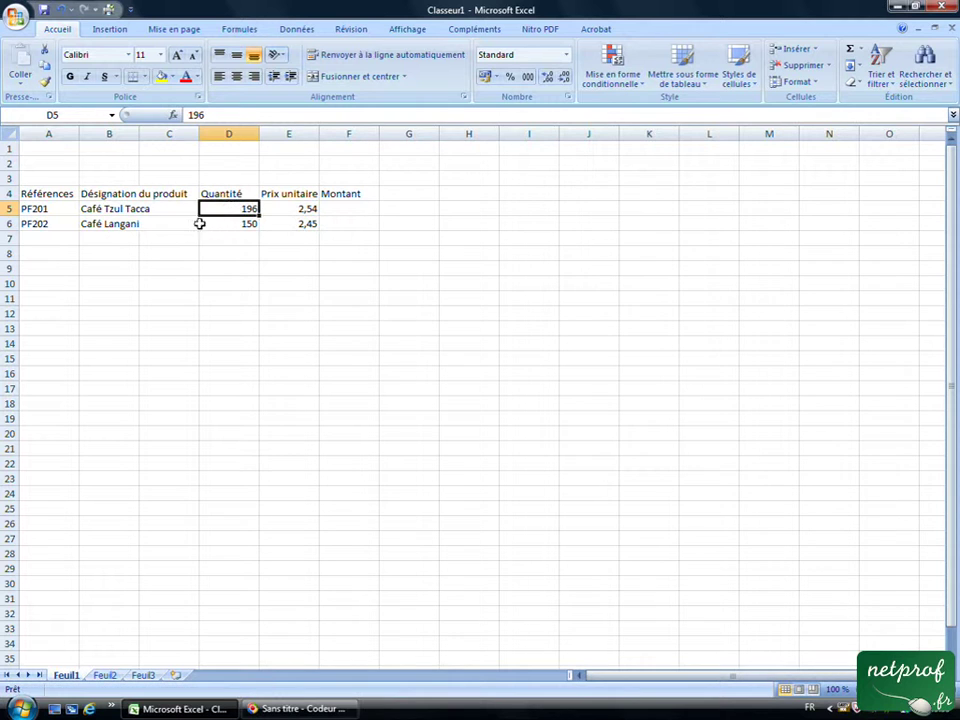
Enter row 7: PF203, Café Villa oriente, quantity 120, price 2,54
{"action": "left_click", "coordinate": [37, 237]}
{"action": "type", "text": "PF"}
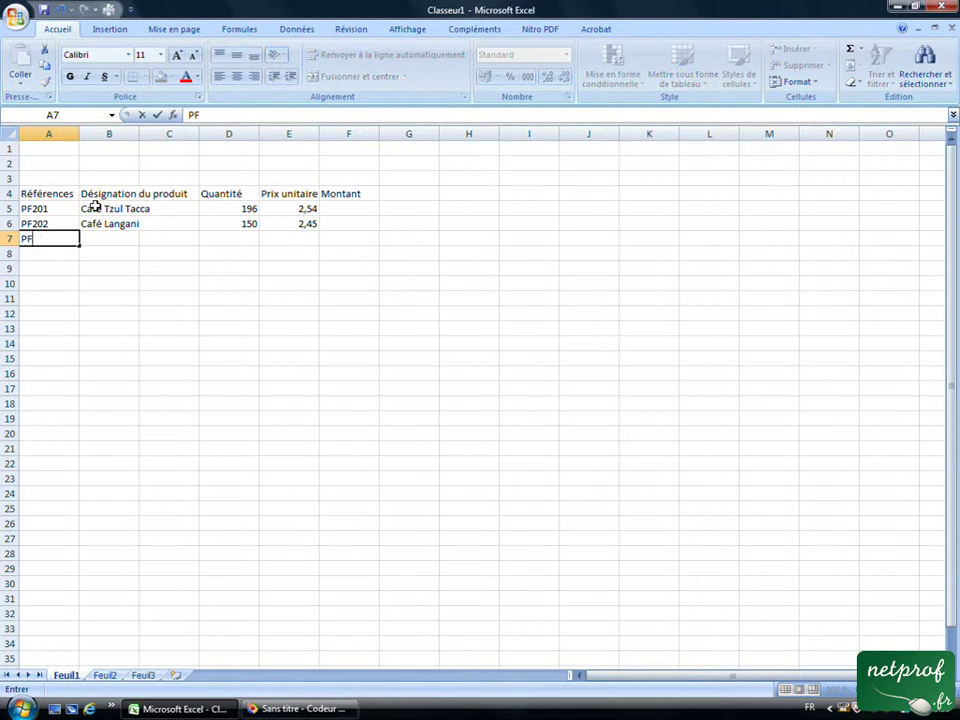
{"action": "type", "text": "203"}
{"action": "key", "text": "Tab"}
{"action": "type", "text": "Café Villa ori"}
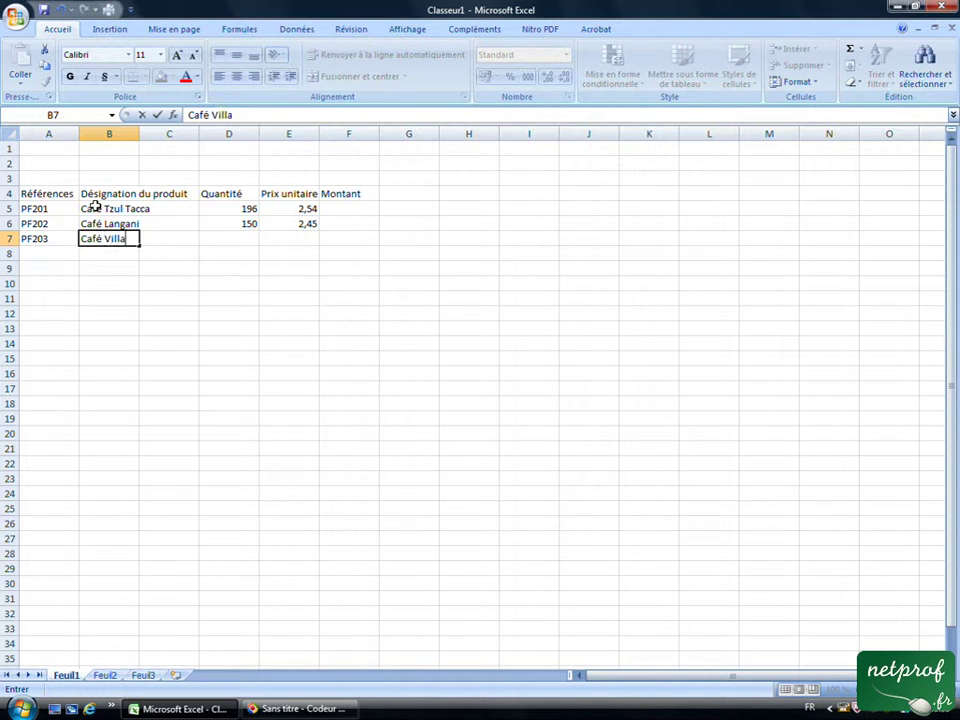
{"action": "type", "text": "ente"}
{"action": "key", "text": "Tab"}
{"action": "key", "text": "Tab"}
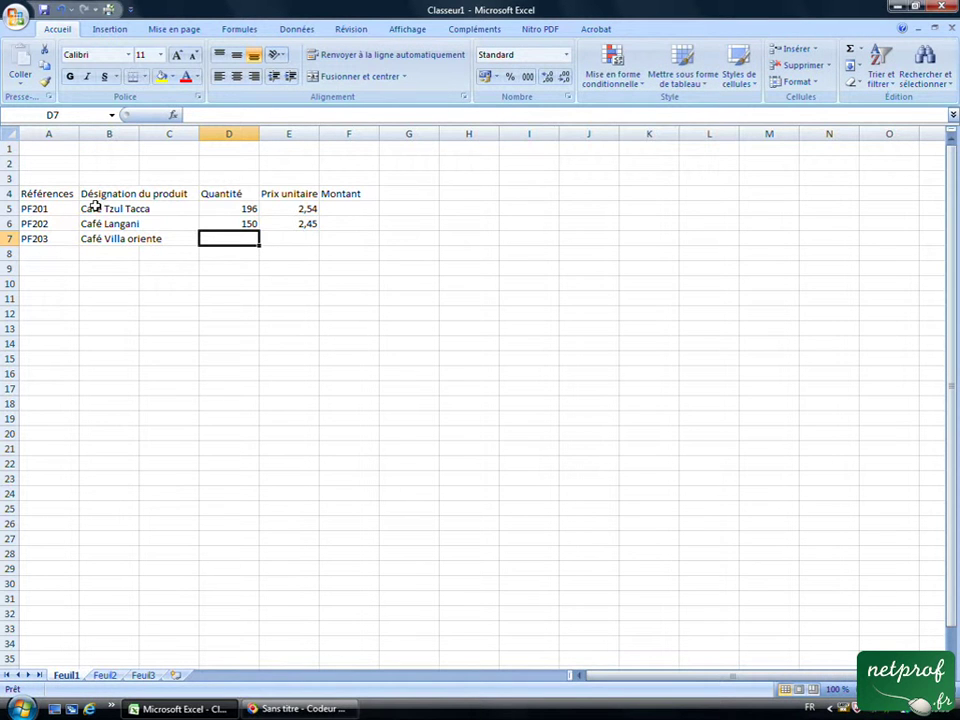
{"action": "type", "text": "120"}
{"action": "key", "text": "Tab"}
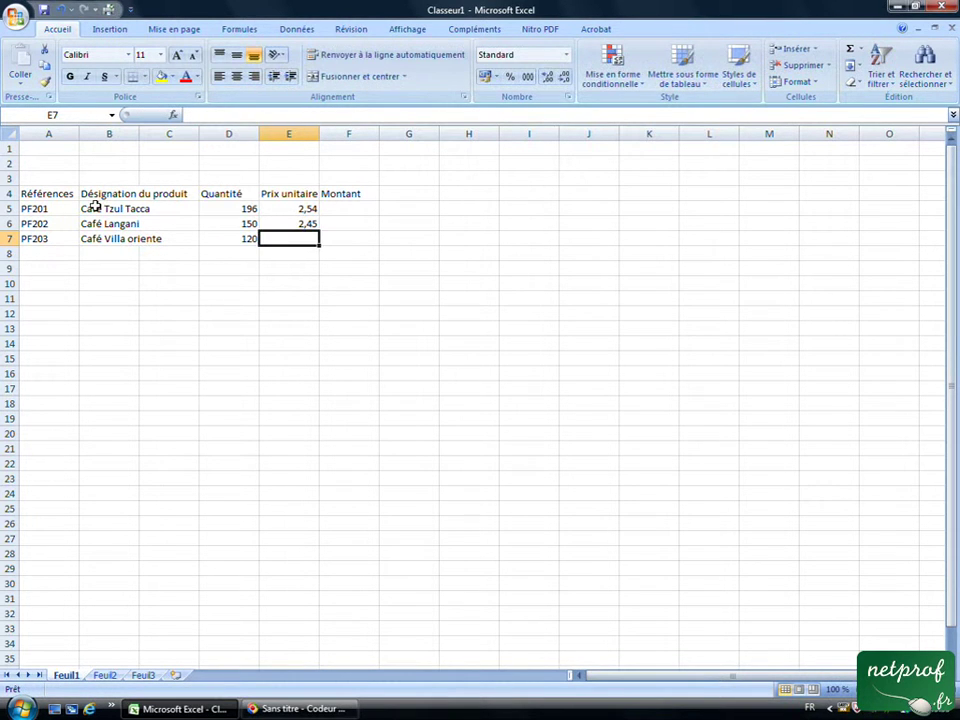
{"action": "type", "text": "2,54"}
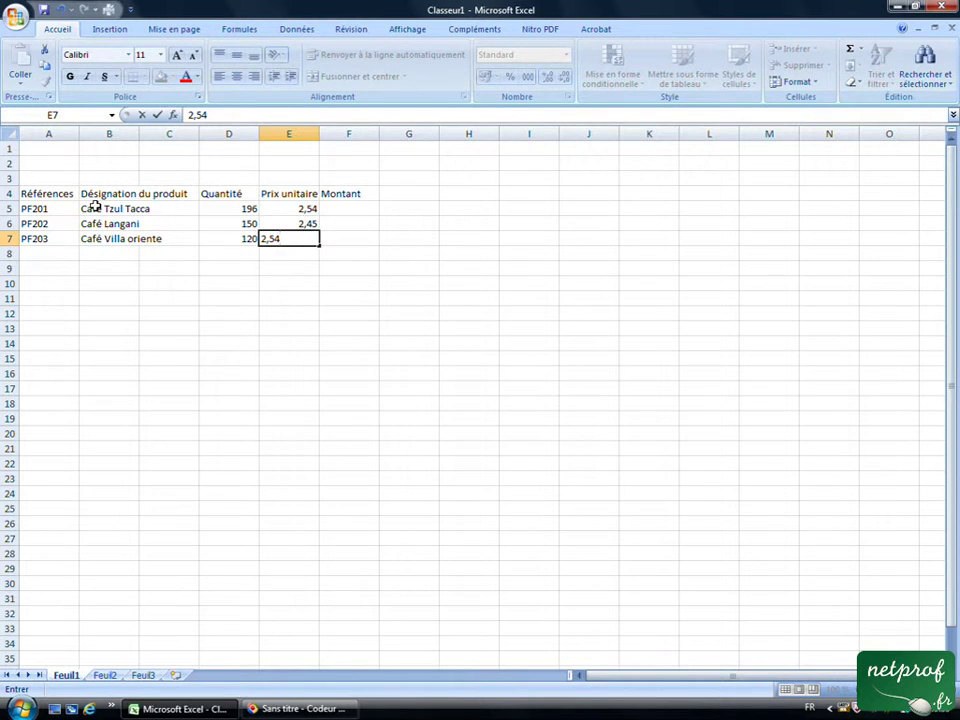
{"action": "key", "text": "Tab"}
{"action": "left_click_drag", "start_coordinate": [126, 334], "coordinate": [126, 344]}
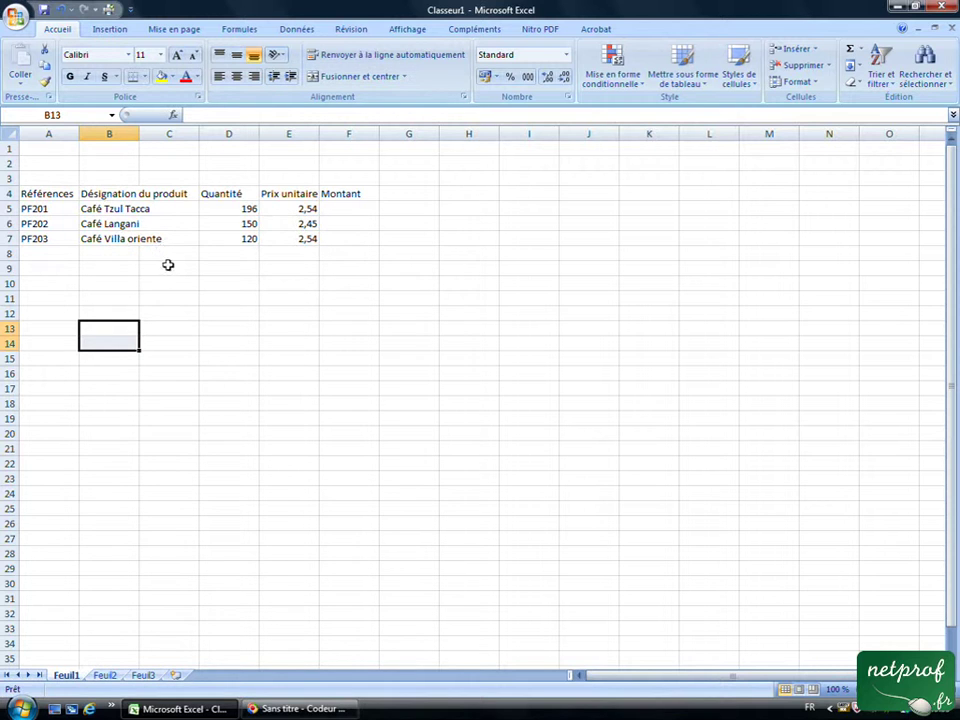
{"action": "left_click", "coordinate": [102, 210]}
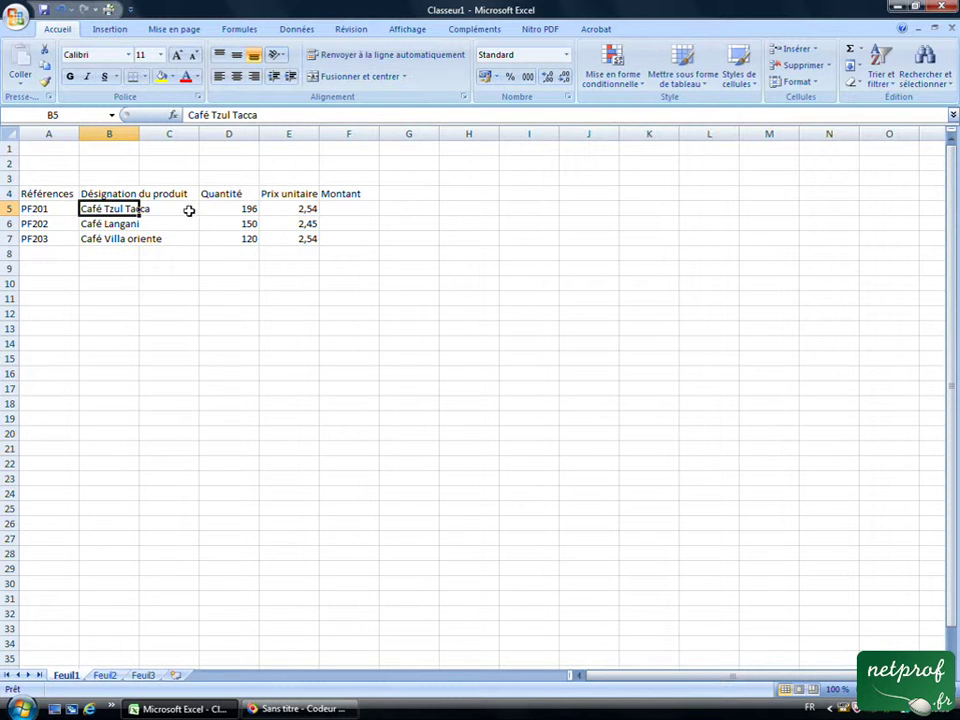
{"action": "left_click", "coordinate": [169, 211]}
{"action": "left_click", "coordinate": [108, 193]}
{"action": "left_click", "coordinate": [172, 193]}
{"action": "left_click", "coordinate": [124, 195]}
{"action": "left_click", "coordinate": [130, 208]}
{"action": "left_click", "coordinate": [160, 208]}
{"action": "left_click", "coordinate": [118, 225]}
{"action": "left_click", "coordinate": [150, 225]}
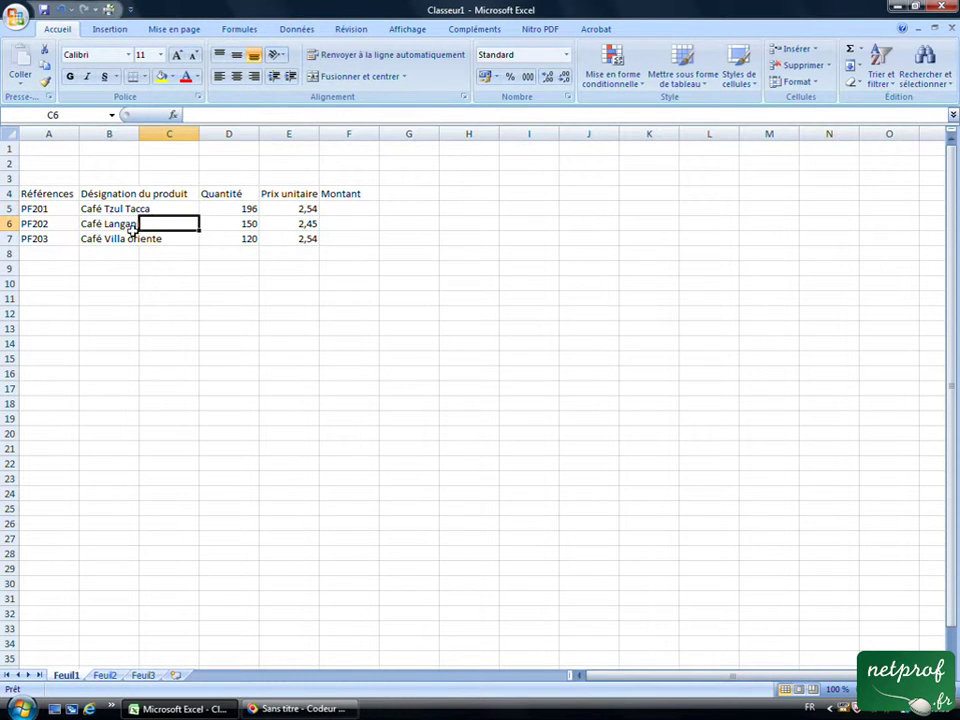
{"action": "left_click", "coordinate": [105, 238]}
{"action": "left_click", "coordinate": [170, 238]}
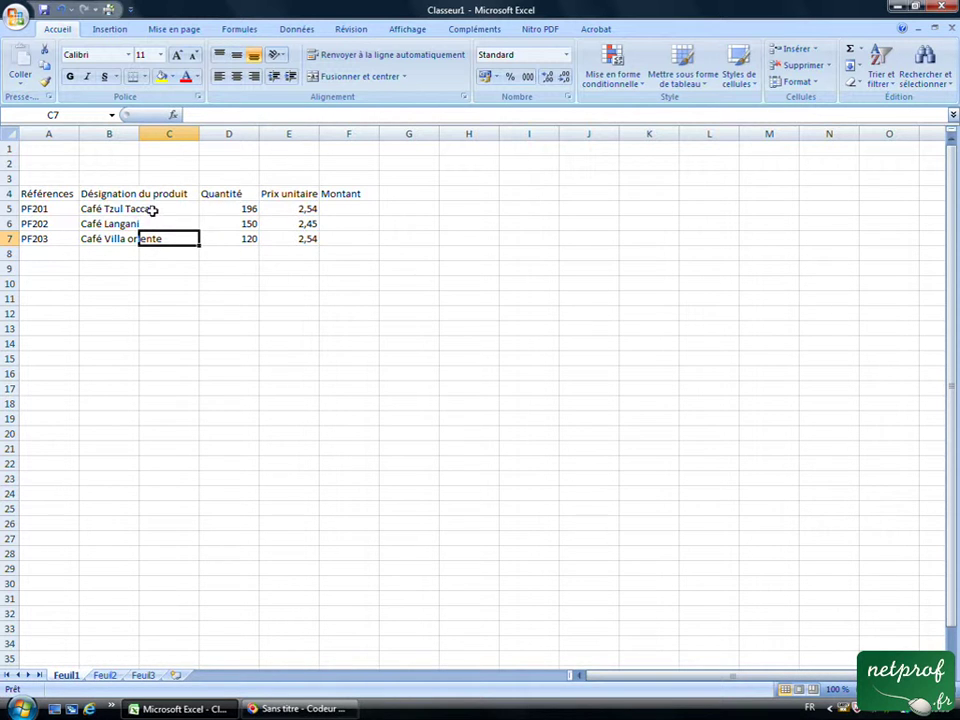
{"action": "left_click", "coordinate": [114, 196]}
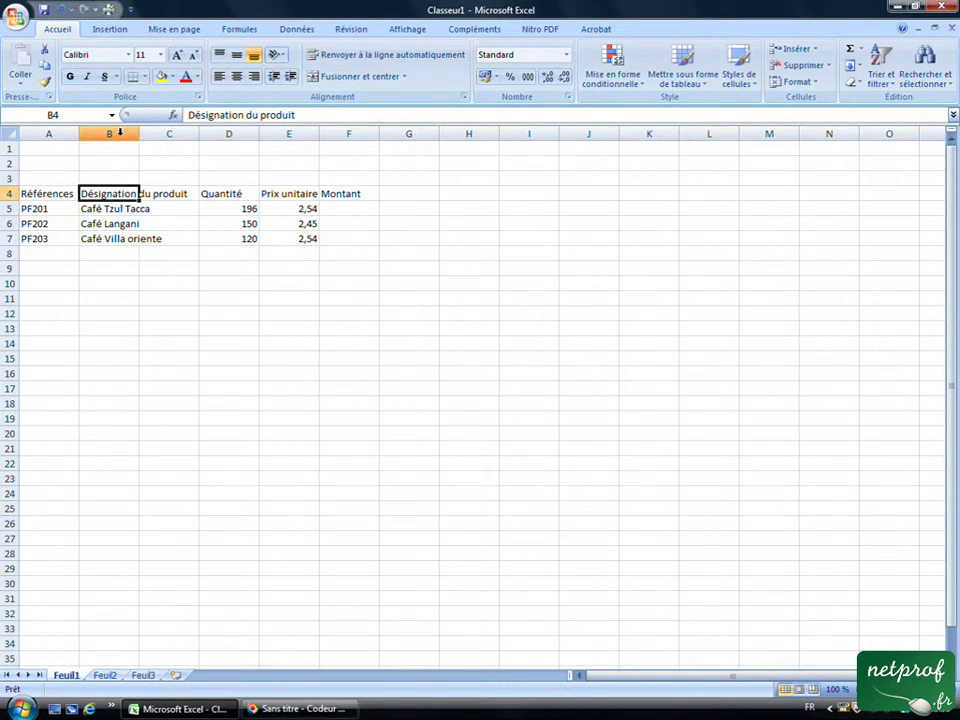
{"action": "left_click", "coordinate": [119, 132]}
{"action": "left_click_drag", "start_coordinate": [119, 132], "coordinate": [169, 133]}
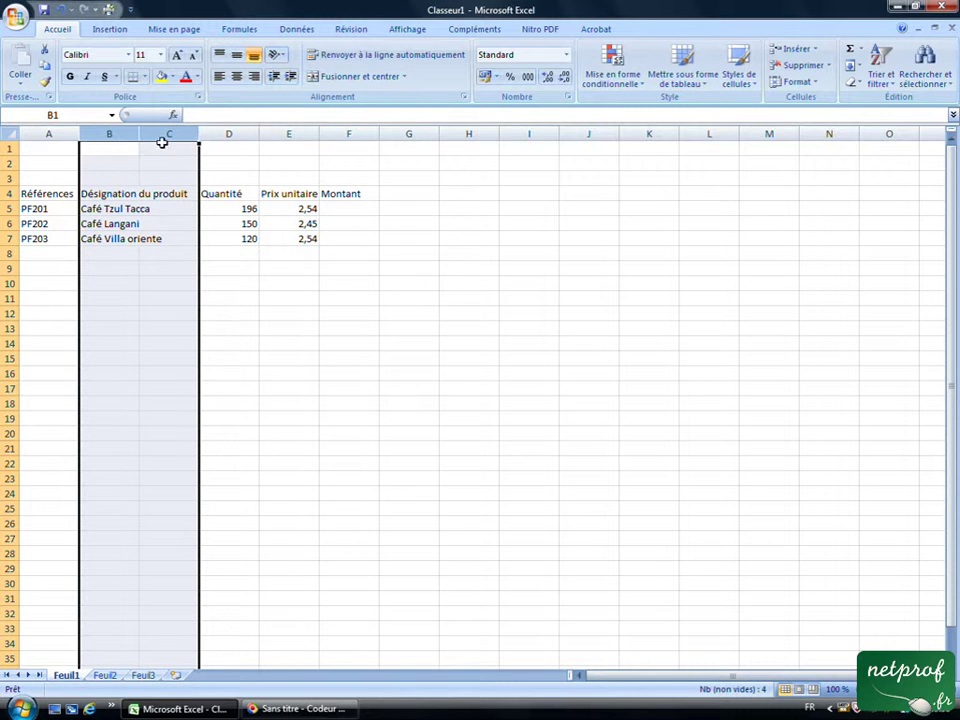
{"action": "left_click", "coordinate": [386, 79]}
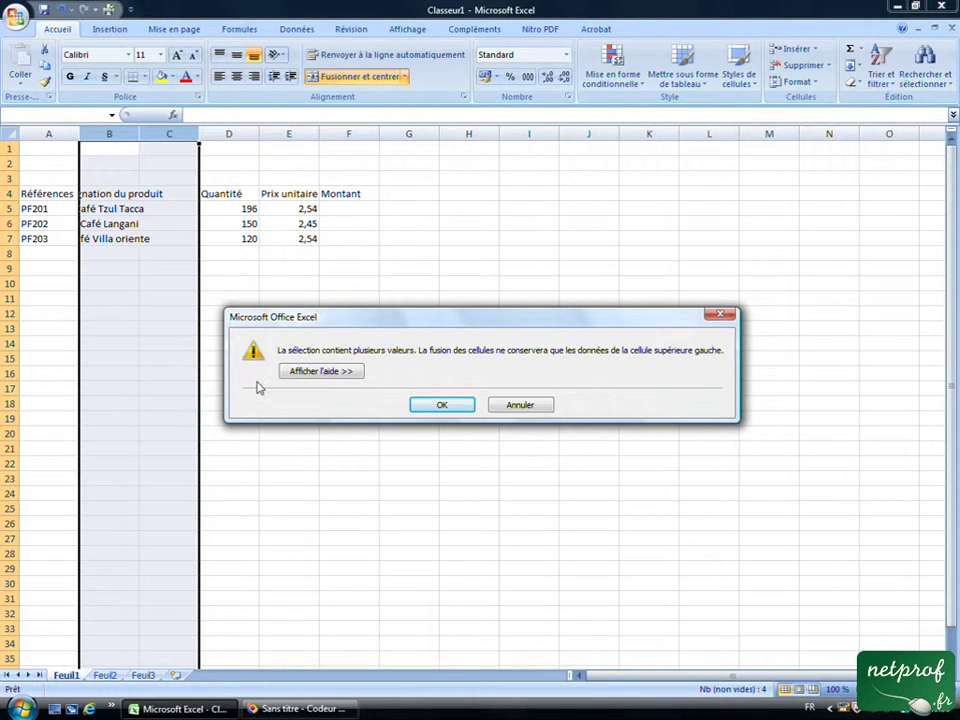
{"action": "left_click", "coordinate": [447, 404]}
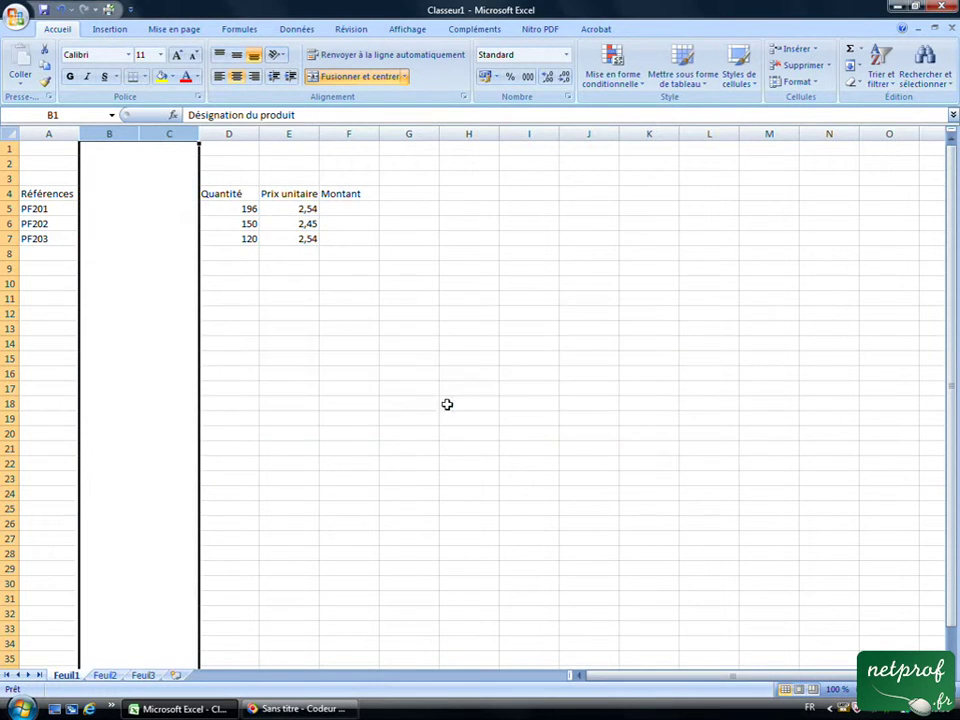
{"action": "left_click", "coordinate": [60, 9]}
{"action": "left_click", "coordinate": [285, 343]}
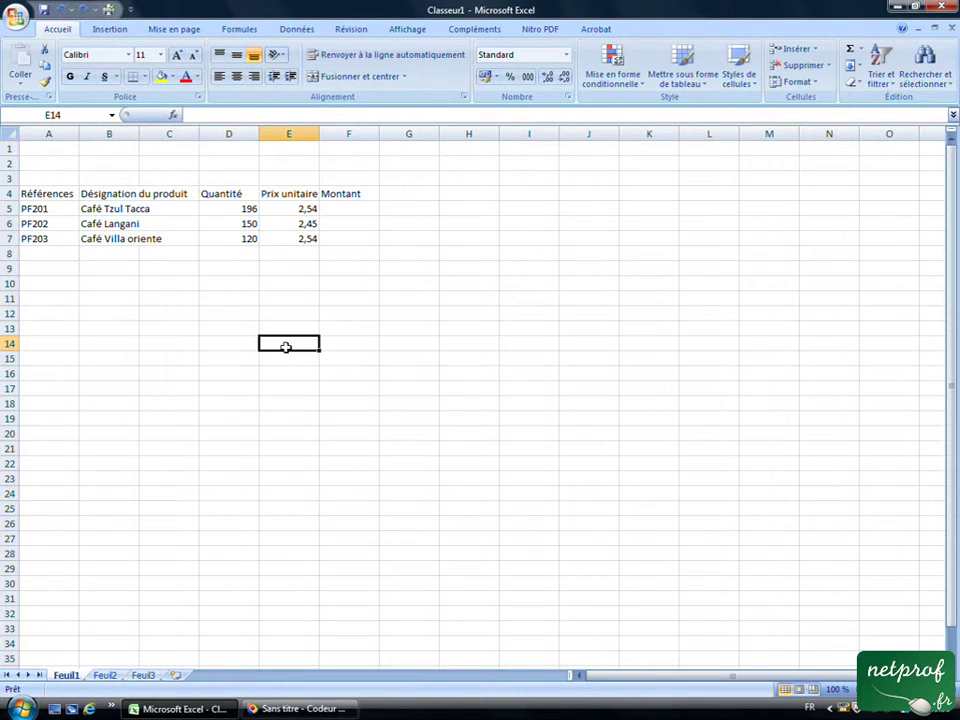
{"action": "left_click", "coordinate": [103, 193]}
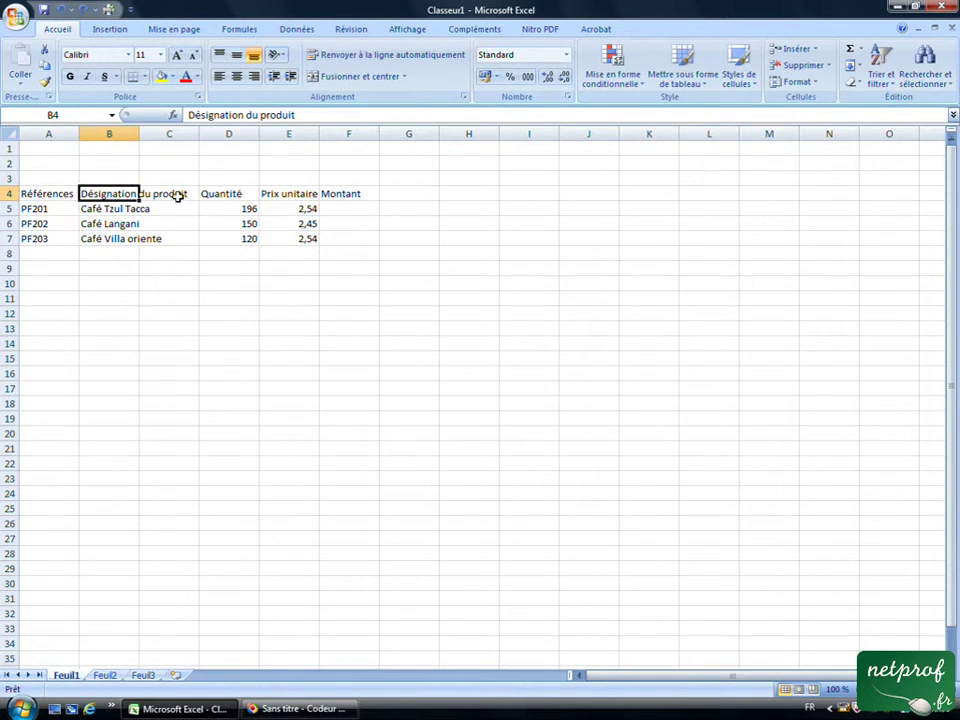
{"action": "left_click_drag", "start_coordinate": [105, 196], "coordinate": [160, 196]}
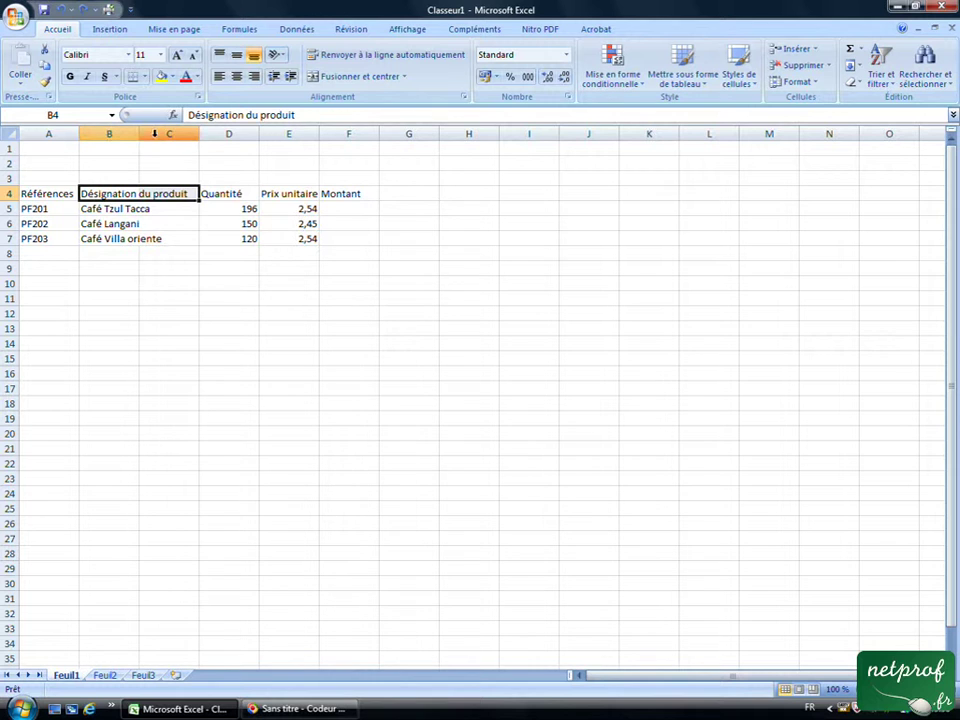
{"action": "left_click", "coordinate": [313, 77]}
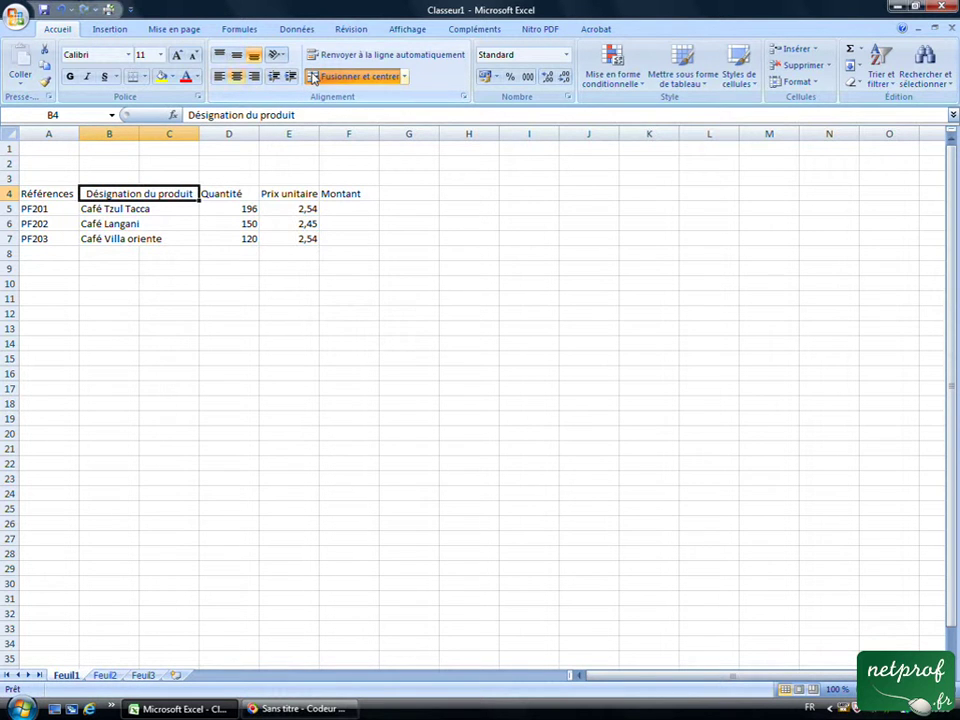
{"action": "left_click_drag", "start_coordinate": [289, 298], "coordinate": [281, 287]}
{"action": "left_click", "coordinate": [103, 193]}
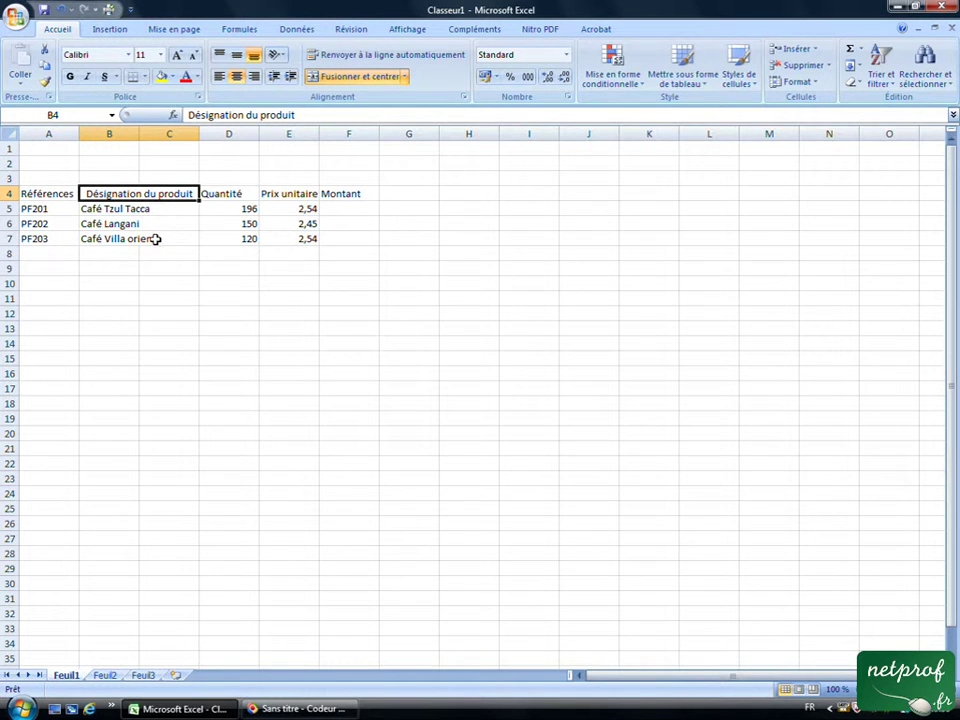
{"action": "left_click_drag", "start_coordinate": [103, 210], "coordinate": [160, 209]}
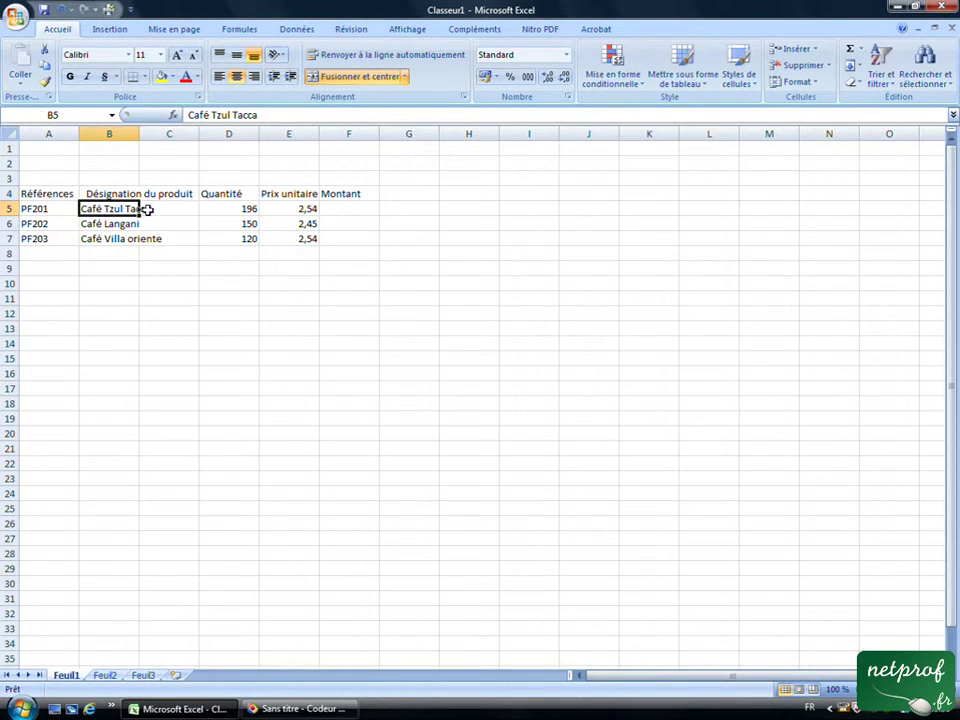
{"action": "left_click", "coordinate": [355, 76]}
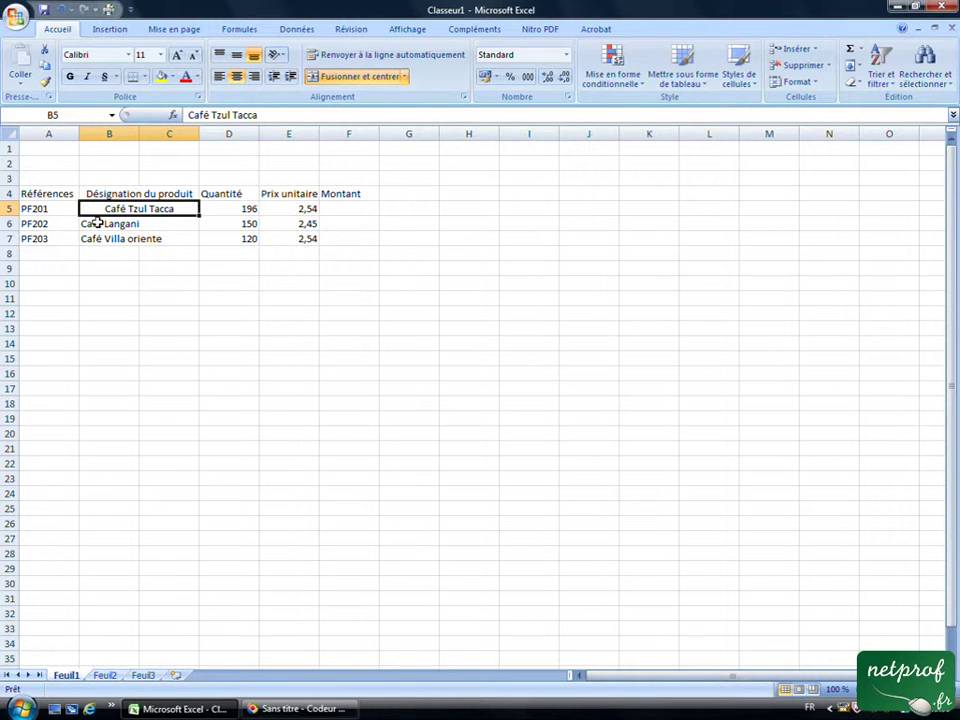
{"action": "left_click_drag", "start_coordinate": [94, 223], "coordinate": [158, 223]}
{"action": "left_click", "coordinate": [378, 80]}
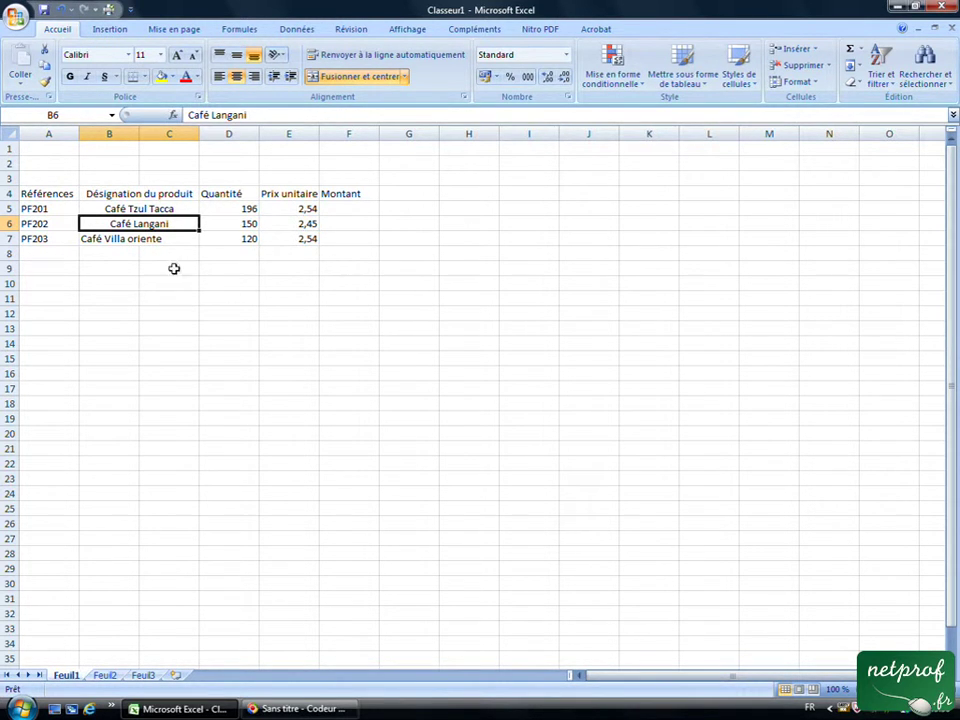
{"action": "left_click", "coordinate": [62, 10]}
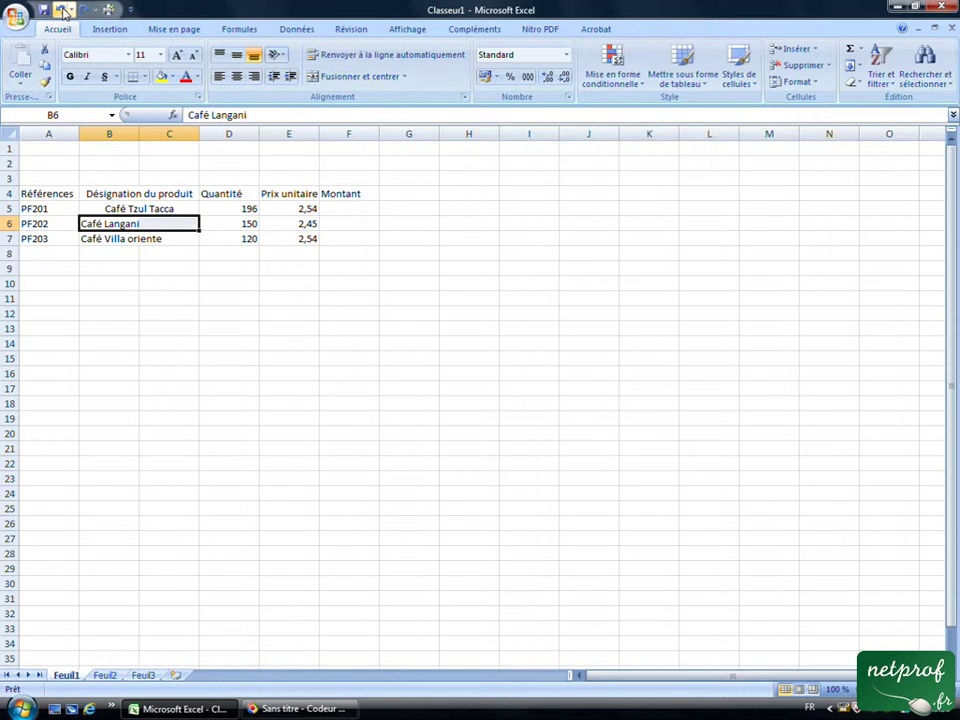
{"action": "left_click", "coordinate": [62, 10]}
{"action": "left_click", "coordinate": [62, 10]}
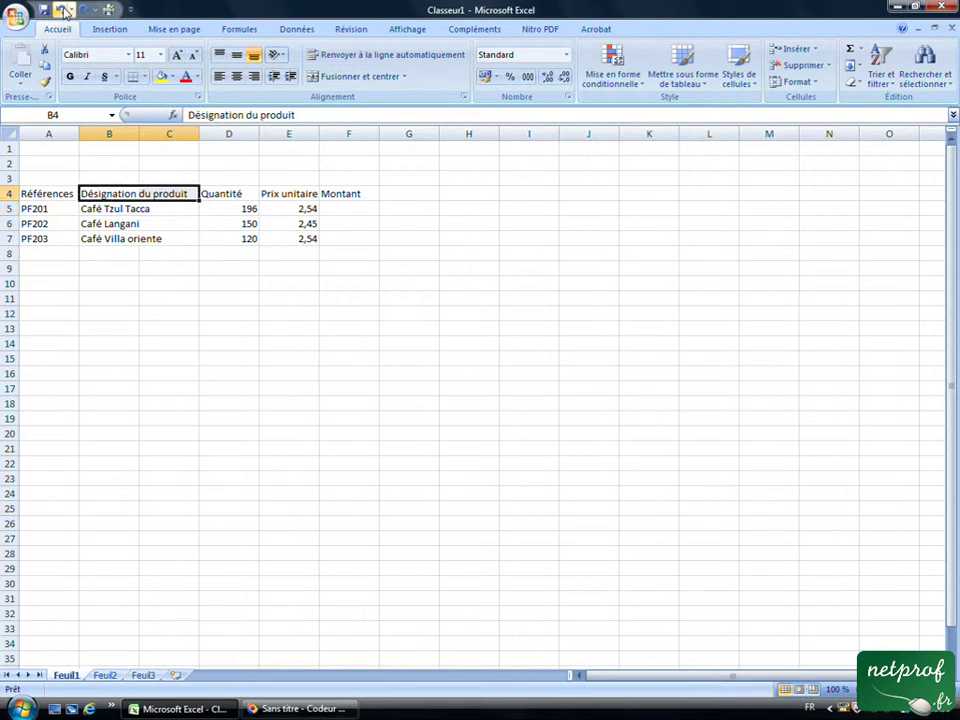
{"action": "left_click", "coordinate": [161, 400]}
{"action": "left_click", "coordinate": [101, 193]}
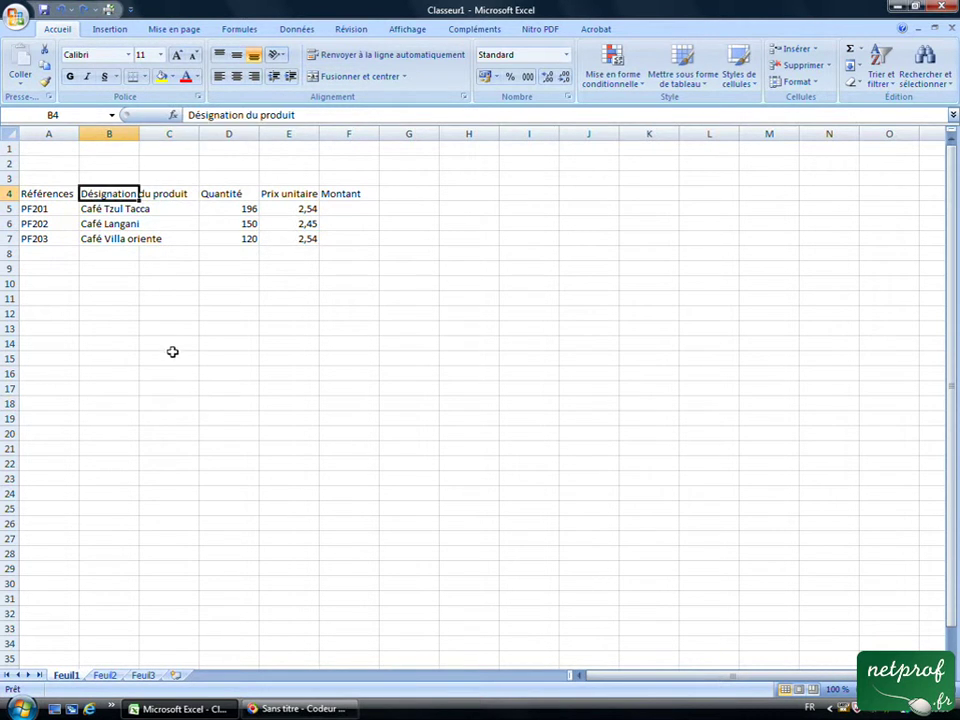
{"action": "left_click_drag", "start_coordinate": [139, 133], "coordinate": [138, 133]}
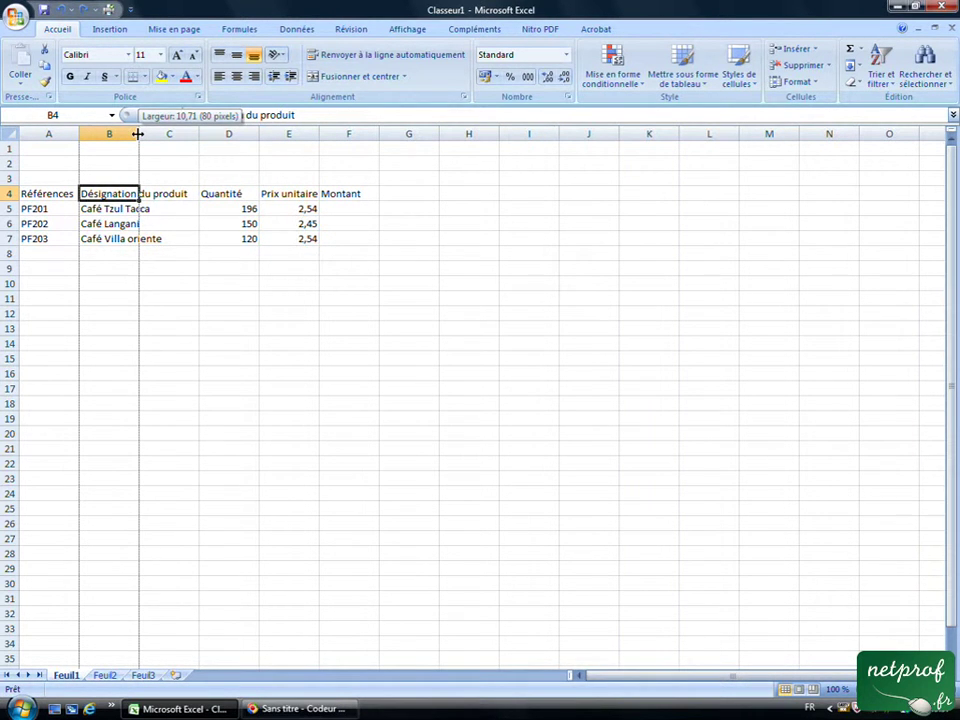
{"action": "left_click_drag", "start_coordinate": [138, 133], "coordinate": [191, 139]}
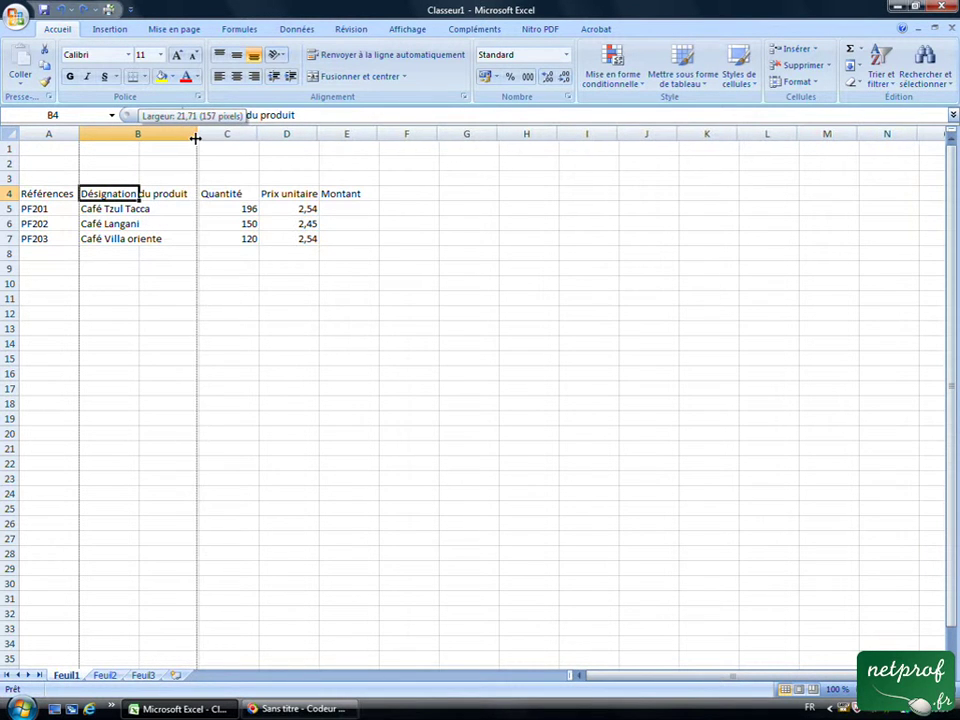
{"action": "left_click_drag", "start_coordinate": [195, 139], "coordinate": [196, 138]}
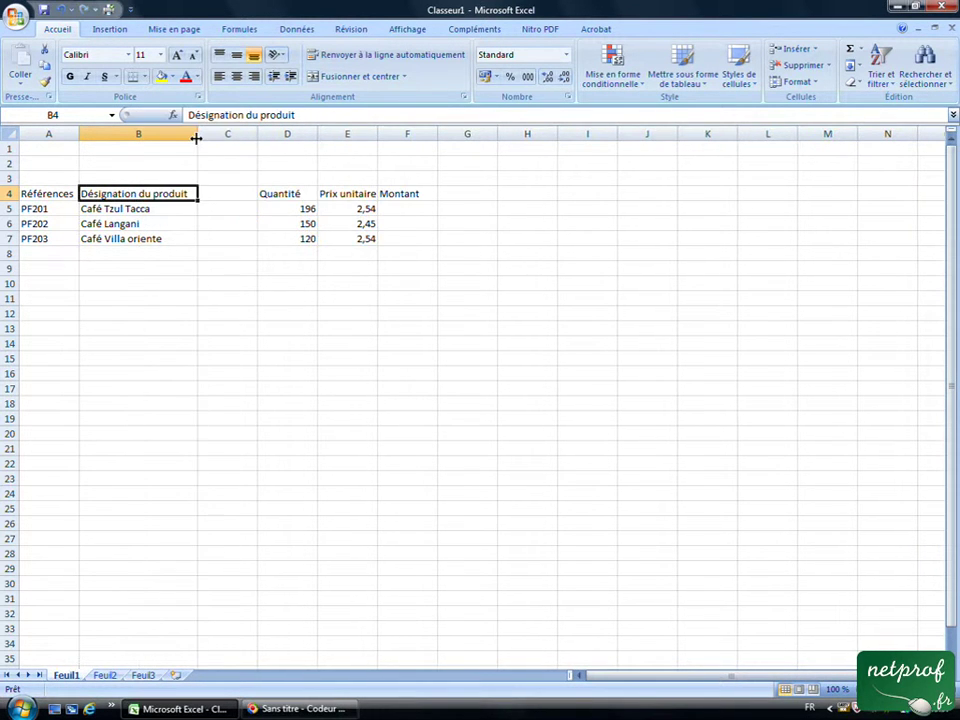
{"action": "left_click", "coordinate": [138, 212]}
{"action": "left_click", "coordinate": [135, 224]}
{"action": "left_click", "coordinate": [131, 238]}
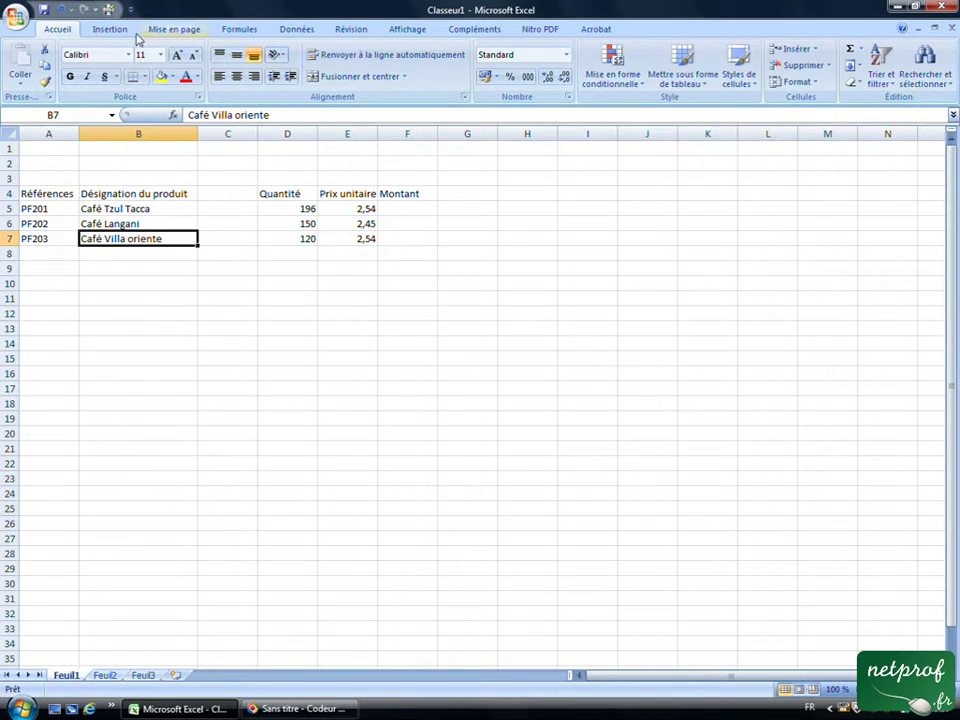
{"action": "left_click", "coordinate": [62, 10]}
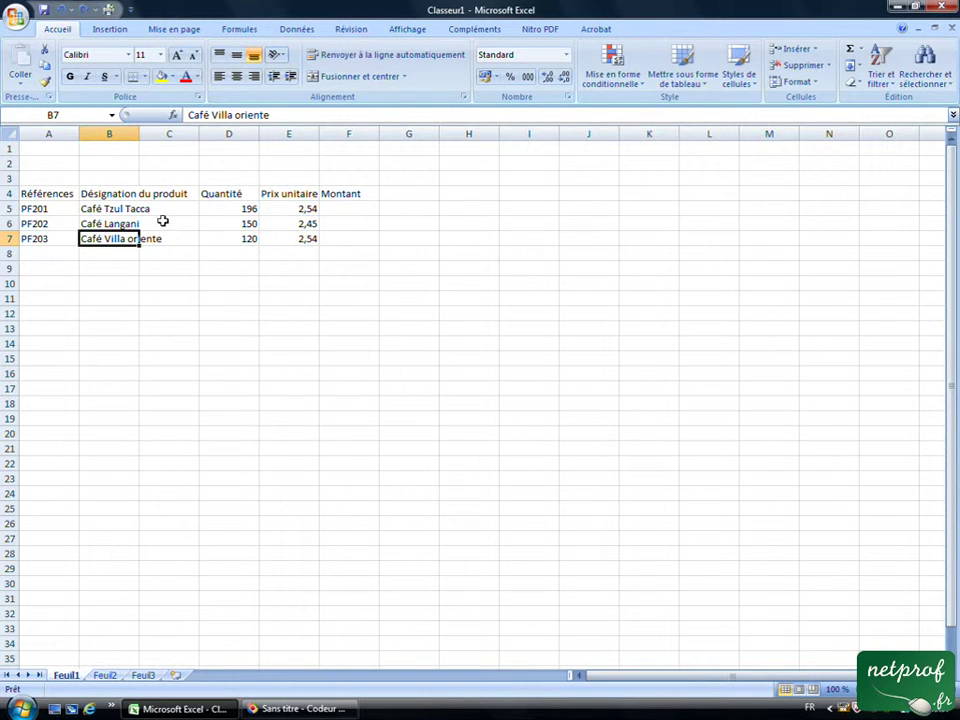
Widen column B to about 146 pixels so the coffee names fit
{"action": "left_click", "coordinate": [139, 133]}
{"action": "left_click", "coordinate": [139, 133]}
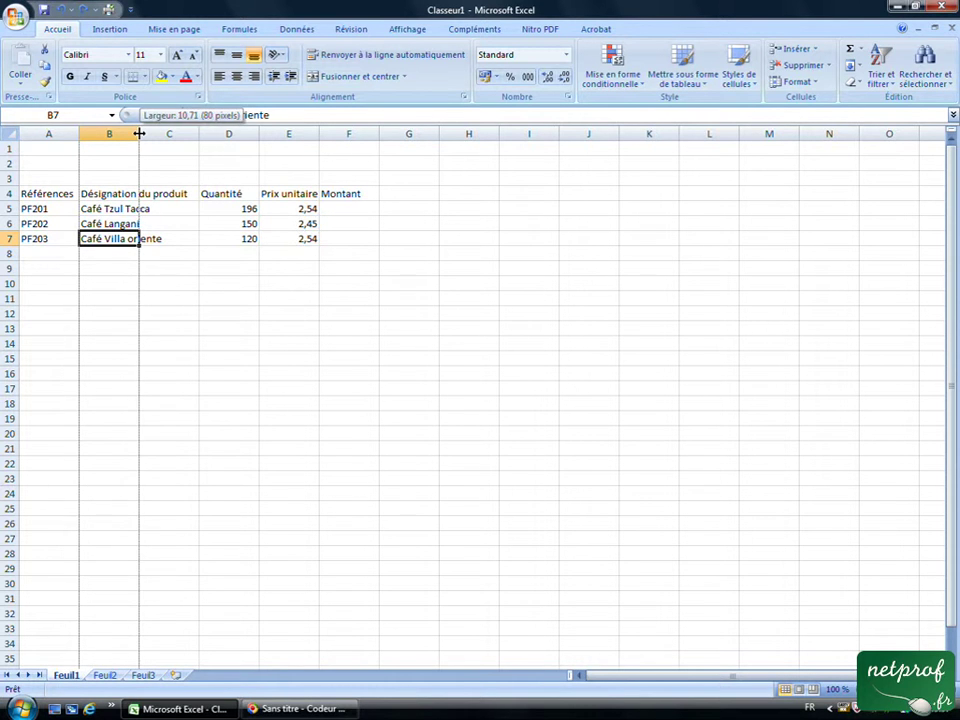
{"action": "right_click", "coordinate": [136, 134]}
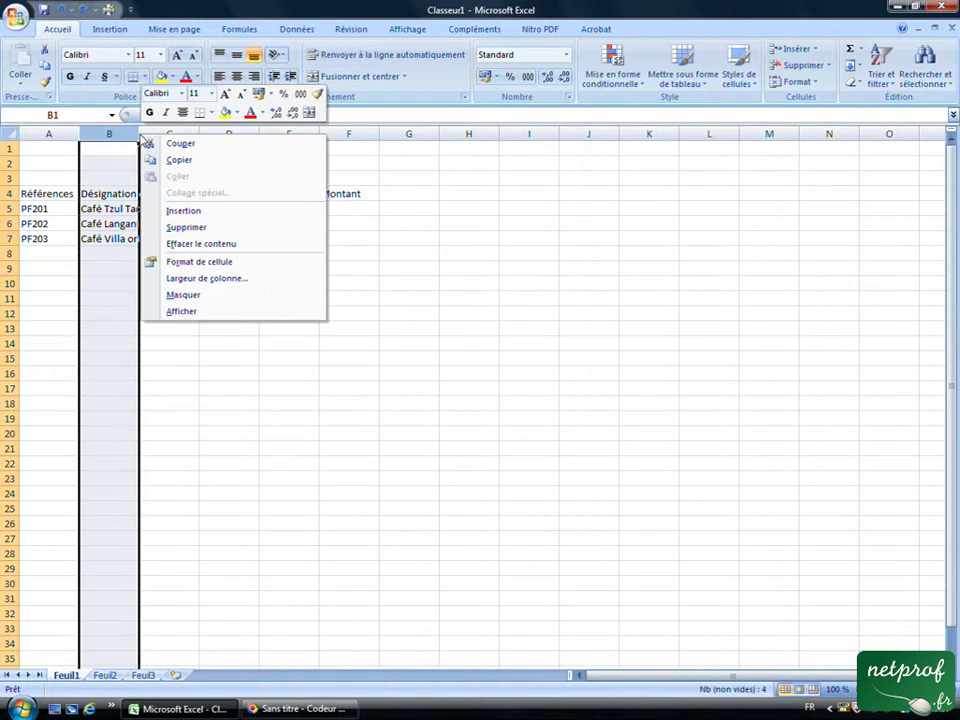
{"action": "left_click", "coordinate": [191, 324]}
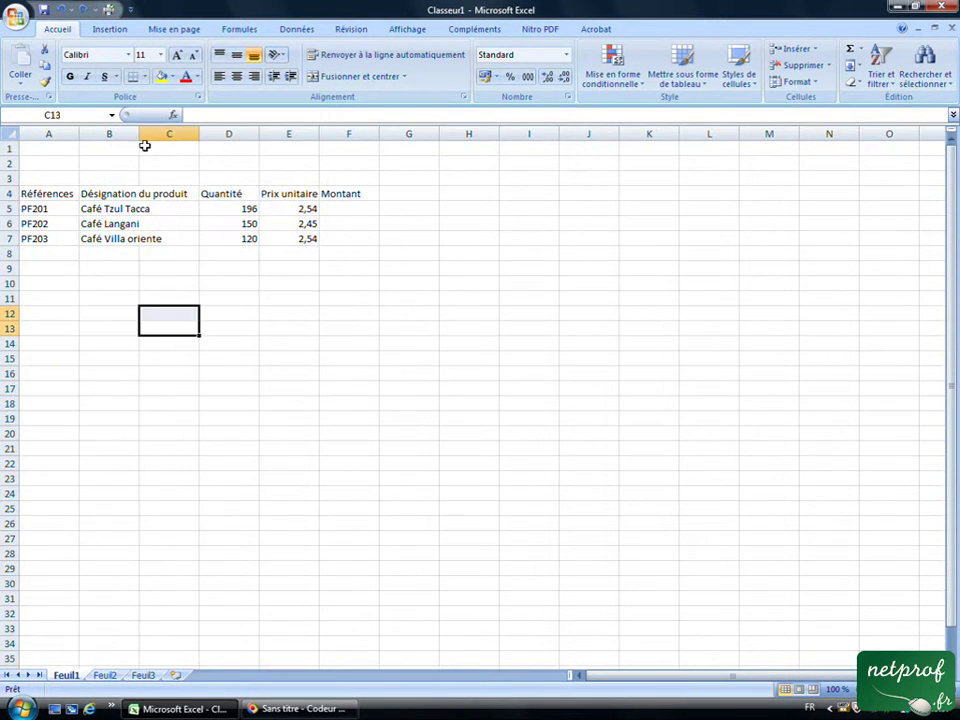
{"action": "left_click_drag", "start_coordinate": [139, 133], "coordinate": [199, 134]}
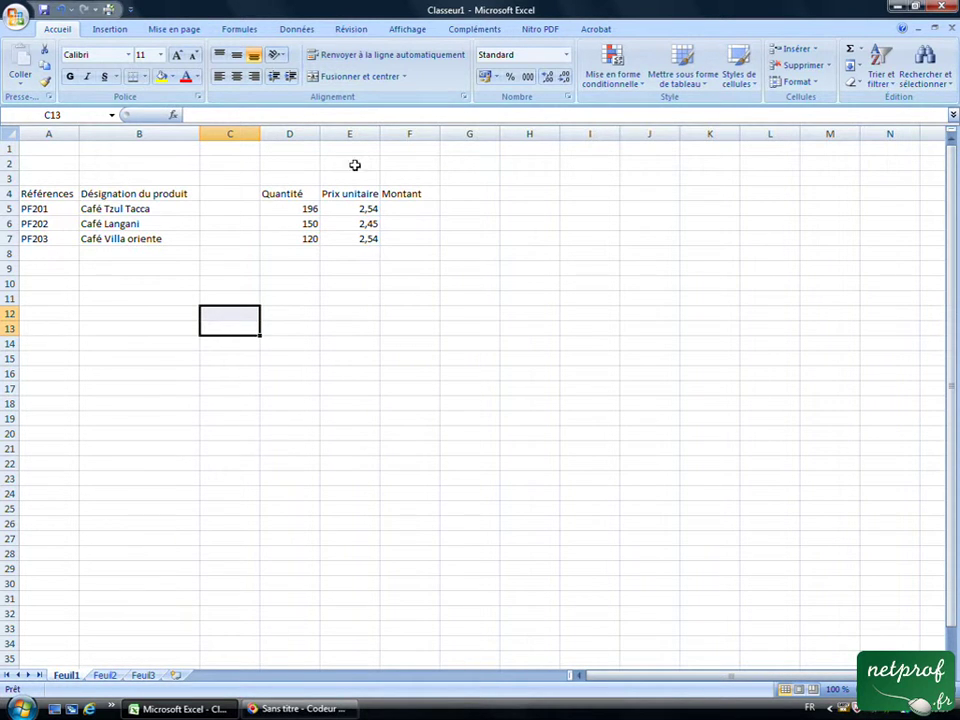
Delete the empty column C so Quantité through Montant sit in C–E
{"action": "left_click", "coordinate": [230, 134]}
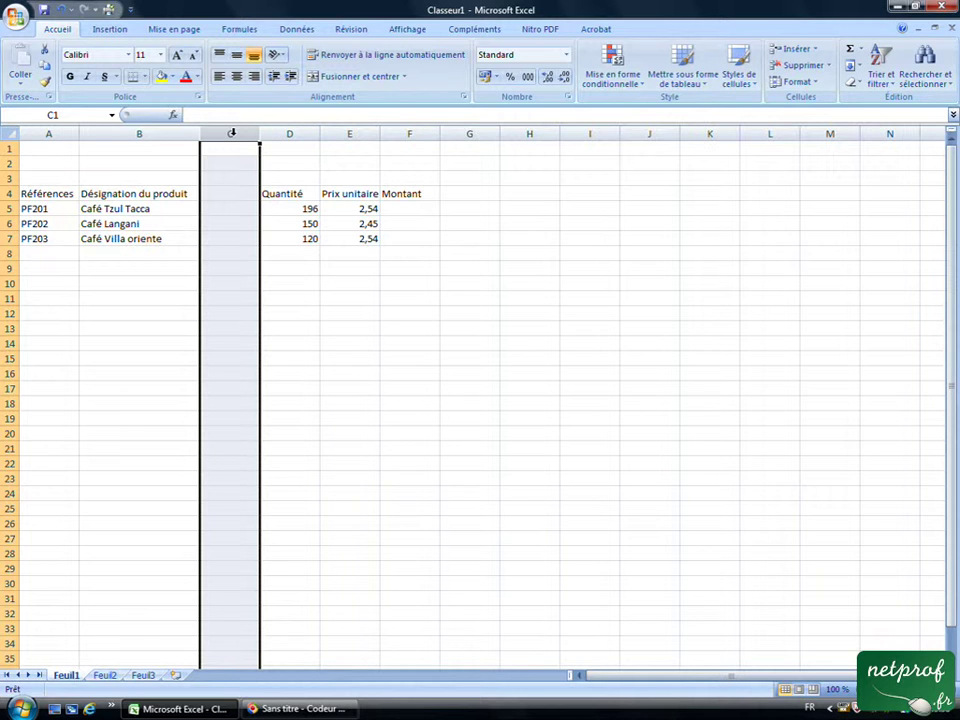
{"action": "right_click", "coordinate": [232, 133]}
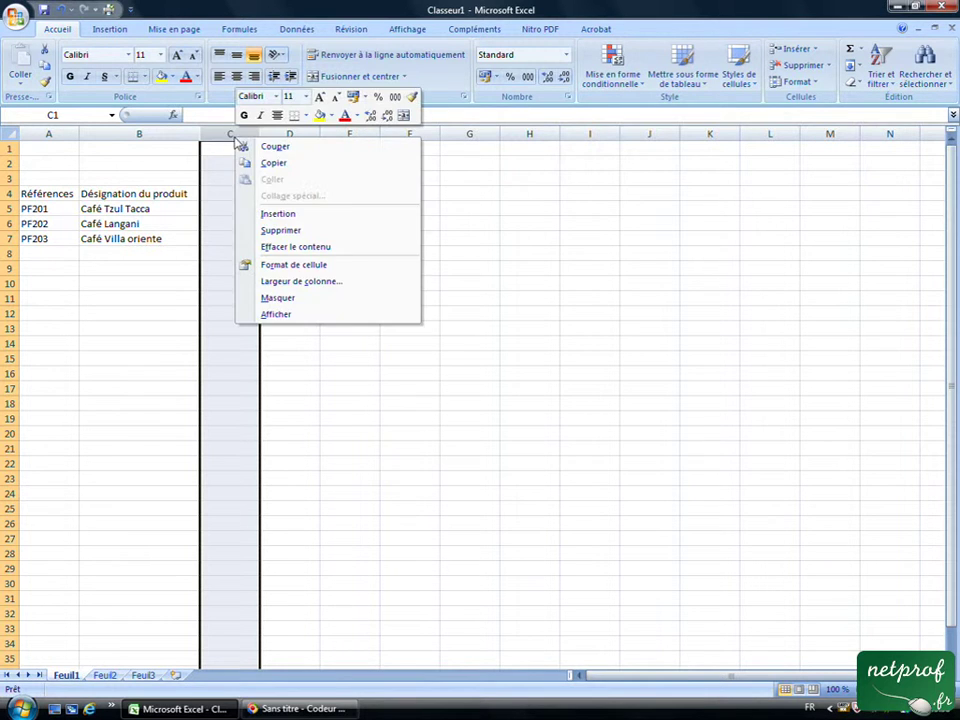
{"action": "left_click", "coordinate": [283, 231]}
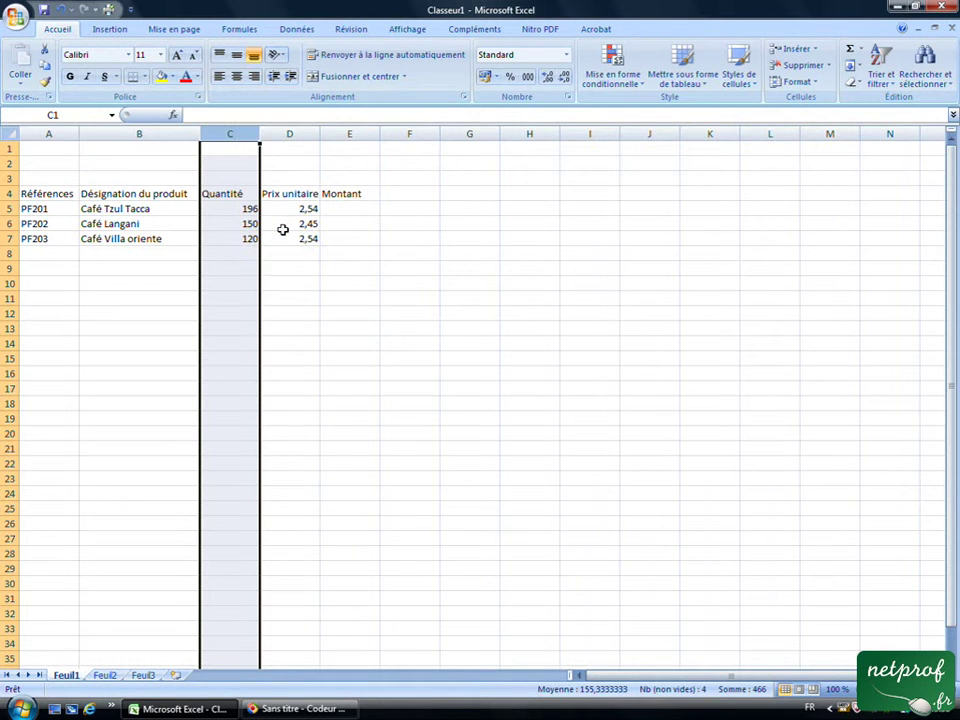
{"action": "left_click", "coordinate": [322, 310]}
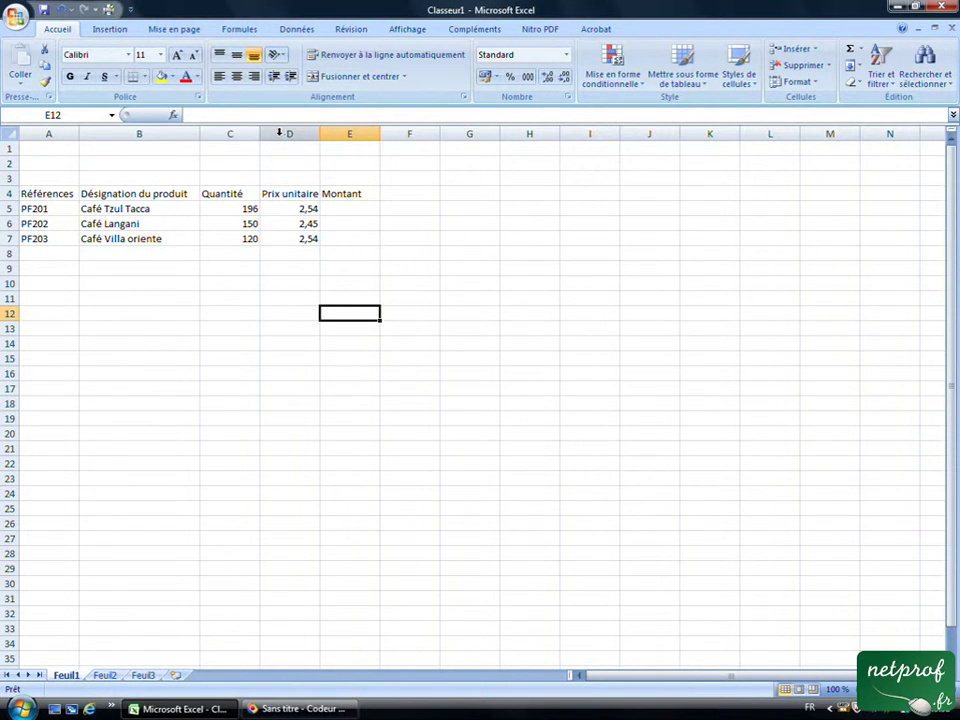
{"action": "left_click", "coordinate": [279, 133]}
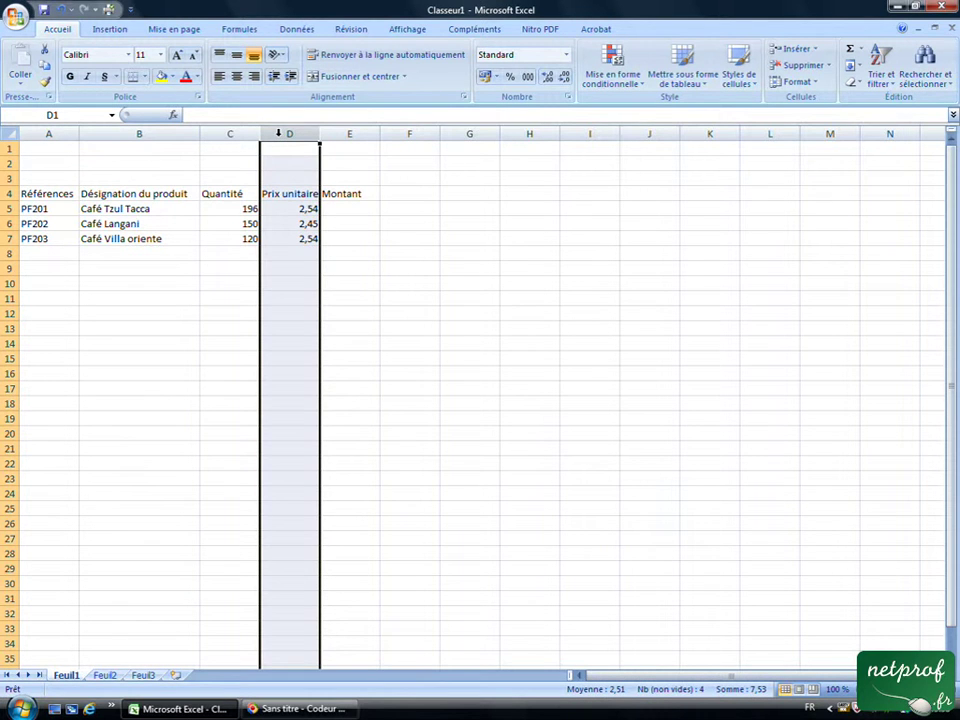
{"action": "right_click", "coordinate": [279, 133]}
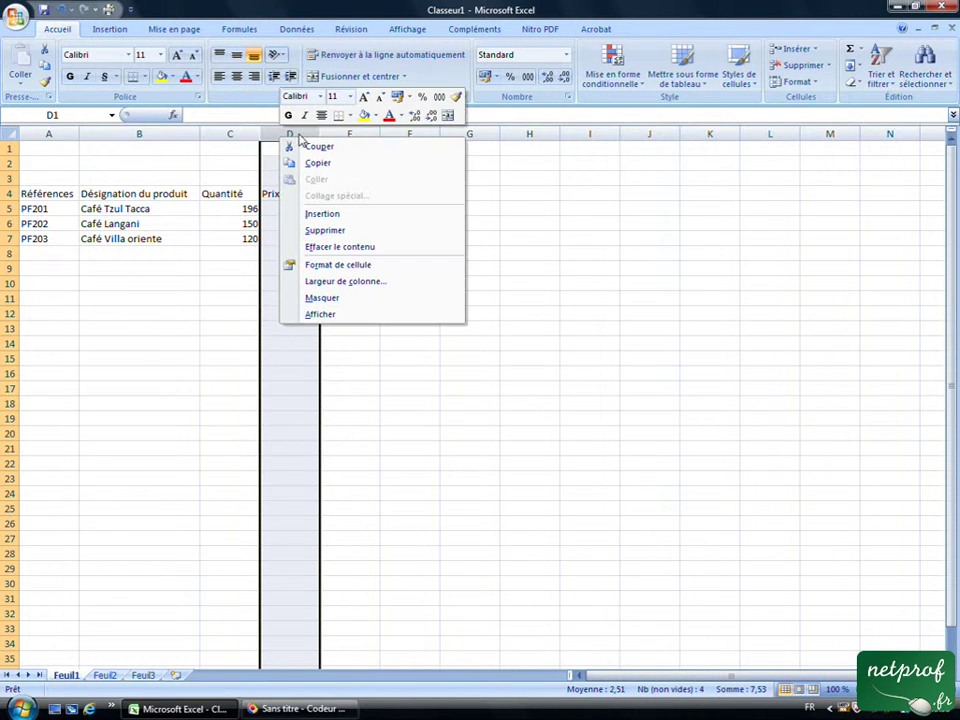
{"action": "left_click", "coordinate": [340, 216]}
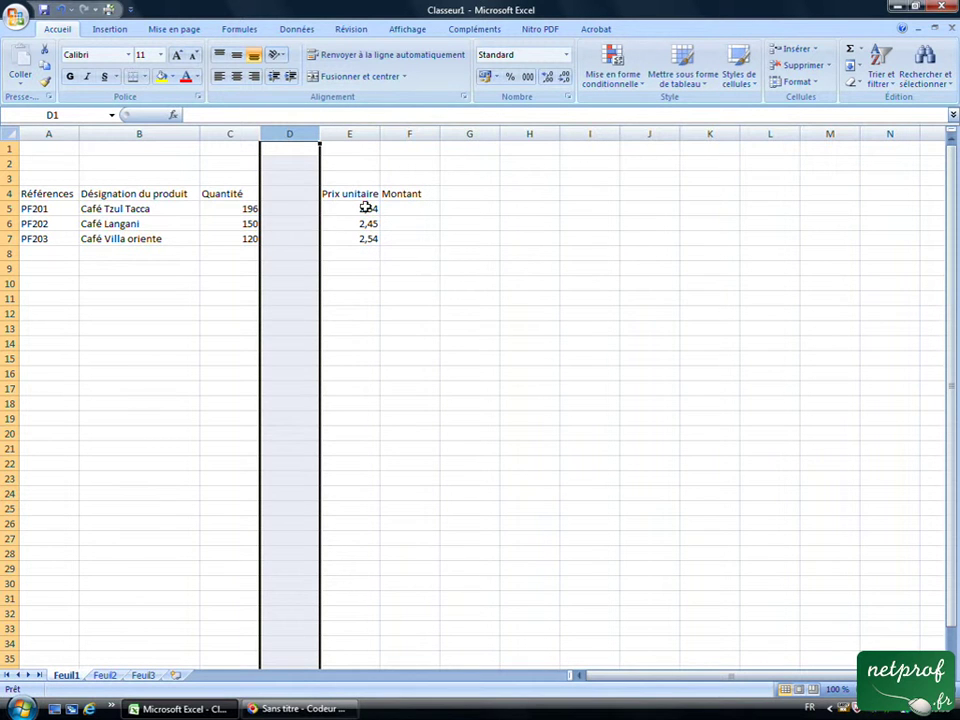
{"action": "left_click", "coordinate": [57, 10]}
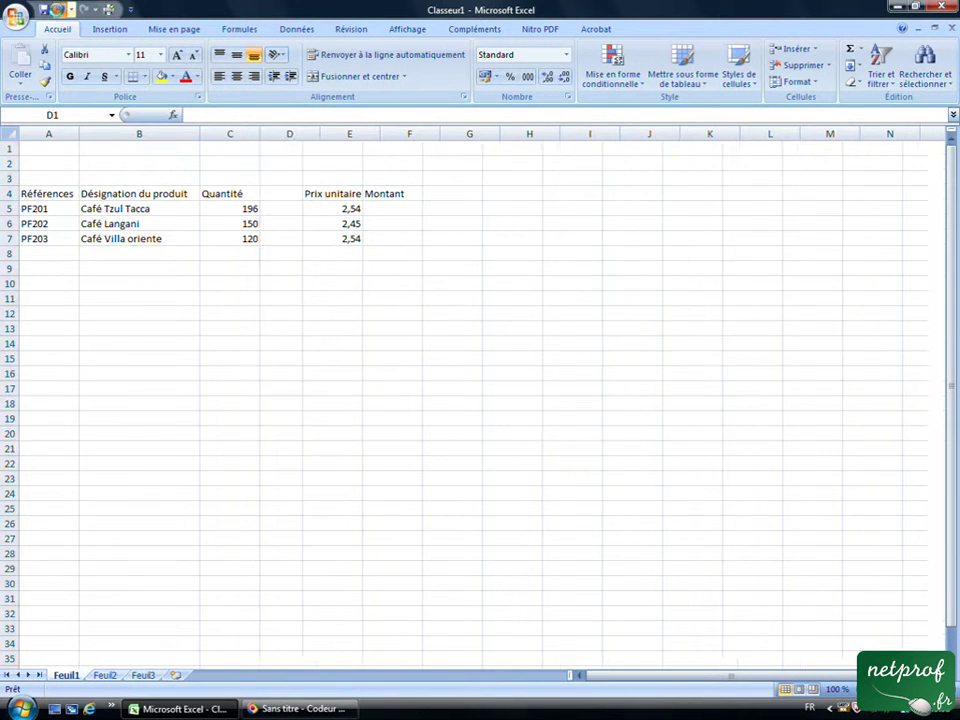
{"action": "left_click", "coordinate": [57, 10]}
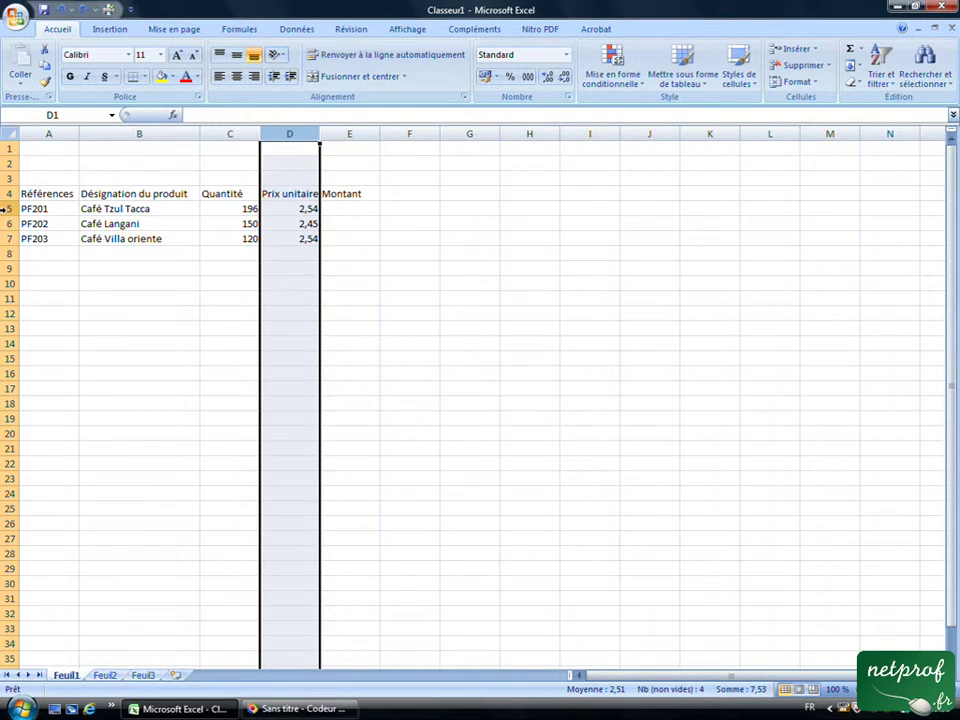
{"action": "left_click", "coordinate": [7, 208]}
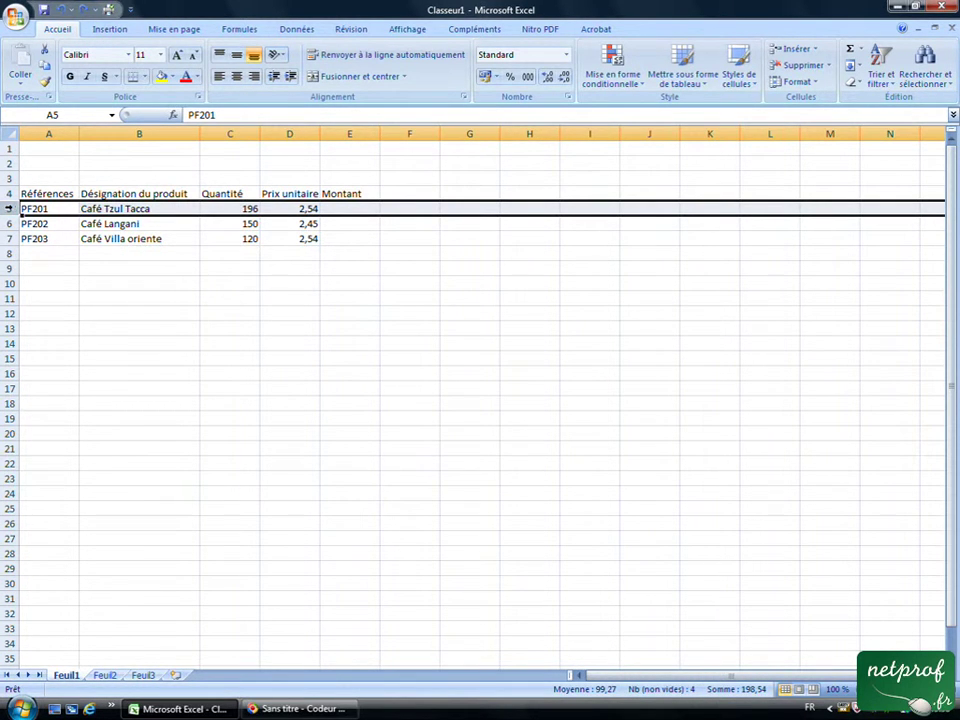
{"action": "right_click", "coordinate": [10, 209]}
{"action": "left_click", "coordinate": [60, 284]}
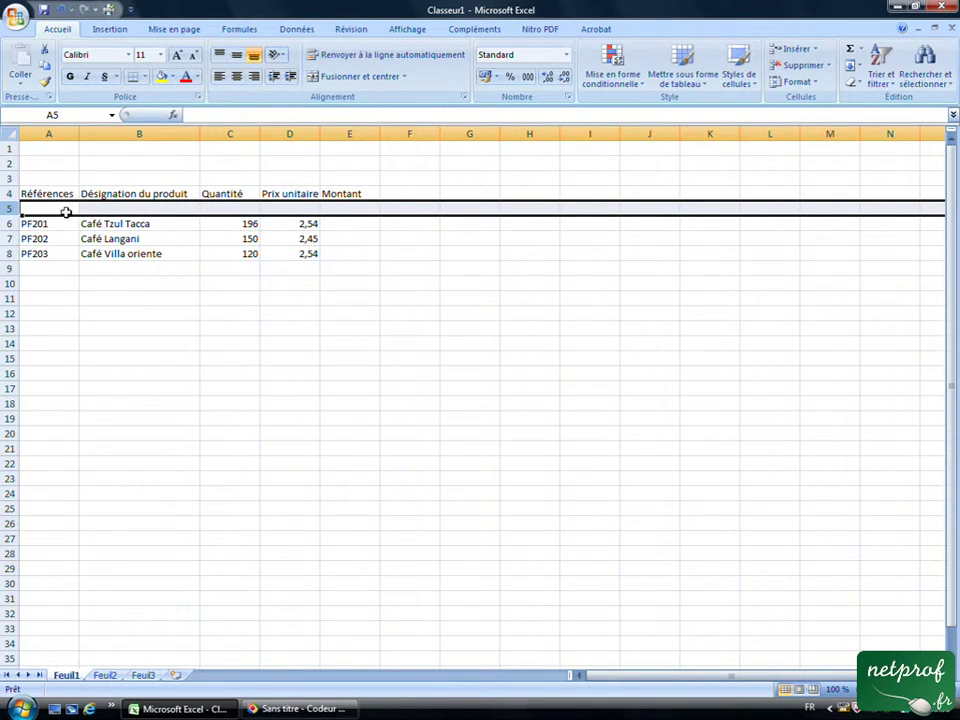
{"action": "left_click", "coordinate": [62, 9]}
{"action": "left_click", "coordinate": [6, 211]}
{"action": "left_click", "coordinate": [5, 238]}
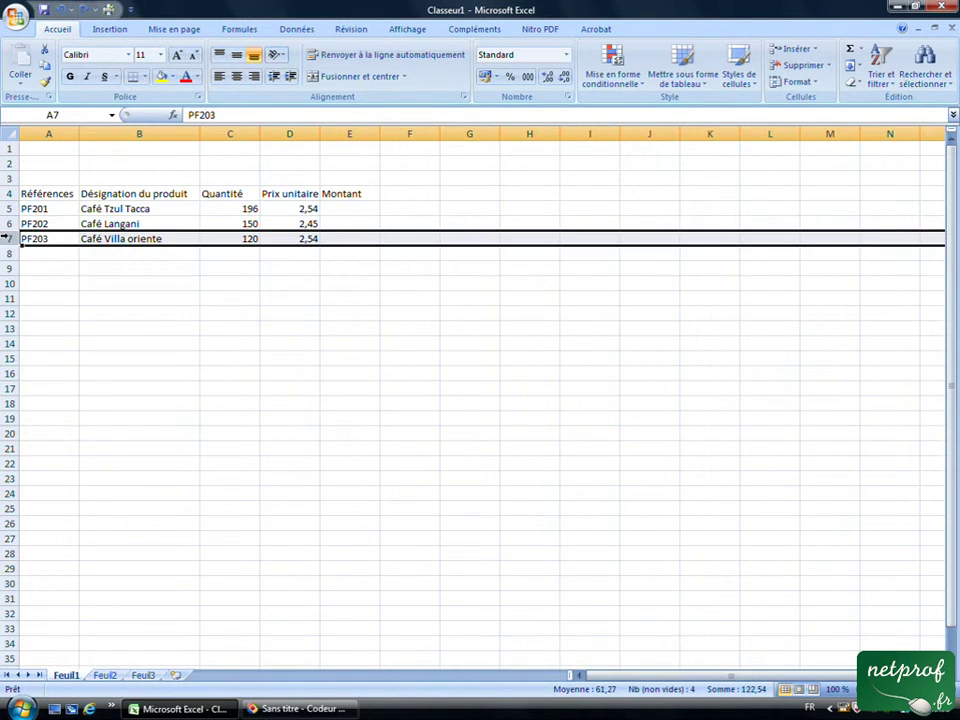
{"action": "right_click", "coordinate": [8, 239]}
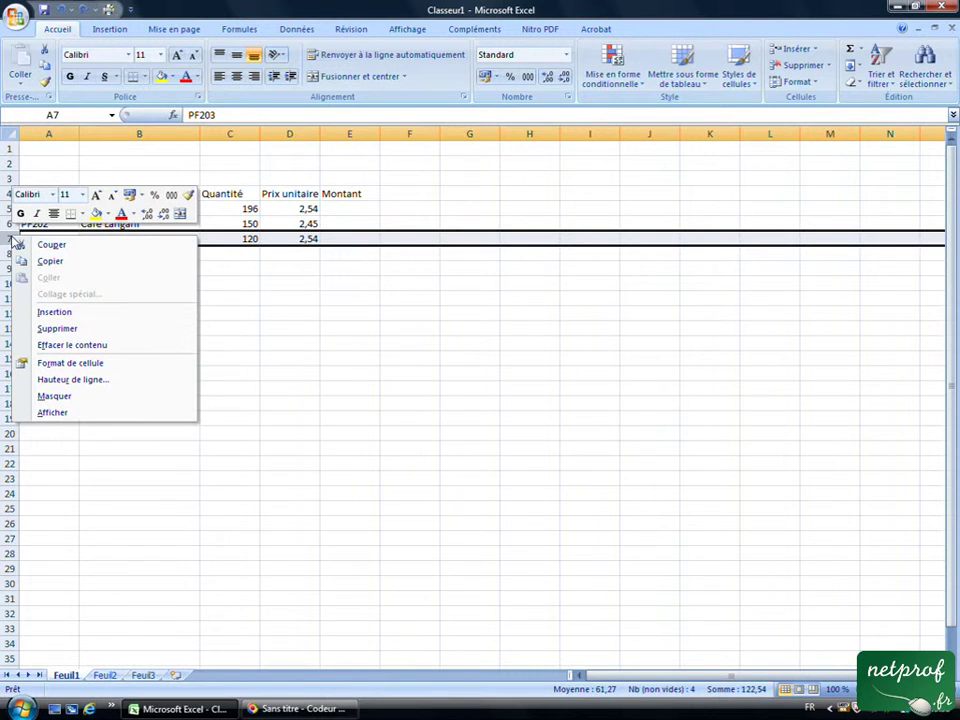
{"action": "left_click", "coordinate": [80, 318]}
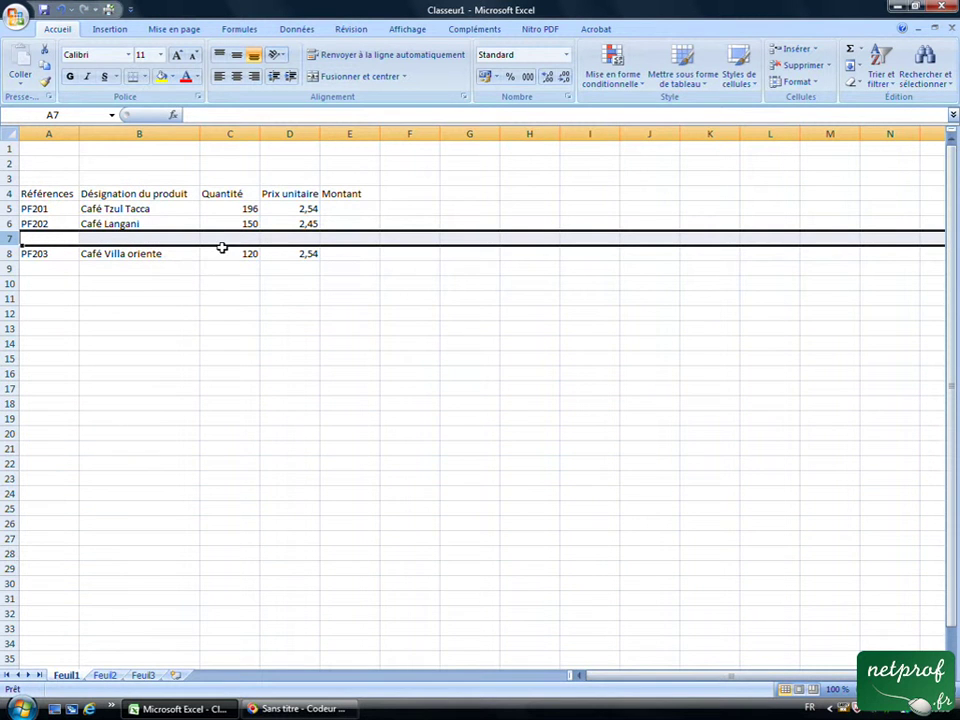
{"action": "left_click", "coordinate": [61, 10]}
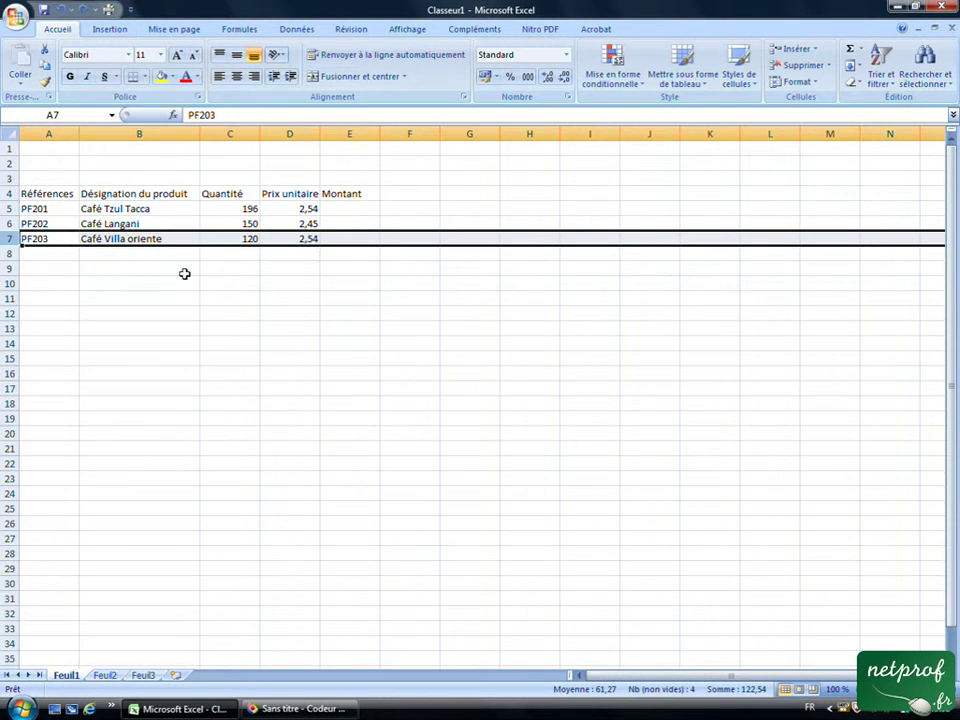
{"action": "left_click", "coordinate": [133, 210]}
{"action": "left_click", "coordinate": [135, 223]}
{"action": "left_click", "coordinate": [135, 238]}
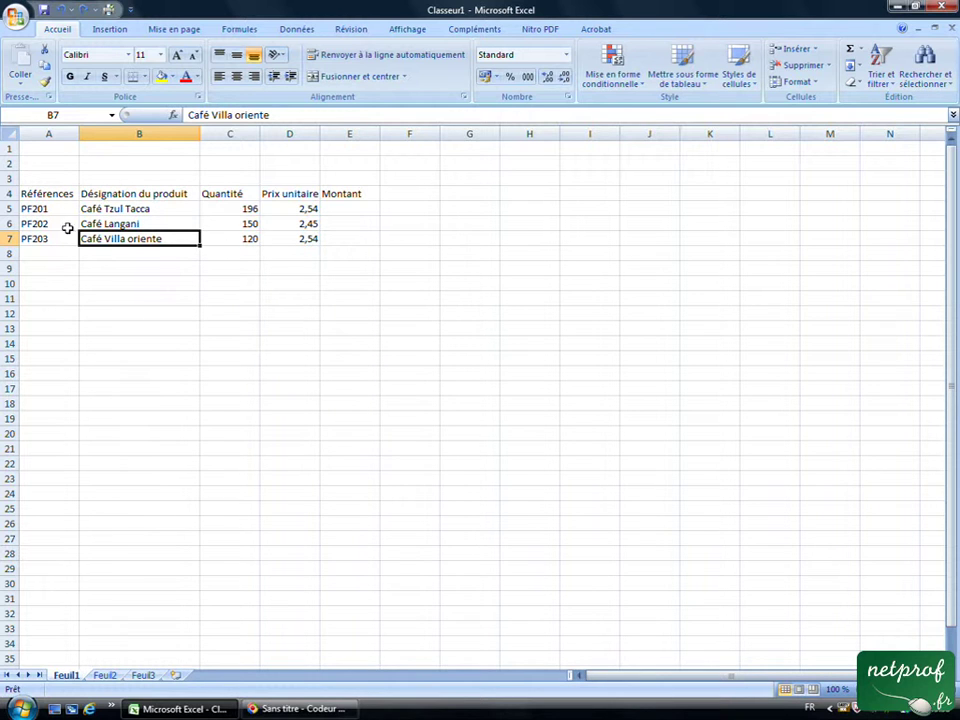
{"action": "left_click", "coordinate": [45, 193]}
{"action": "left_click_drag", "start_coordinate": [82, 194], "coordinate": [342, 200]}
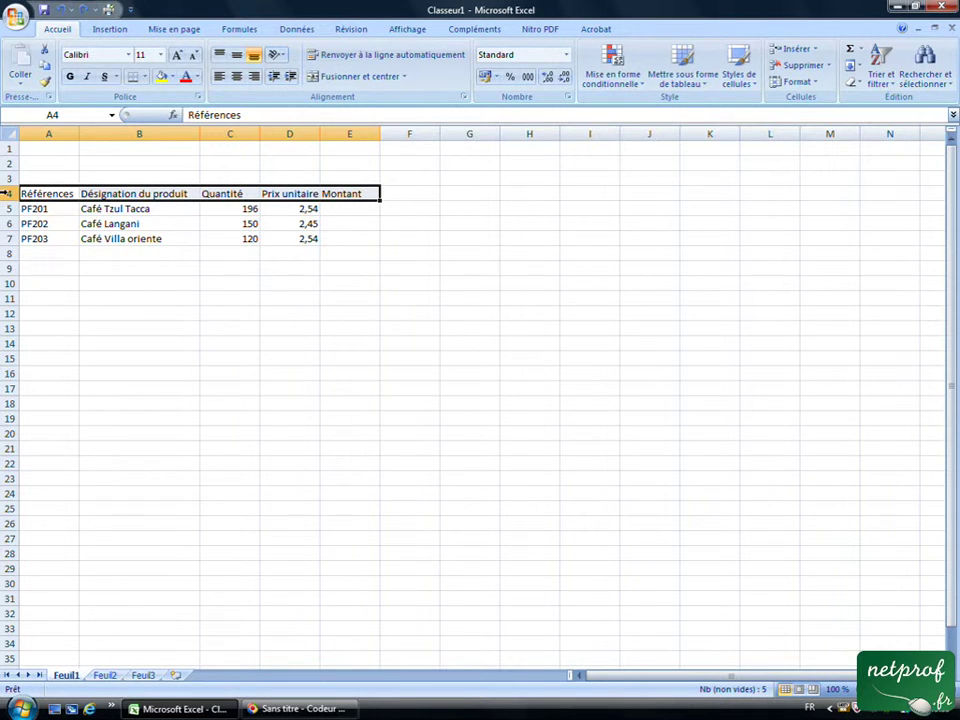
{"action": "left_click", "coordinate": [8, 193]}
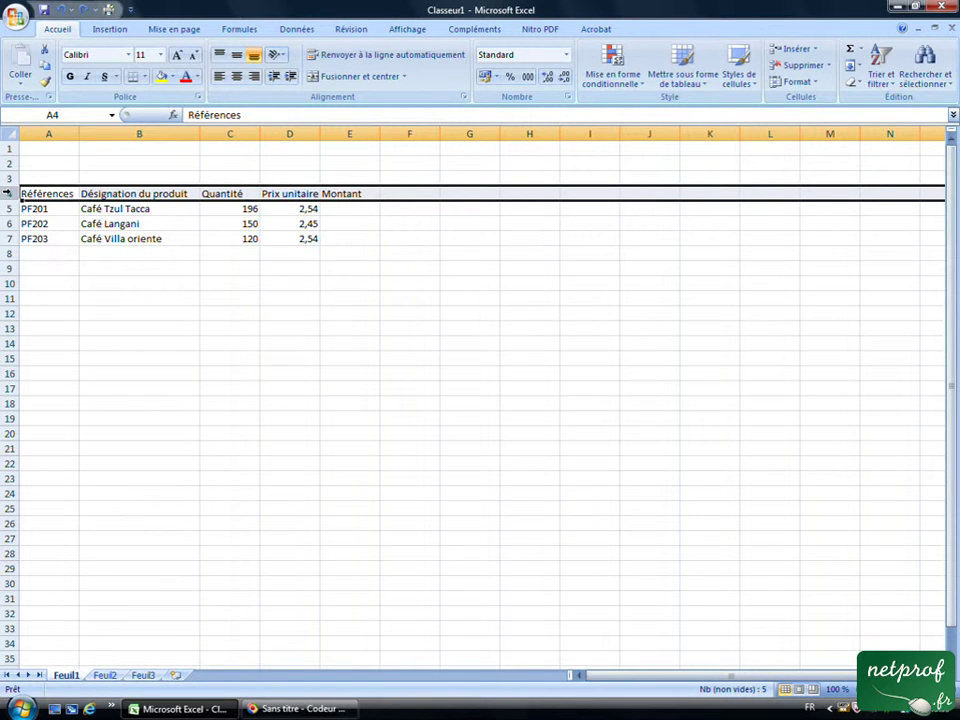
{"action": "right_click", "coordinate": [8, 193]}
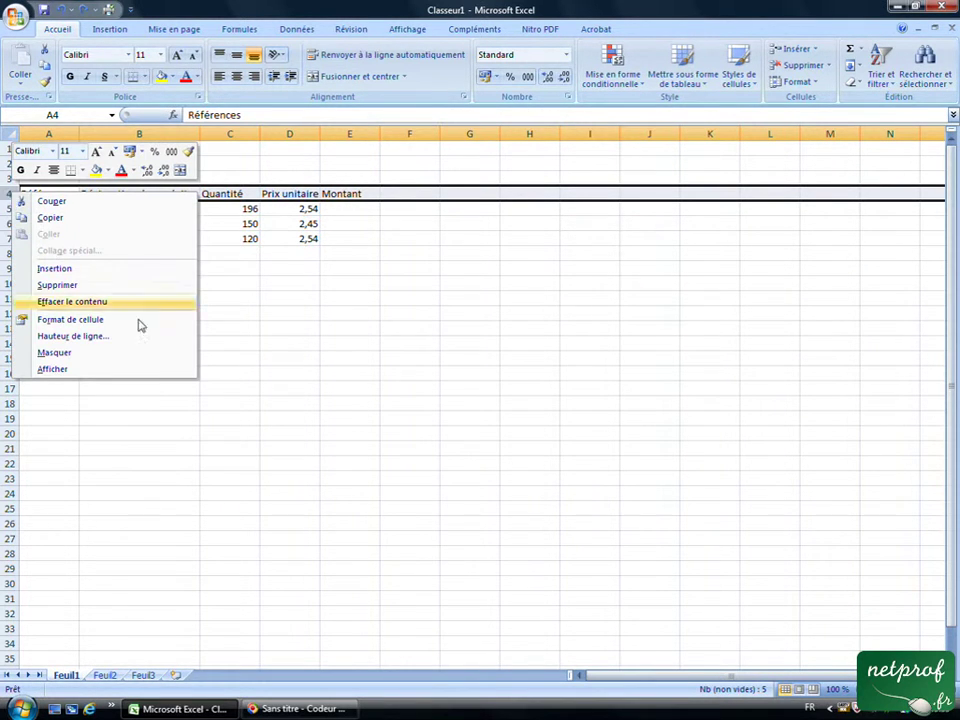
{"action": "left_click", "coordinate": [264, 287]}
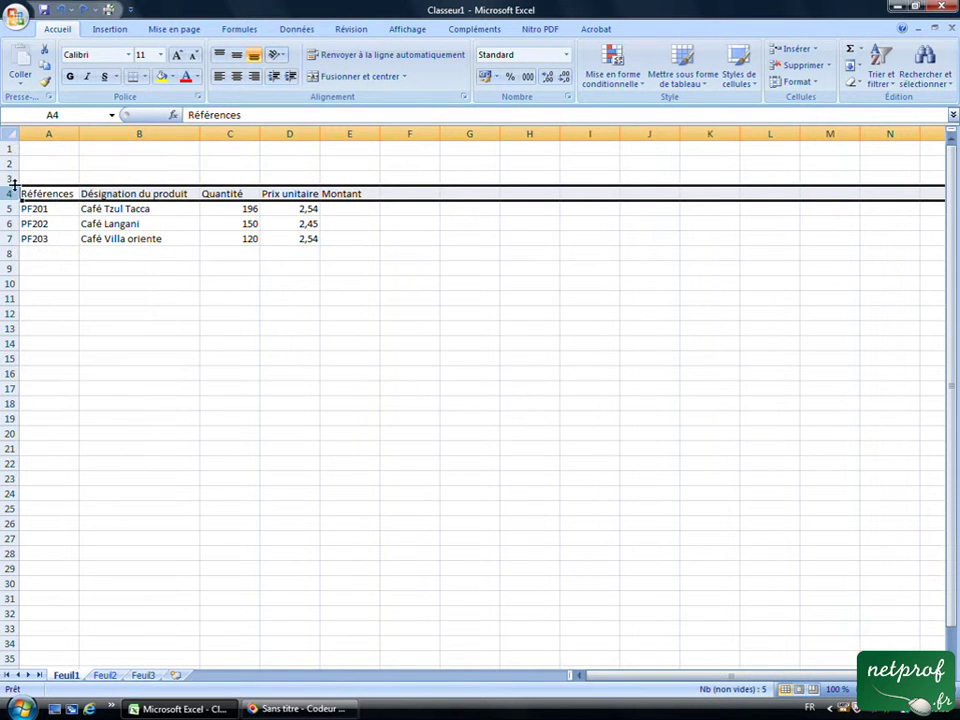
{"action": "left_click_drag", "start_coordinate": [10, 200], "coordinate": [10, 210]}
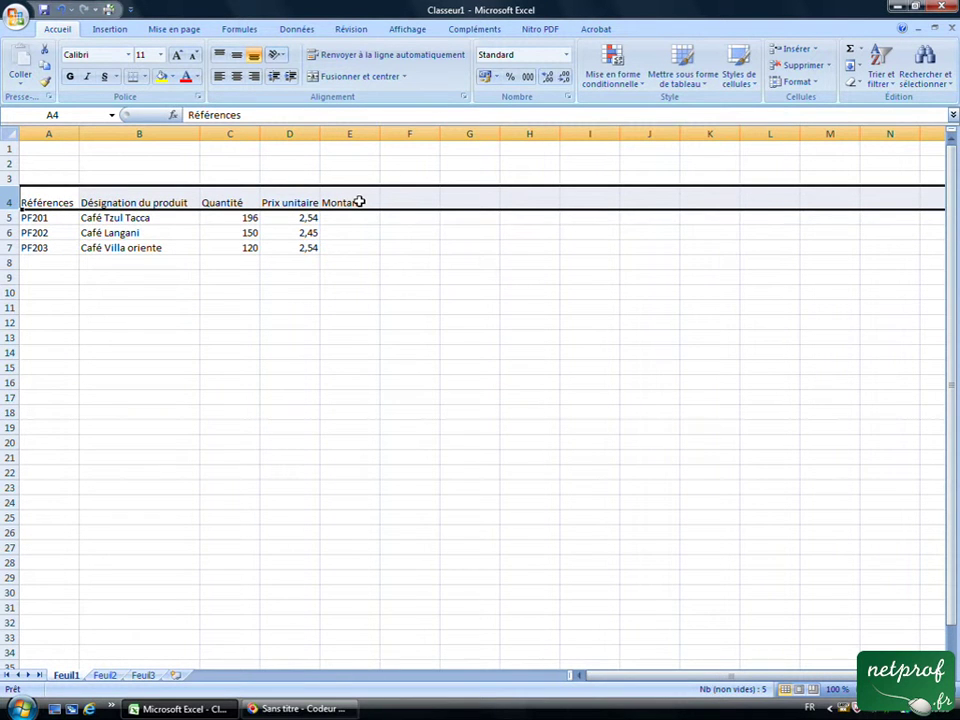
{"action": "left_click", "coordinate": [58, 9]}
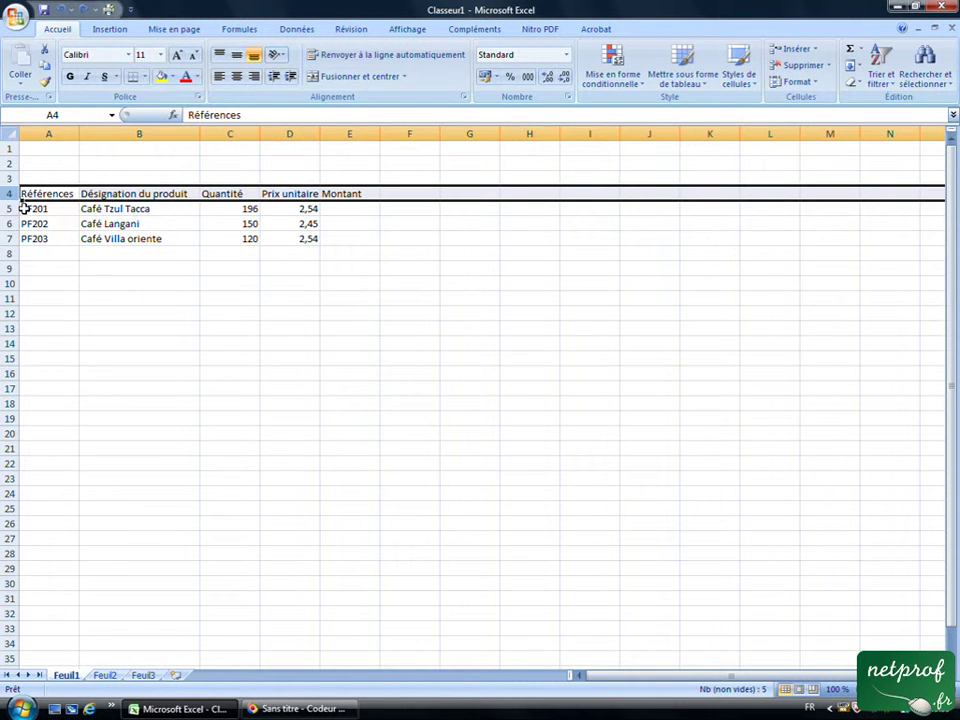
{"action": "left_click", "coordinate": [120, 278]}
{"action": "left_click_drag", "start_coordinate": [8, 193], "coordinate": [6, 235]}
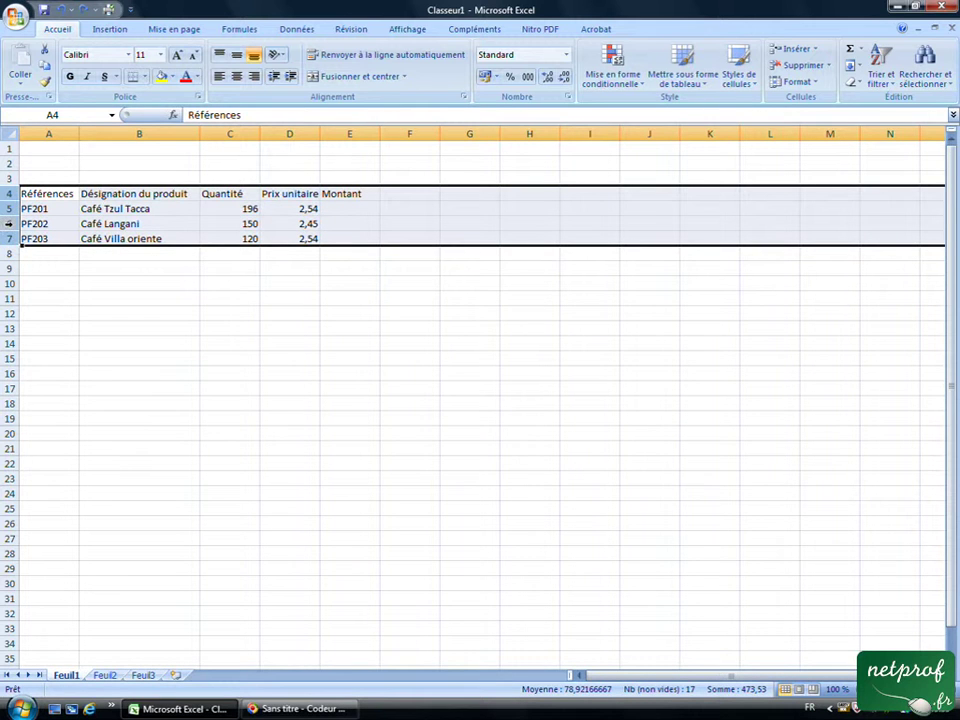
Set rows 4–7 to height 20, then undo that change
{"action": "right_click", "coordinate": [14, 228]}
{"action": "left_click", "coordinate": [98, 368]}
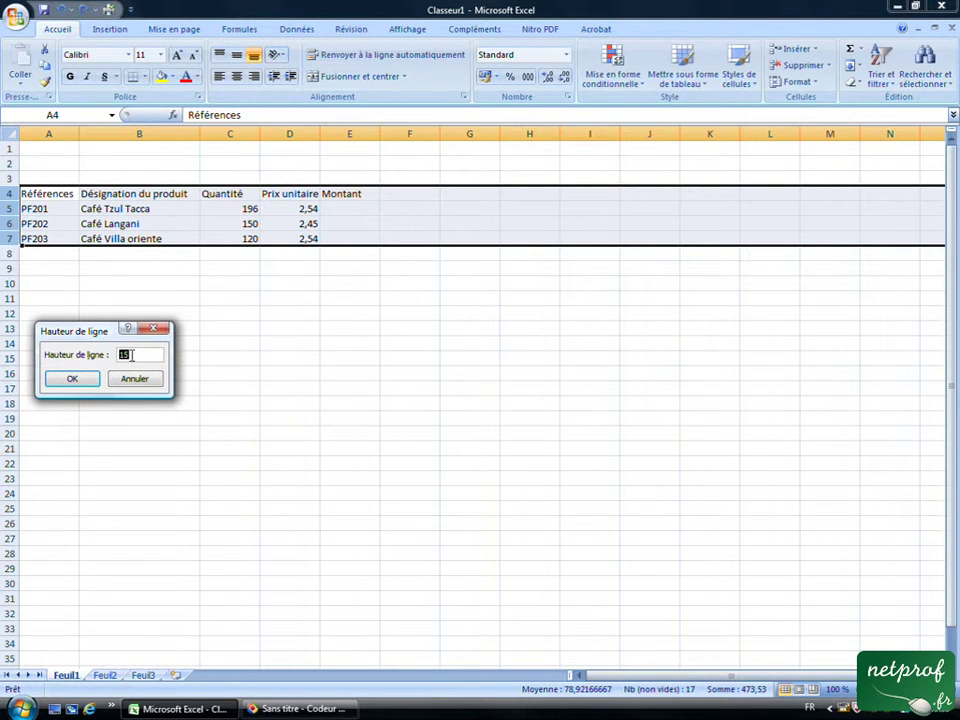
{"action": "left_click", "coordinate": [80, 378]}
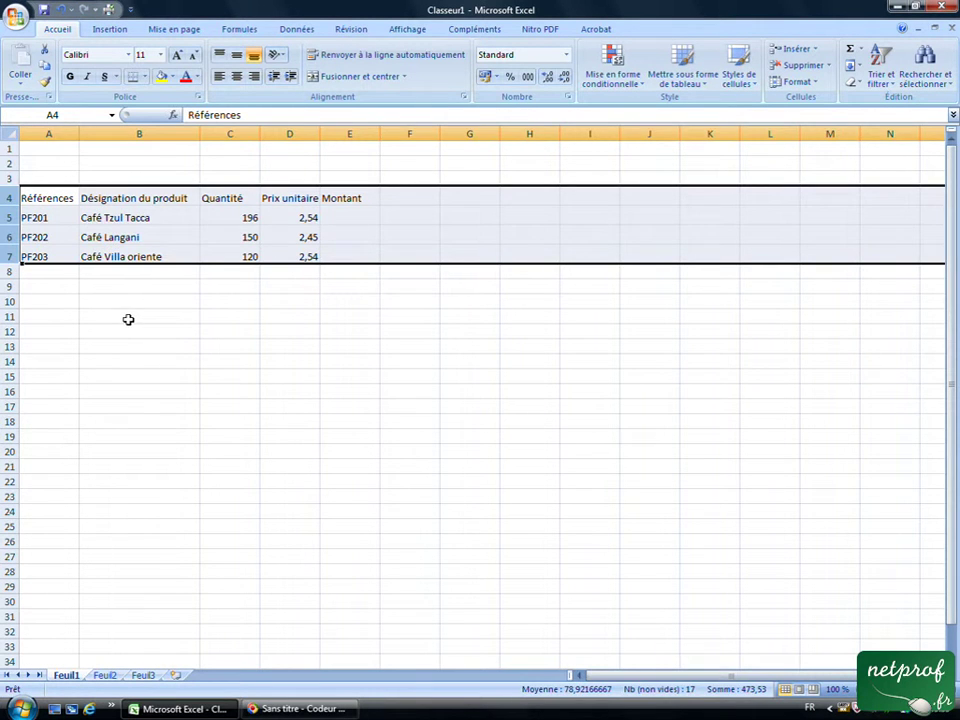
{"action": "left_click", "coordinate": [129, 318]}
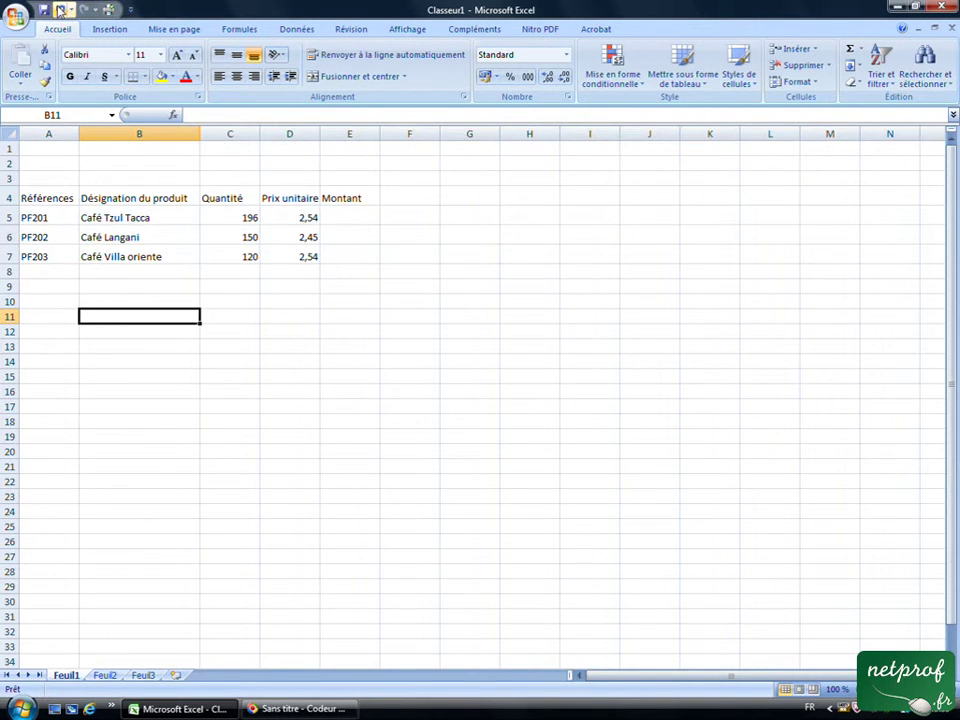
{"action": "left_click", "coordinate": [60, 9]}
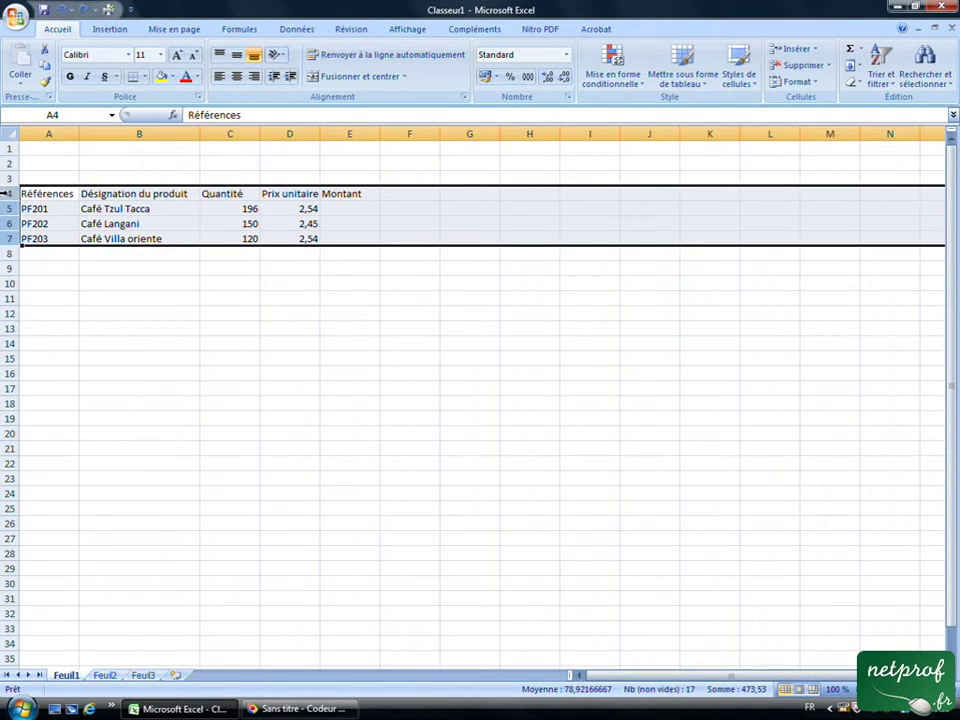
Give only header row 4 a larger height through the row height dialog
{"action": "left_click", "coordinate": [6, 193]}
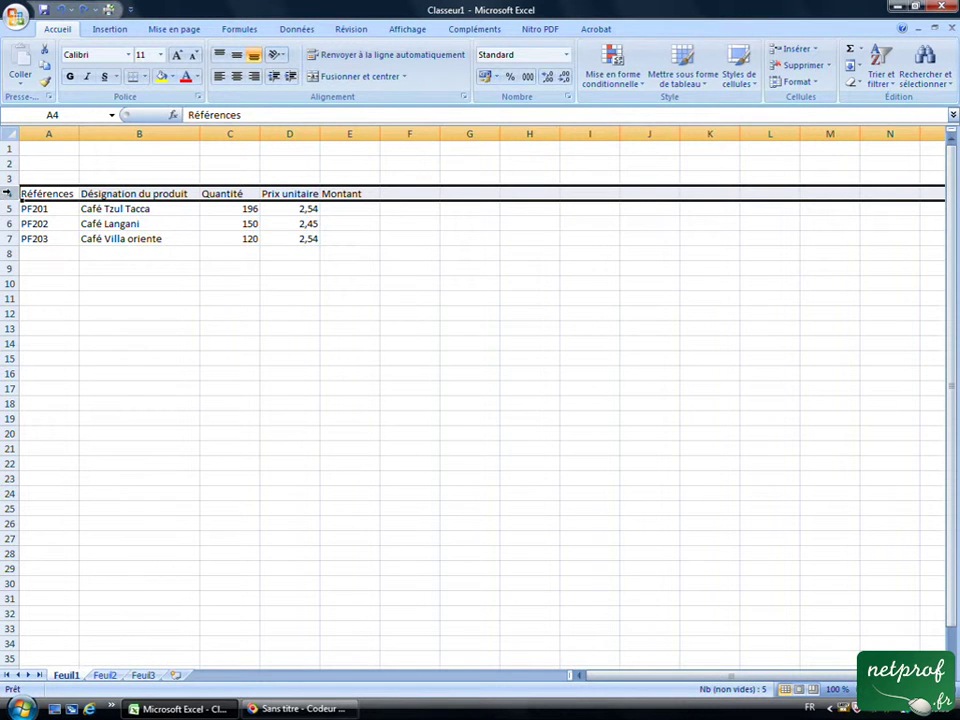
{"action": "right_click", "coordinate": [8, 193]}
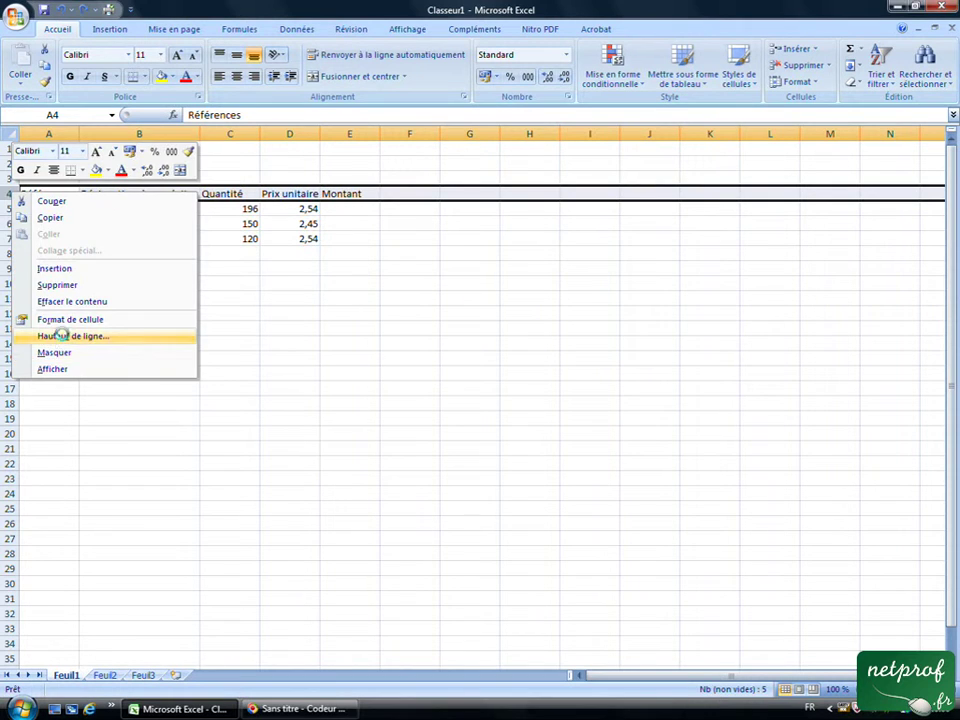
{"action": "left_click", "coordinate": [90, 337]}
{"action": "type", "text": "25"}
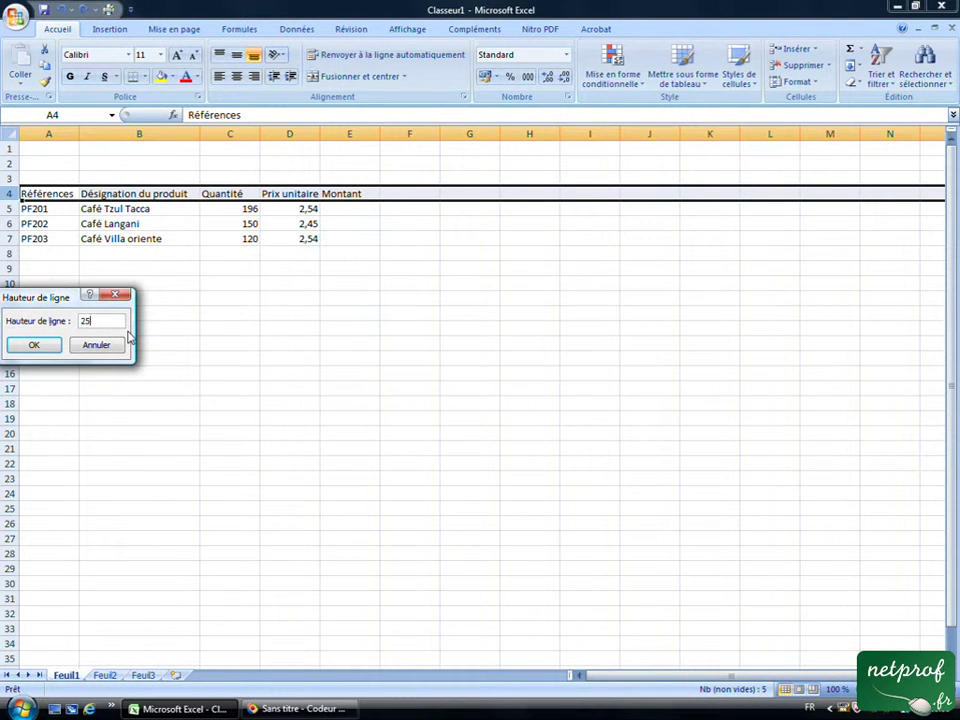
{"action": "key", "text": "Return"}
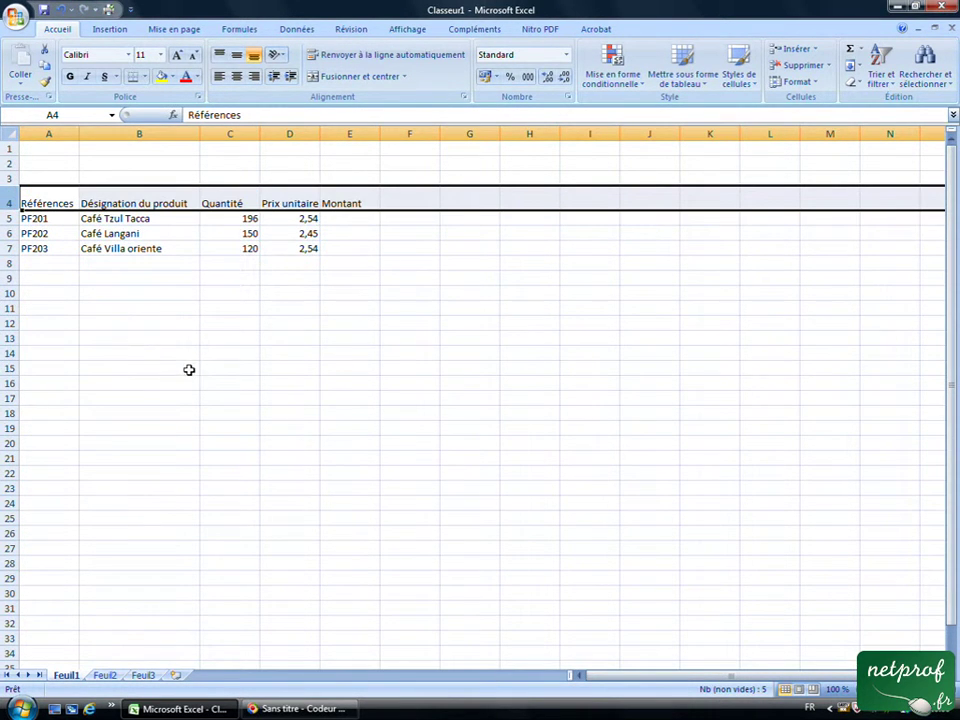
{"action": "left_click", "coordinate": [188, 370]}
{"action": "left_click", "coordinate": [111, 199]}
{"action": "left_click", "coordinate": [300, 195]}
{"action": "left_click", "coordinate": [343, 199]}
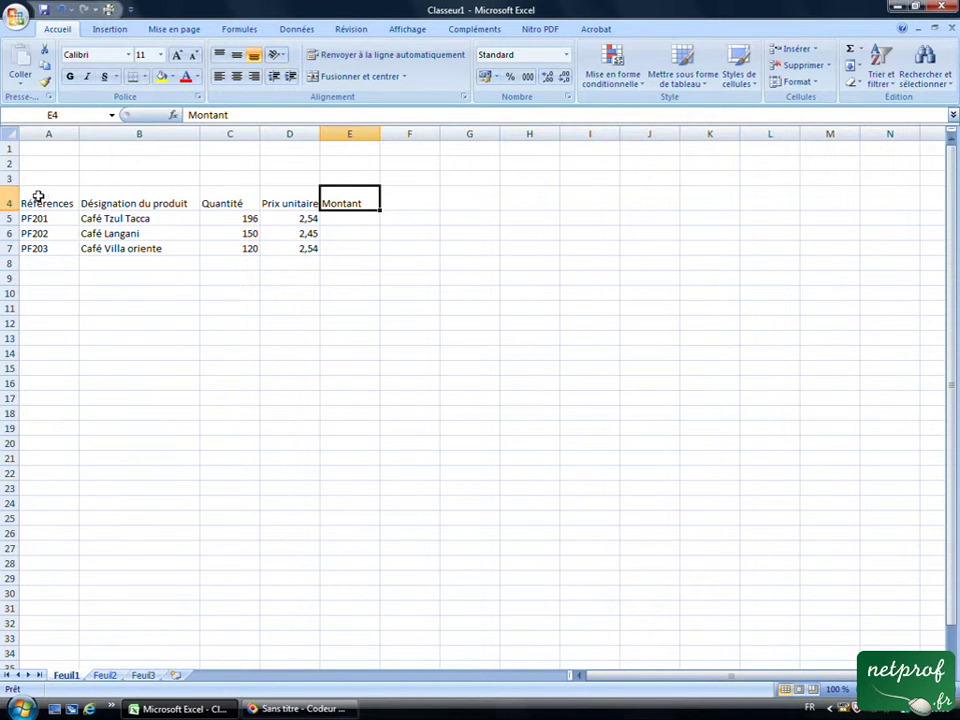
Set Vertical alignment to Centré for row 4 in Format de cellule
{"action": "right_click", "coordinate": [9, 203]}
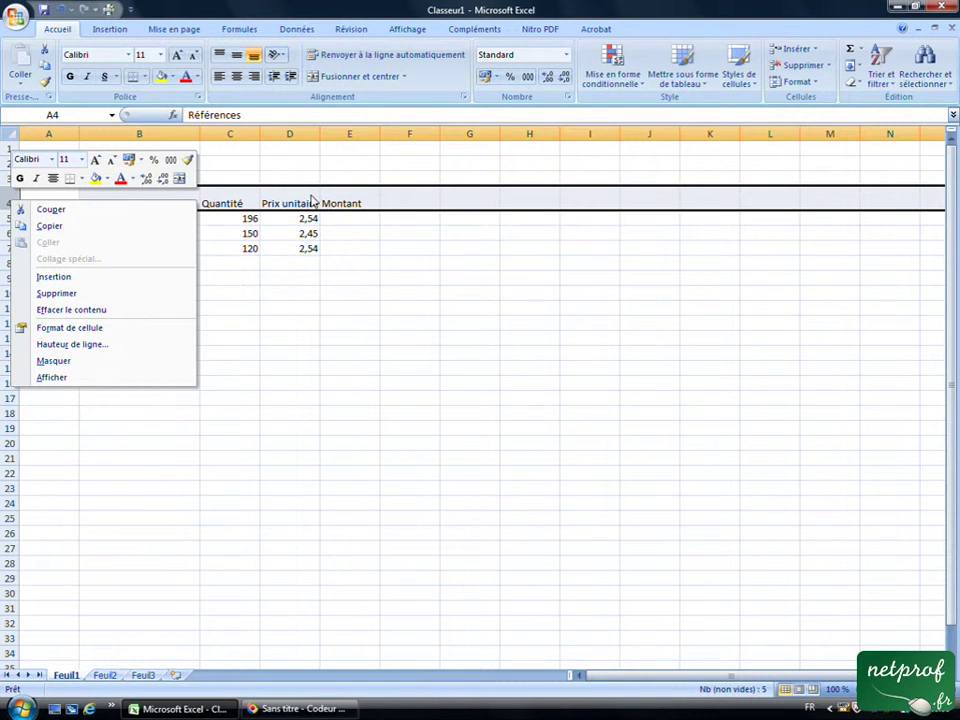
{"action": "left_click", "coordinate": [78, 327]}
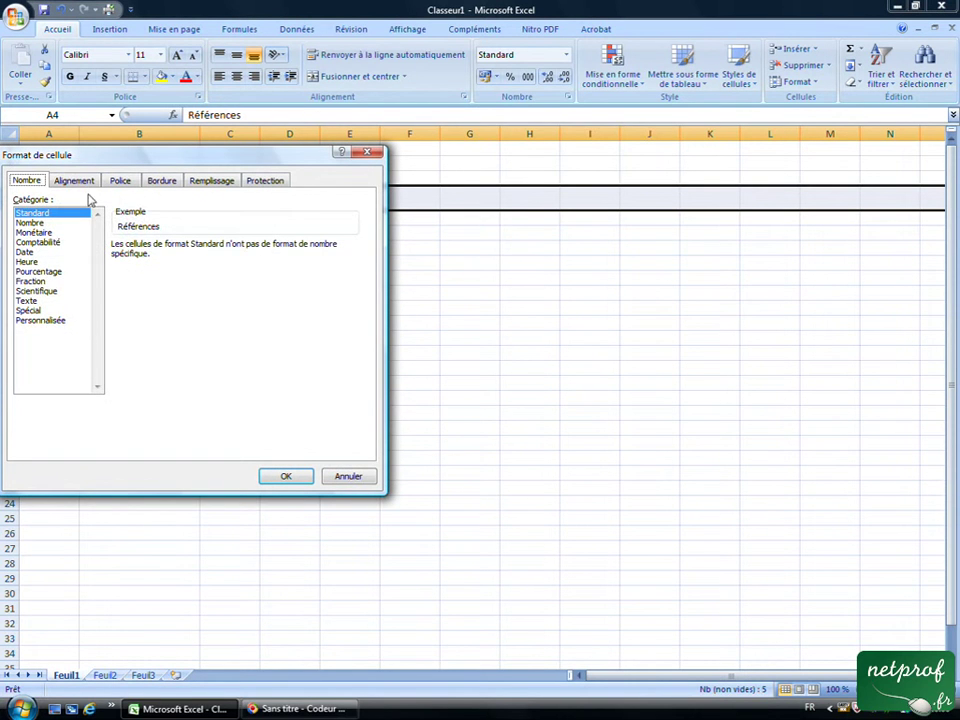
{"action": "left_click", "coordinate": [75, 180]}
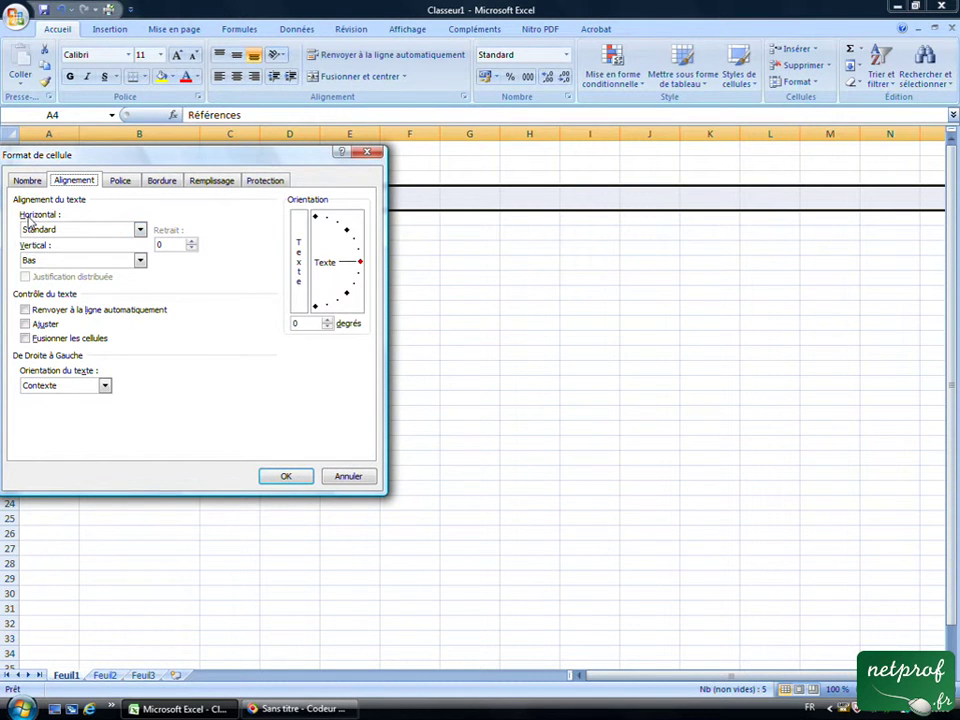
{"action": "left_click", "coordinate": [140, 230]}
{"action": "left_click", "coordinate": [140, 231]}
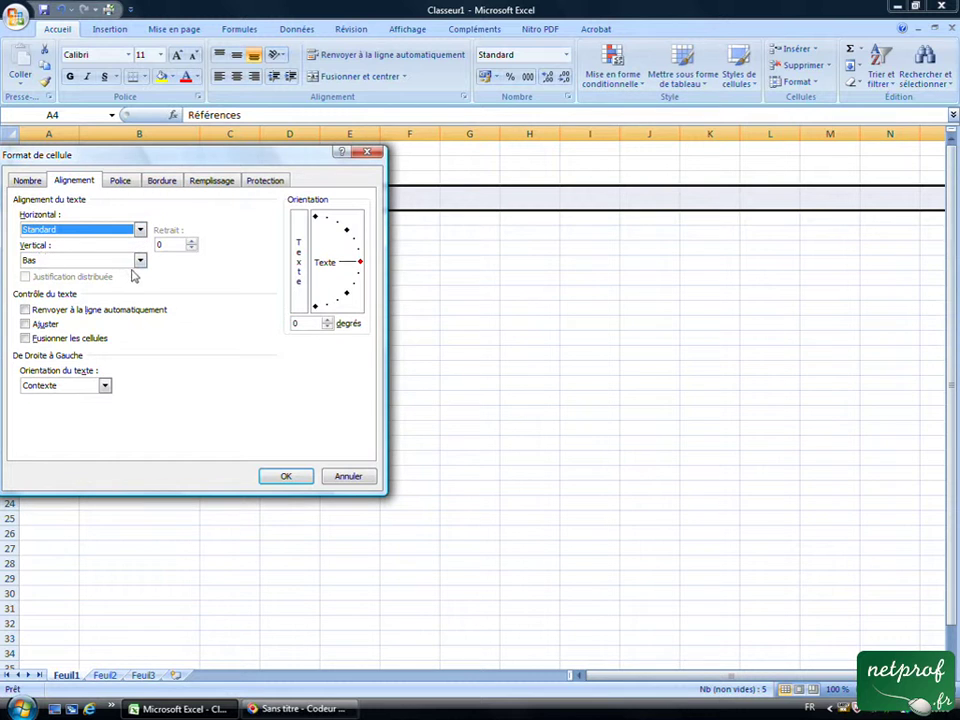
{"action": "left_click", "coordinate": [141, 261]}
{"action": "left_click", "coordinate": [50, 284]}
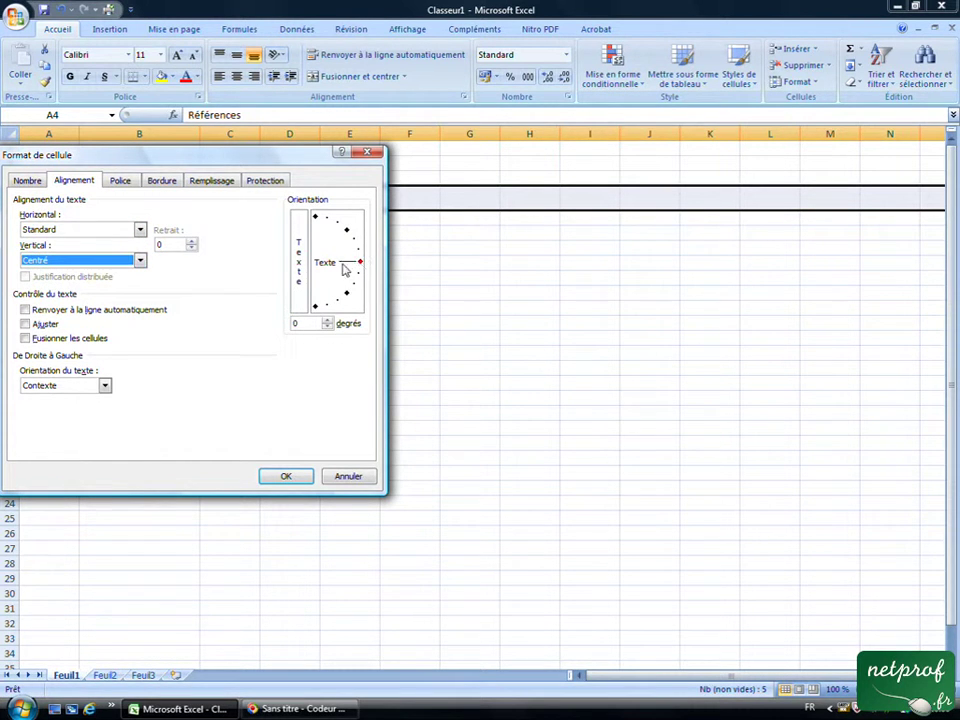
{"action": "left_click", "coordinate": [300, 477]}
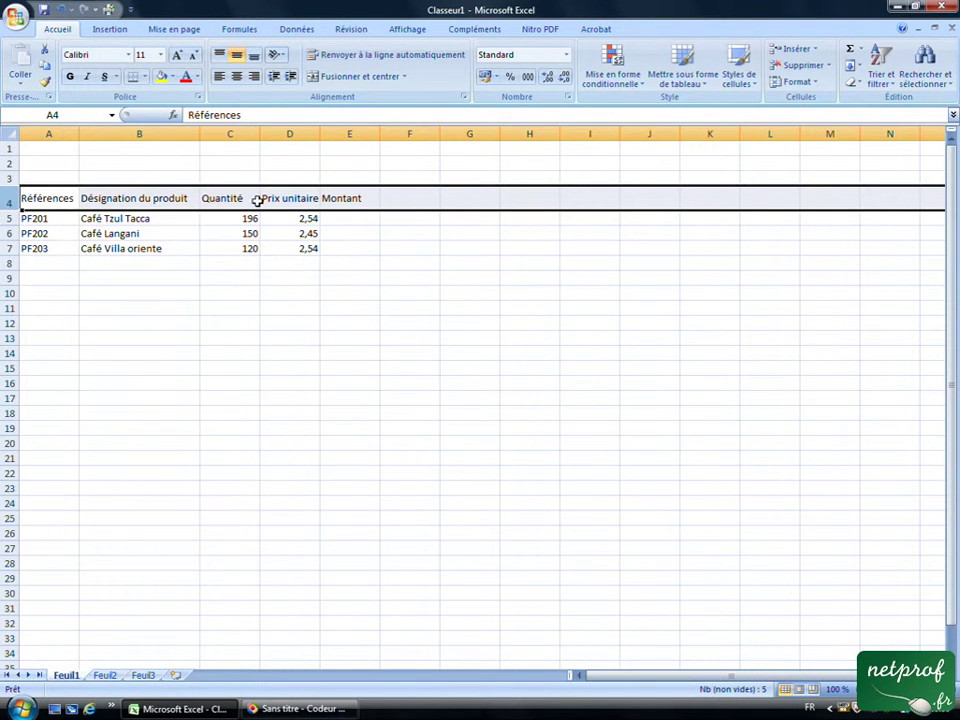
Set Horizontal alignment to Centré for header row 4 in Format de cellule
{"action": "left_click_drag", "start_coordinate": [230, 322], "coordinate": [230, 308]}
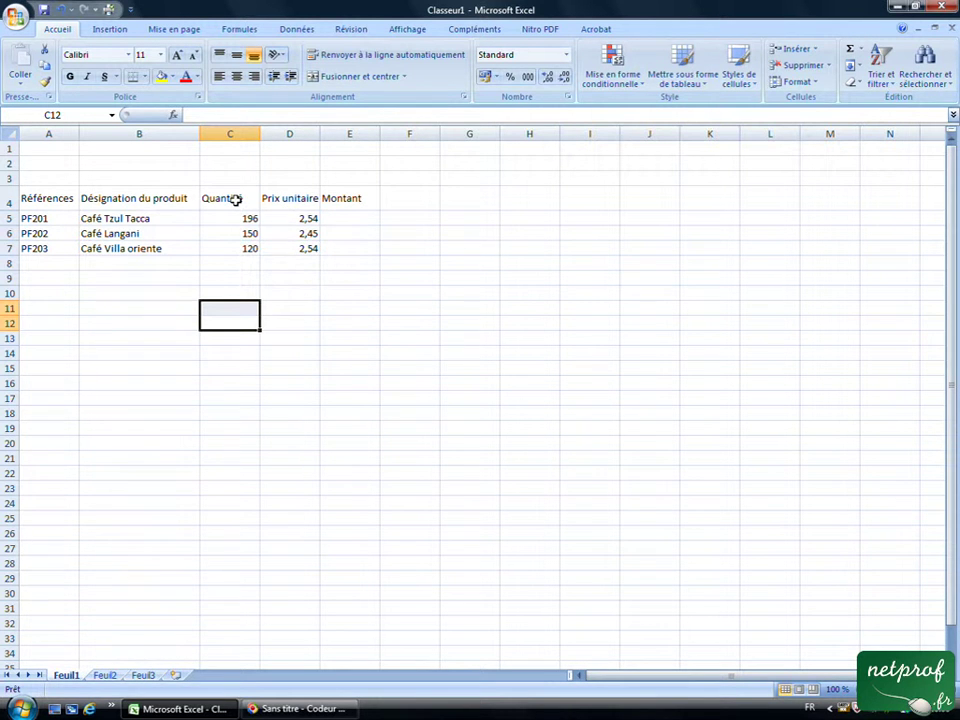
{"action": "left_click", "coordinate": [7, 199]}
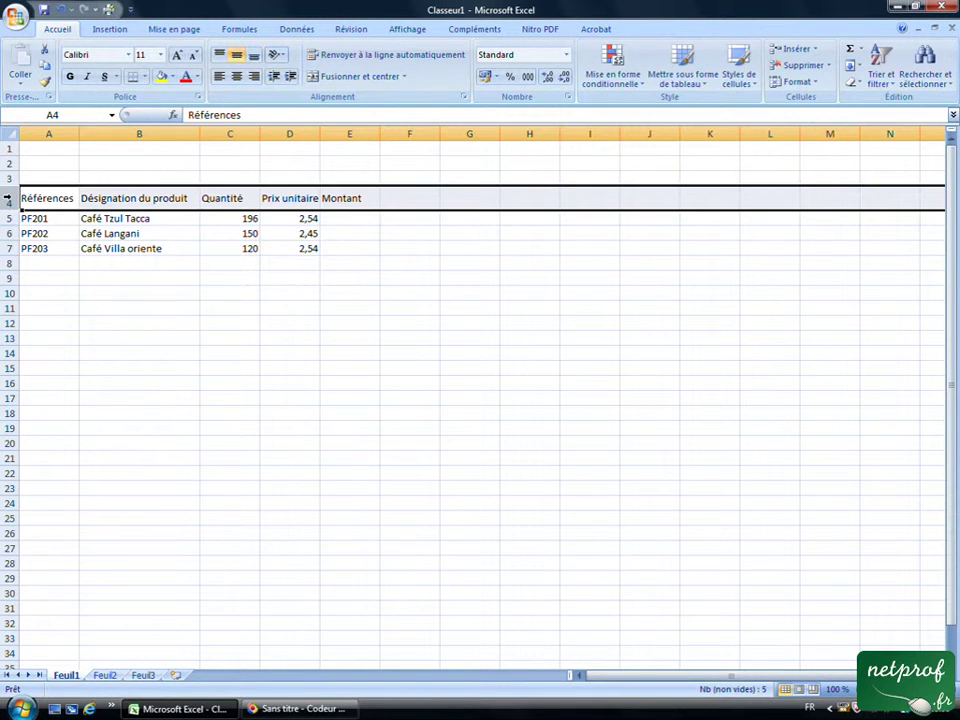
{"action": "right_click", "coordinate": [8, 199]}
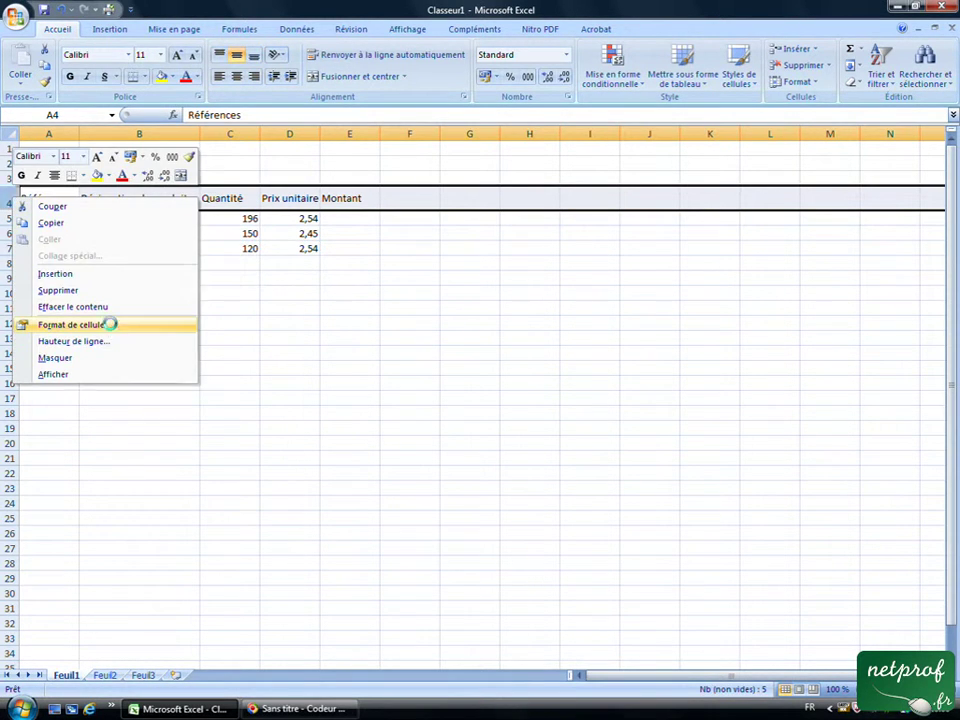
{"action": "left_click", "coordinate": [112, 331]}
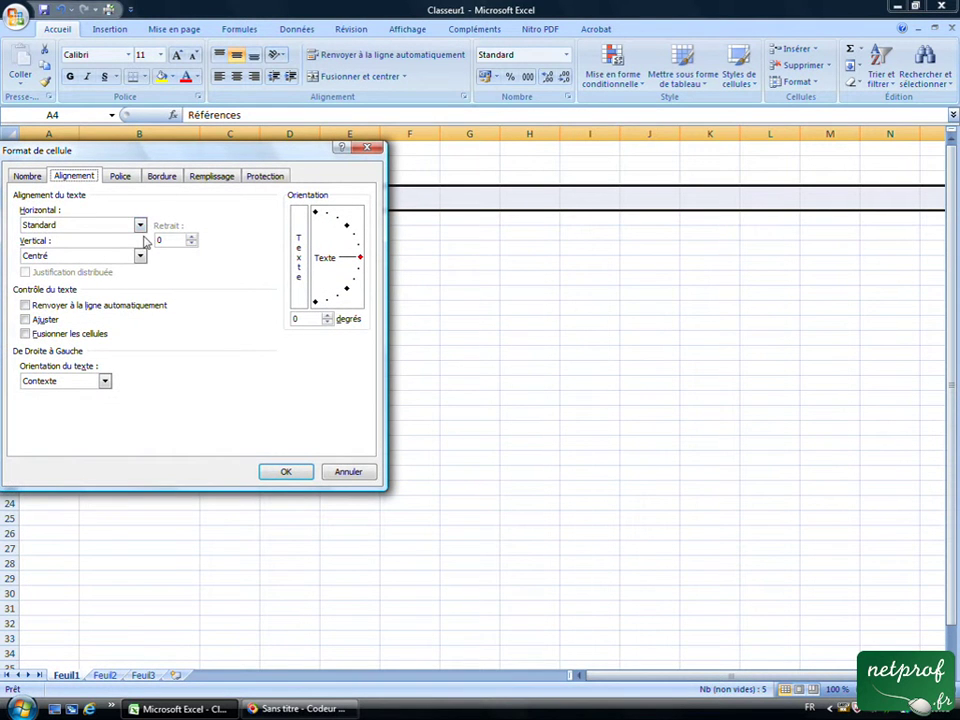
{"action": "left_click", "coordinate": [142, 226]}
{"action": "left_click", "coordinate": [60, 259]}
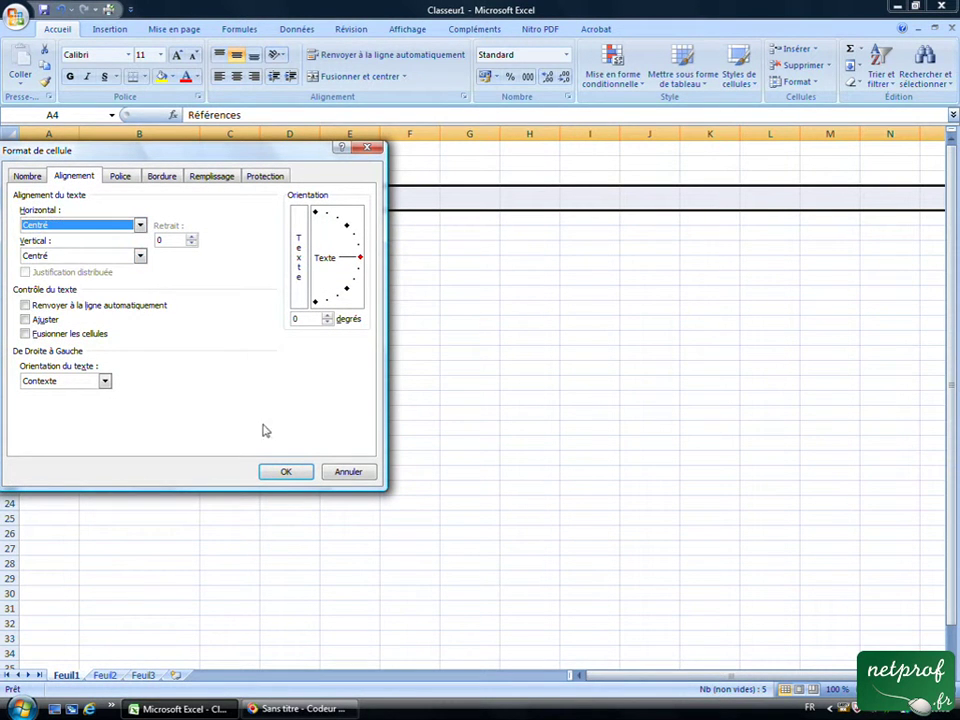
{"action": "left_click", "coordinate": [287, 472]}
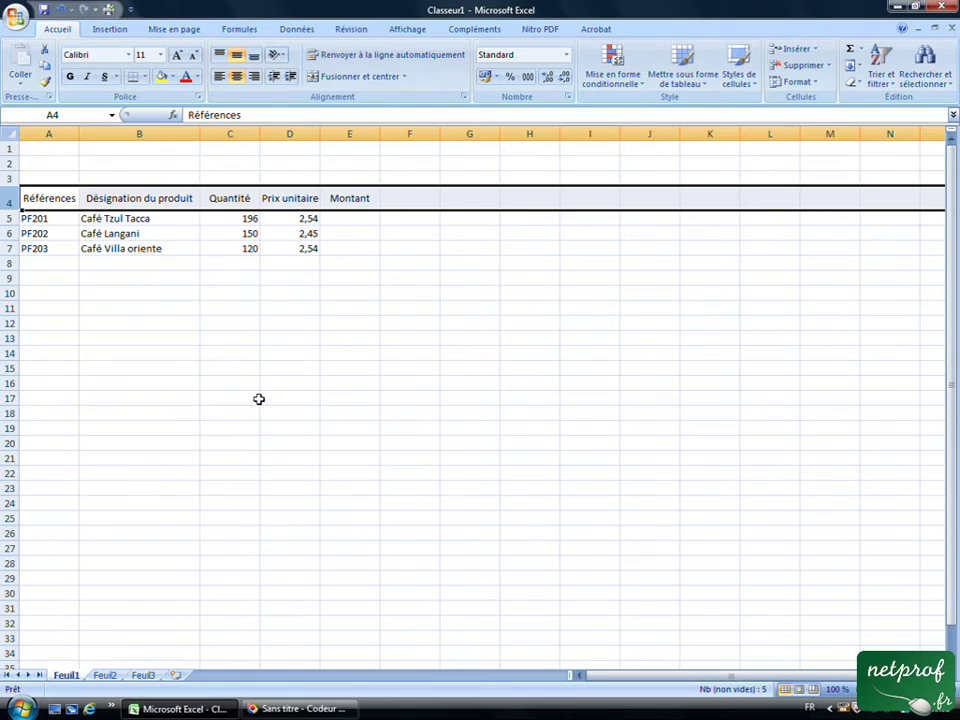
{"action": "left_click", "coordinate": [163, 323]}
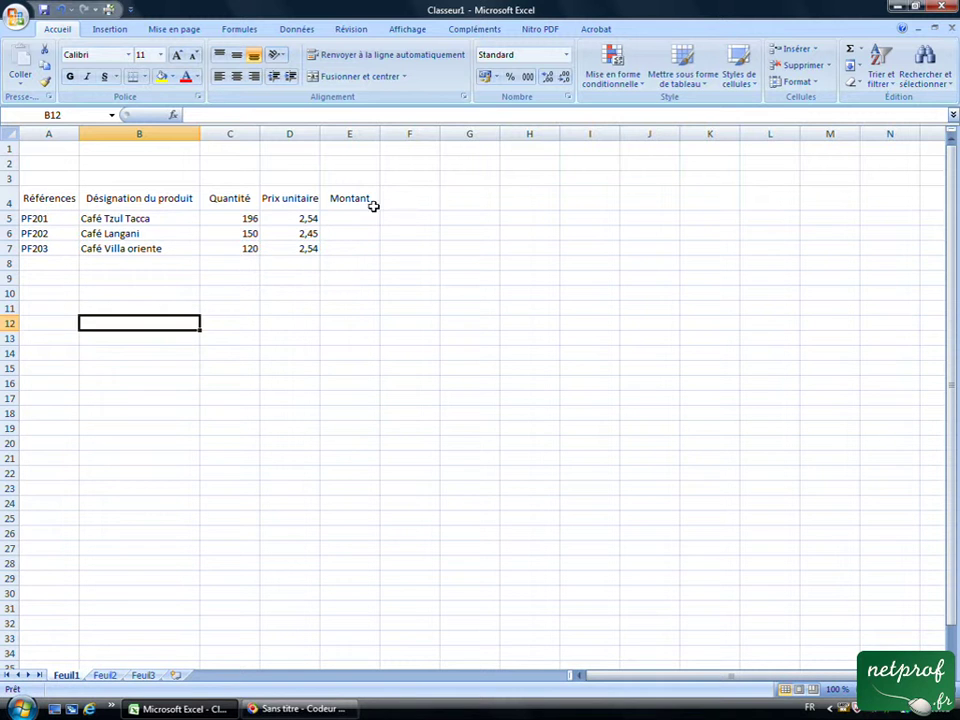
Format headers A4:E4 in 12-point bold
{"action": "left_click_drag", "start_coordinate": [53, 199], "coordinate": [355, 205]}
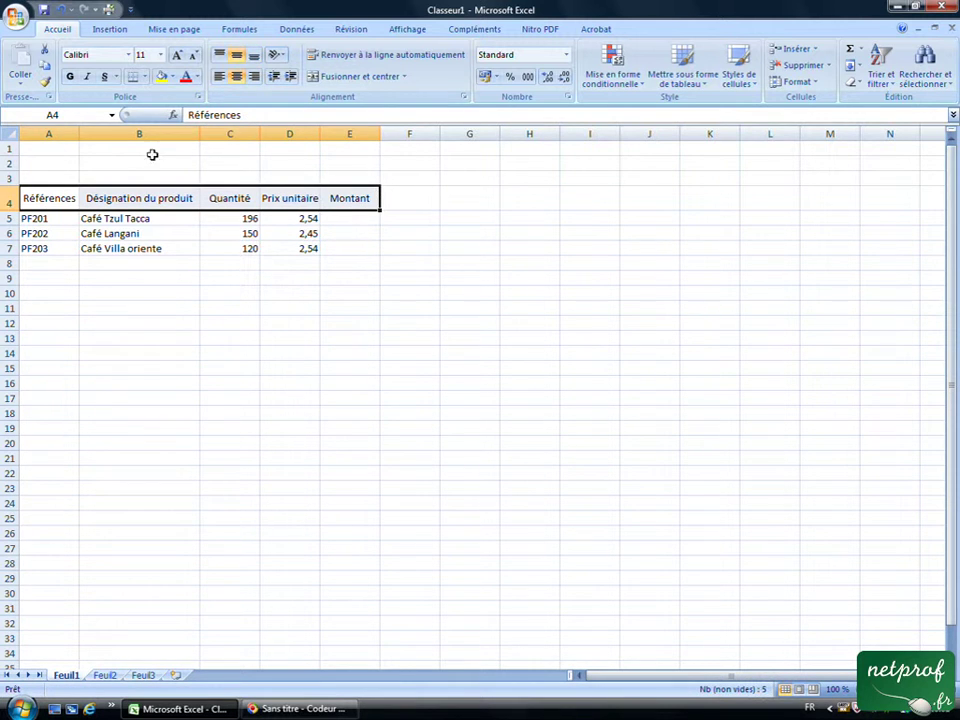
{"action": "left_click", "coordinate": [161, 56]}
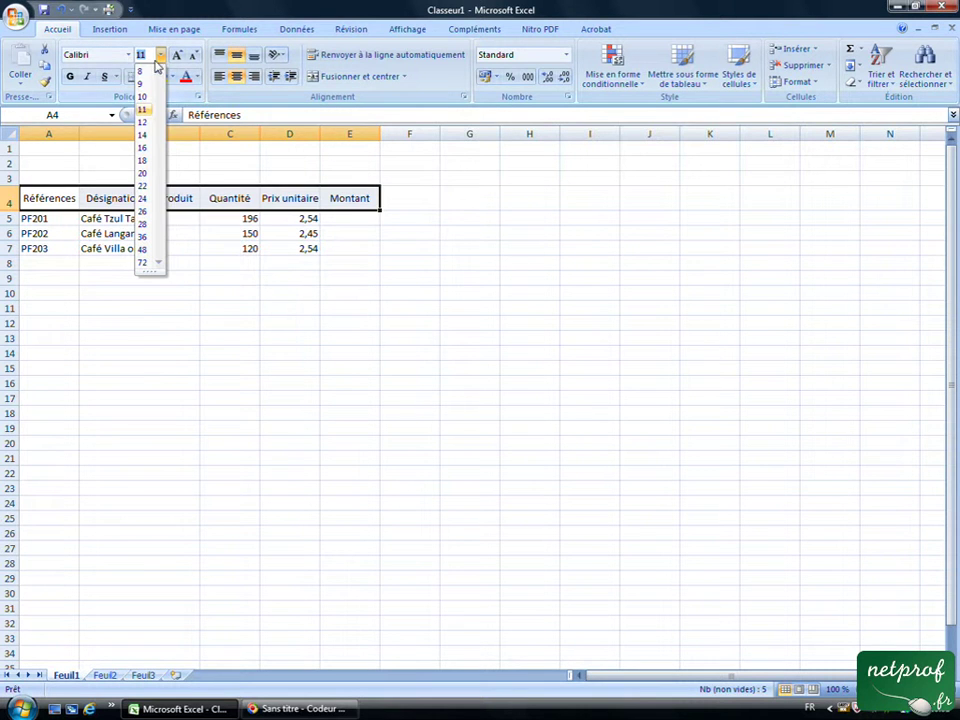
{"action": "left_click", "coordinate": [143, 122]}
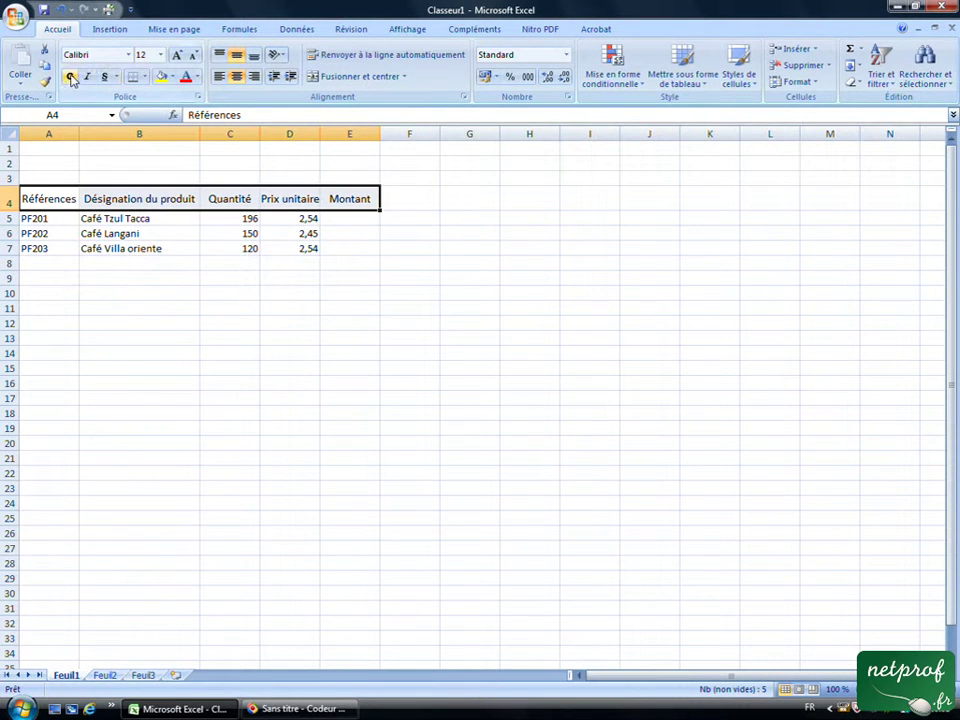
{"action": "left_click", "coordinate": [70, 76]}
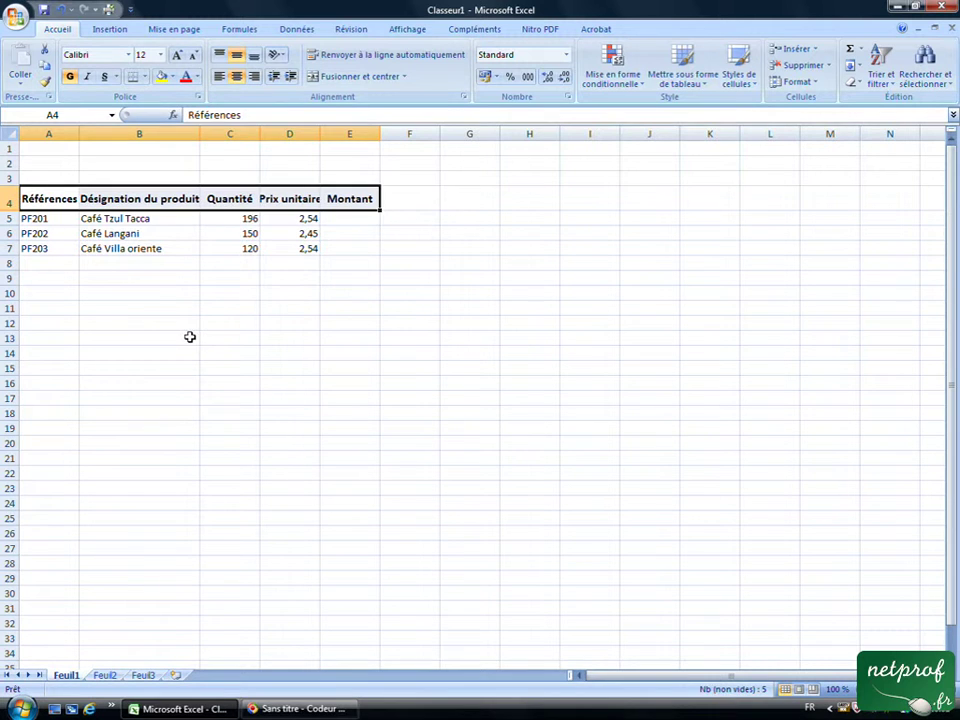
{"action": "left_click", "coordinate": [189, 337]}
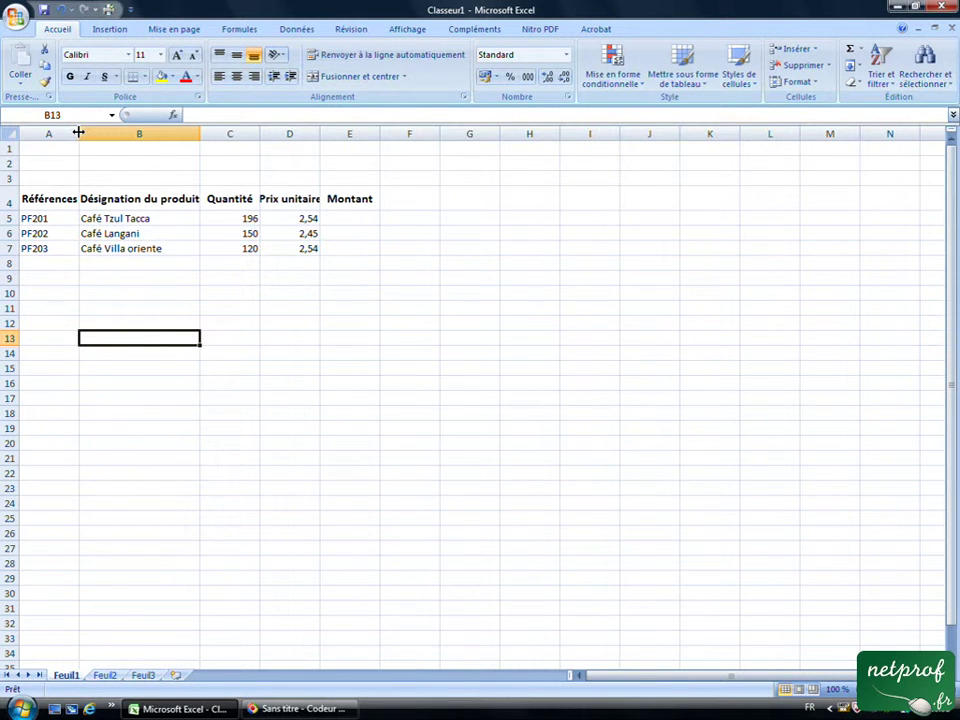
Widen columns A, B and D so Références, Désignation du produit and Prix unitaire fit
{"action": "left_click_drag", "start_coordinate": [78, 132], "coordinate": [78, 132]}
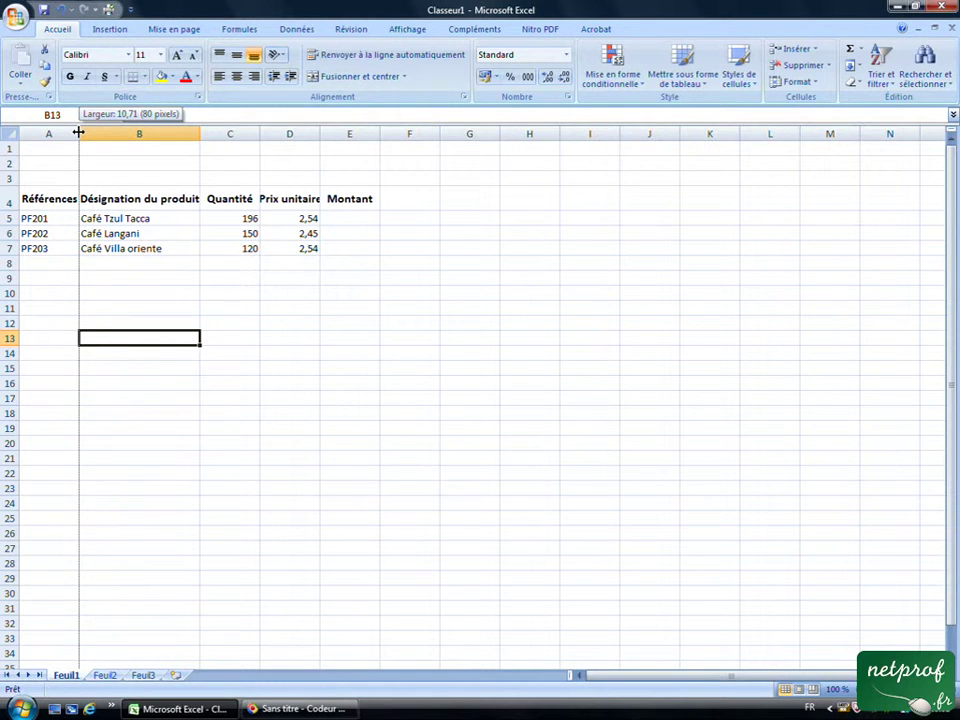
{"action": "left_click_drag", "start_coordinate": [78, 132], "coordinate": [87, 132]}
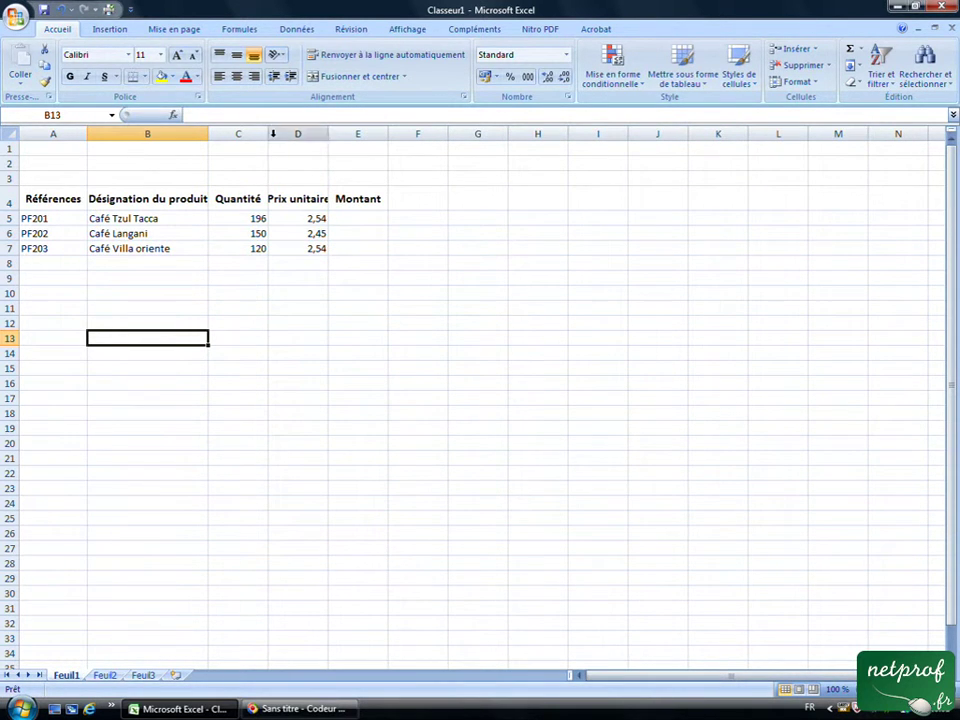
{"action": "left_click_drag", "start_coordinate": [327, 134], "coordinate": [339, 134]}
{"action": "left_click_drag", "start_coordinate": [210, 131], "coordinate": [216, 131]}
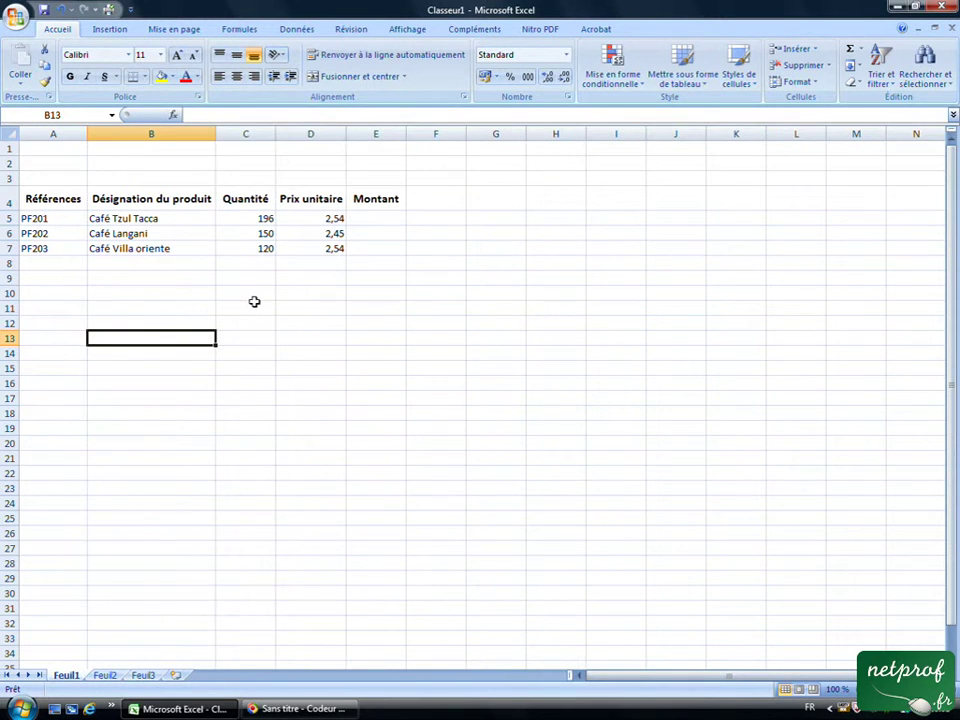
{"action": "left_click", "coordinate": [64, 281]}
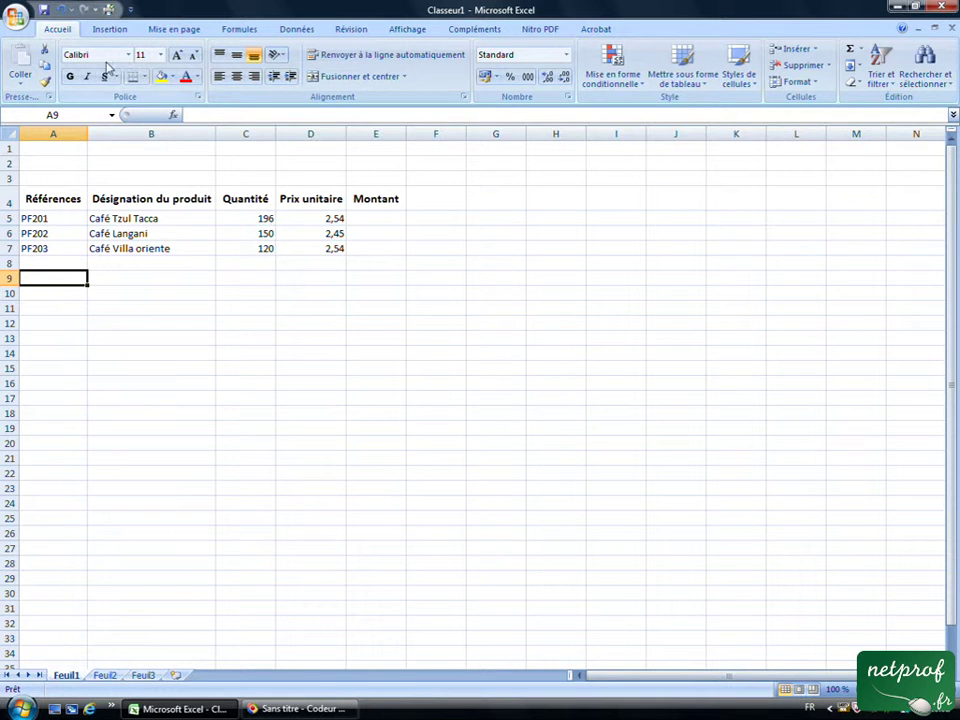
{"action": "left_click", "coordinate": [16, 17]}
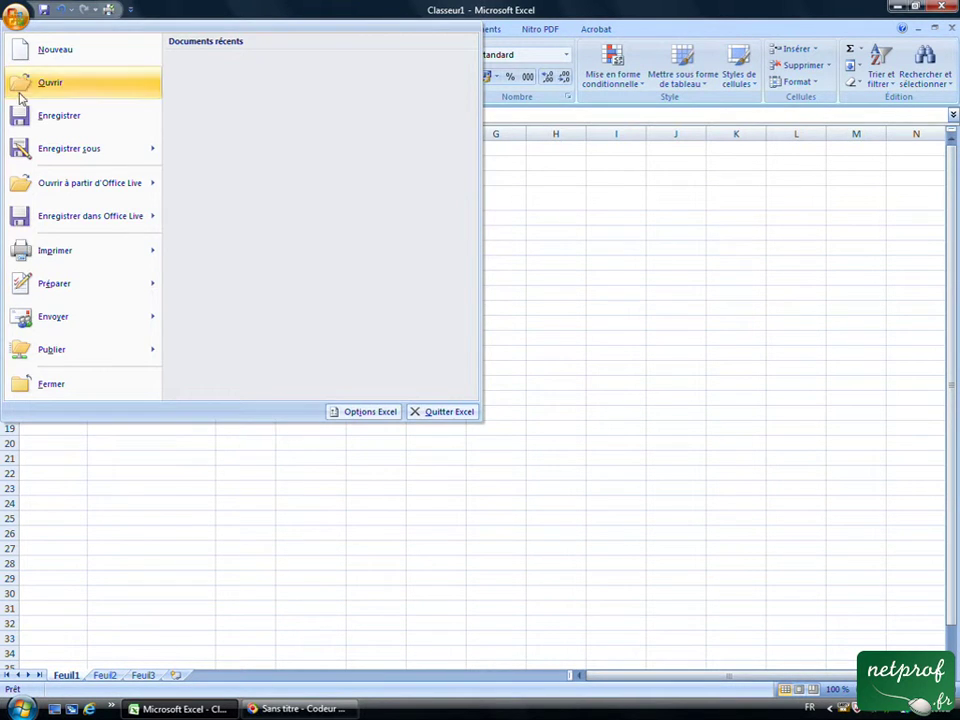
{"action": "mouse_move", "coordinate": [80, 250]}
{"action": "left_click", "coordinate": [282, 155]}
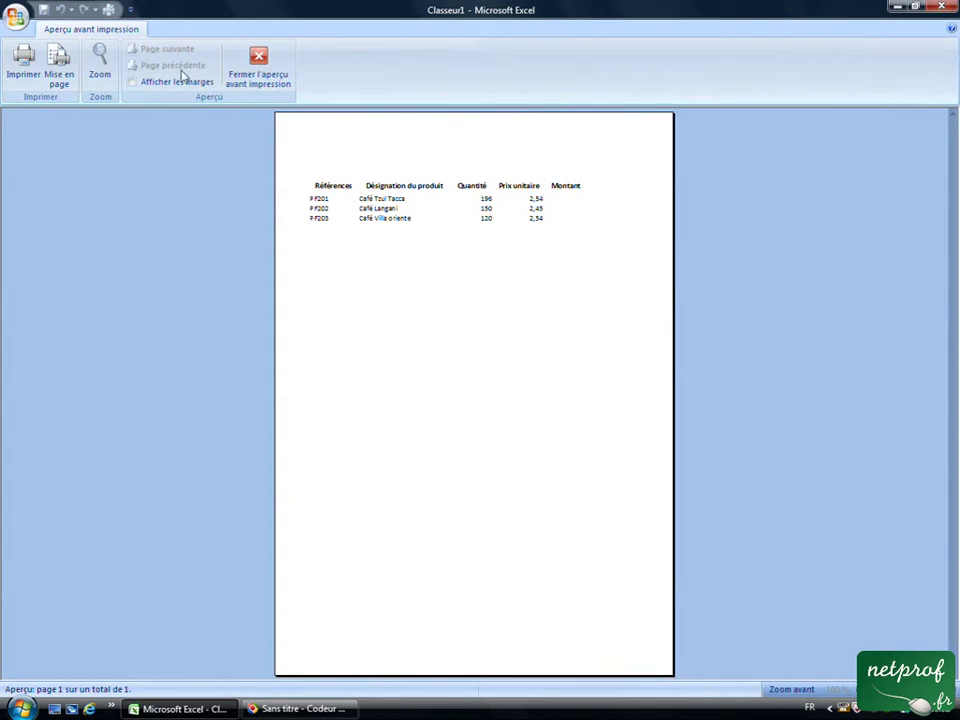
{"action": "left_click", "coordinate": [258, 65]}
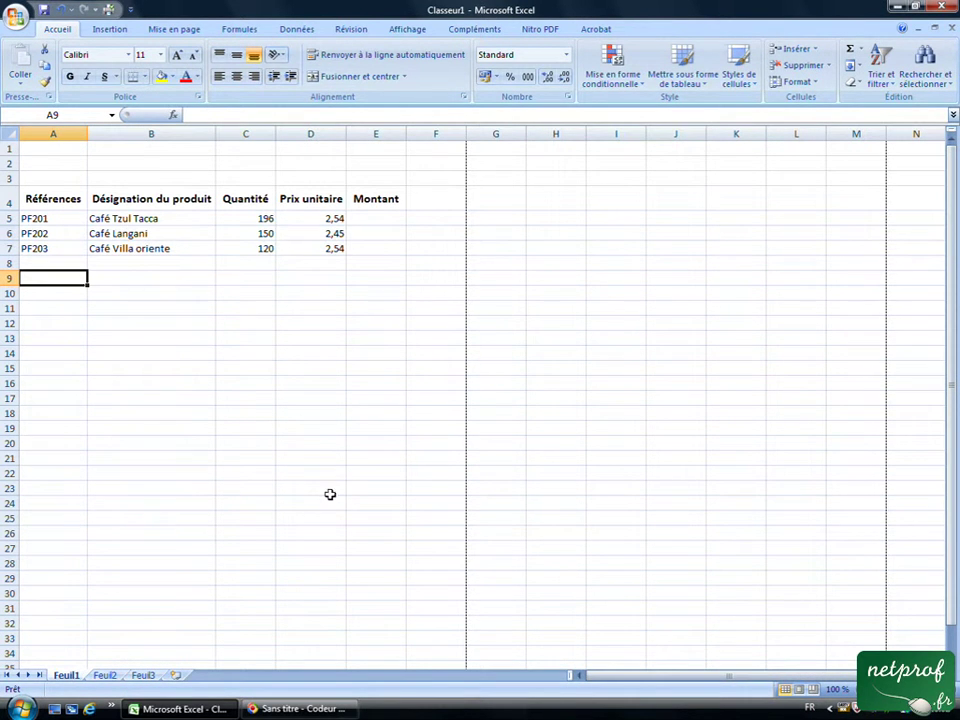
{"action": "scroll", "coordinate": [896, 430], "scroll_direction": "down", "scroll_amount": 1}
{"action": "scroll", "coordinate": [445, 586], "scroll_direction": "down", "scroll_amount": 4}
{"action": "scroll", "coordinate": [445, 586], "scroll_direction": "down", "scroll_amount": 1}
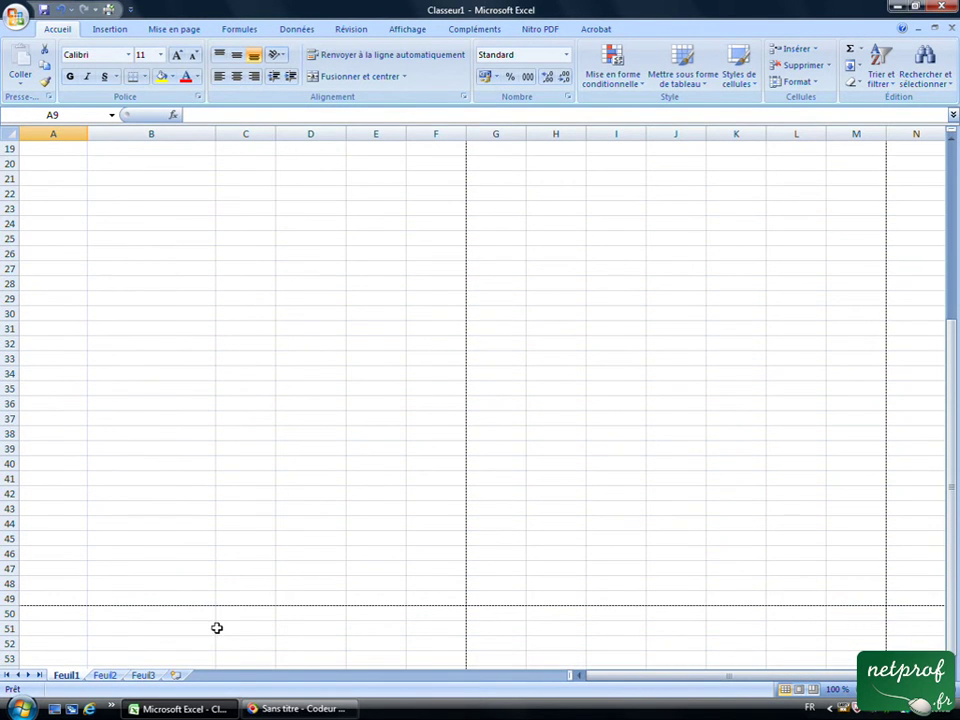
{"action": "scroll", "coordinate": [306, 491], "scroll_direction": "up", "scroll_amount": 5}
{"action": "scroll", "coordinate": [306, 491], "scroll_direction": "up", "scroll_amount": 1}
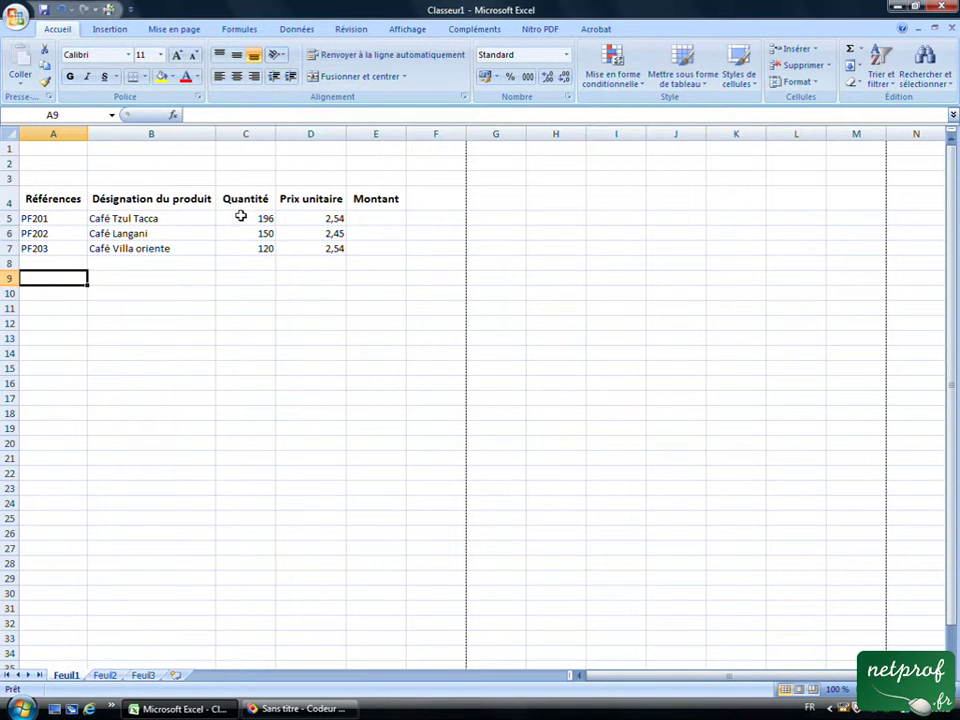
Centre the quantities in C5:C7 and the unit prices in D5:D7
{"action": "left_click_drag", "start_coordinate": [241, 216], "coordinate": [242, 240]}
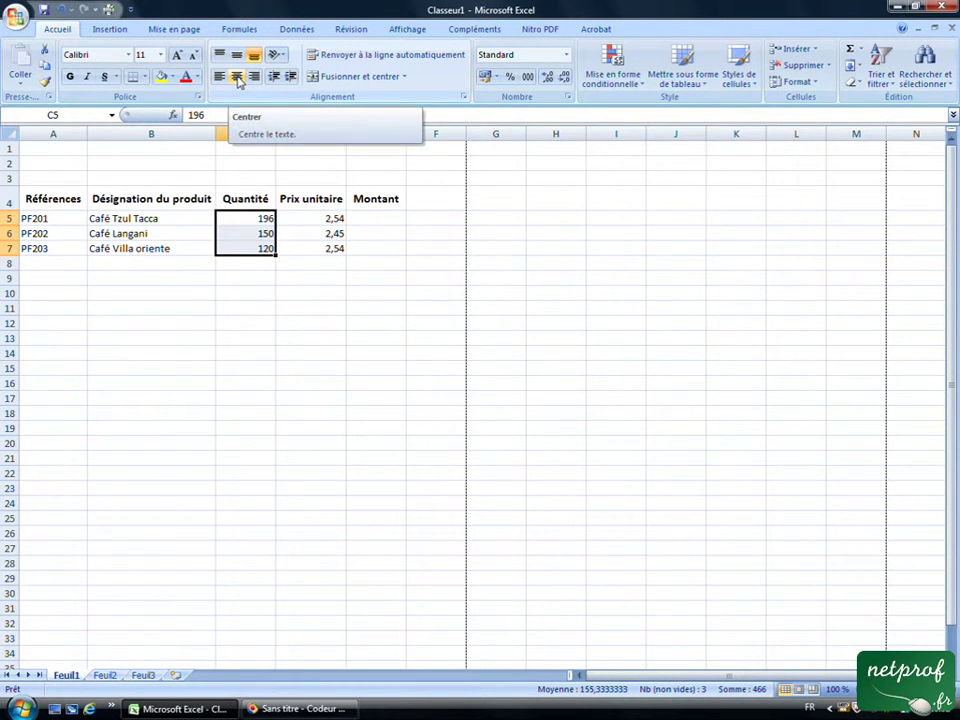
{"action": "left_click", "coordinate": [238, 78]}
{"action": "left_click_drag", "start_coordinate": [314, 220], "coordinate": [313, 247]}
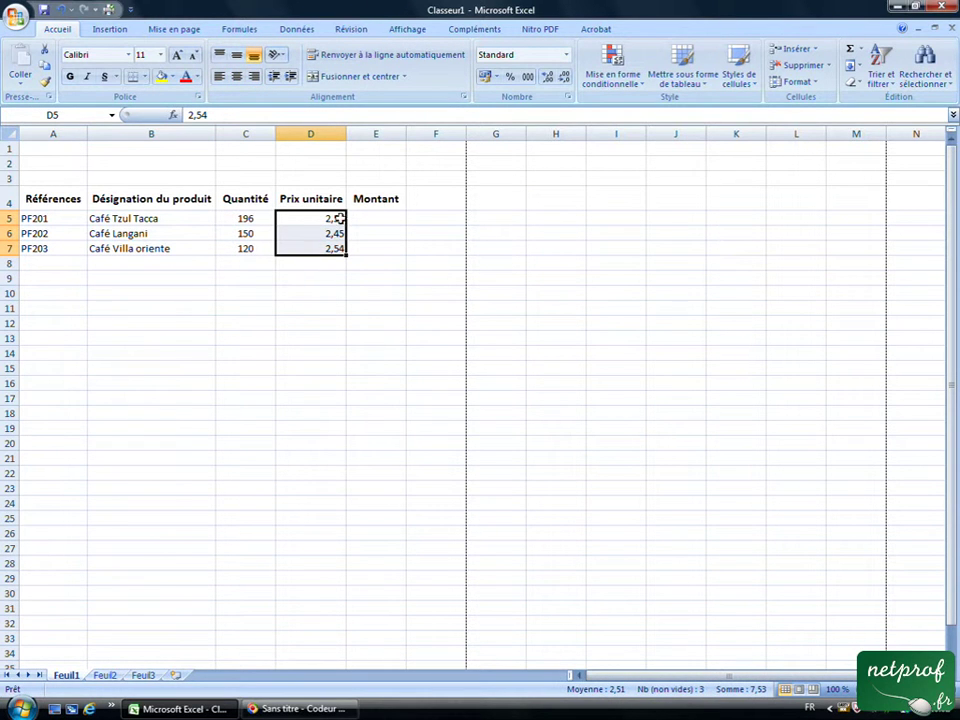
{"action": "left_click", "coordinate": [237, 76]}
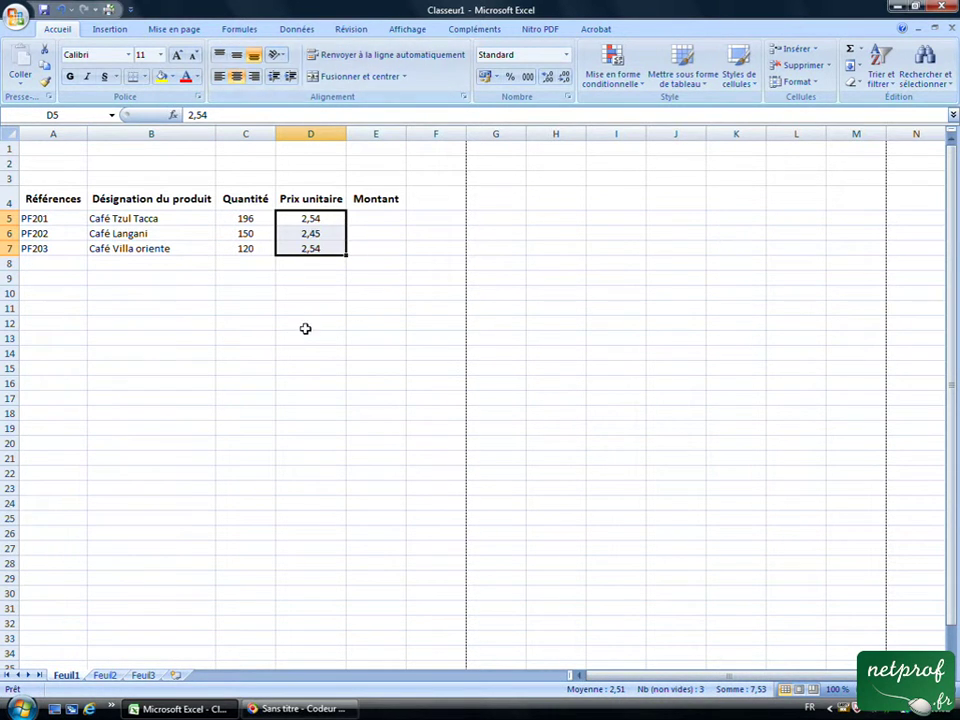
{"action": "left_click", "coordinate": [375, 218]}
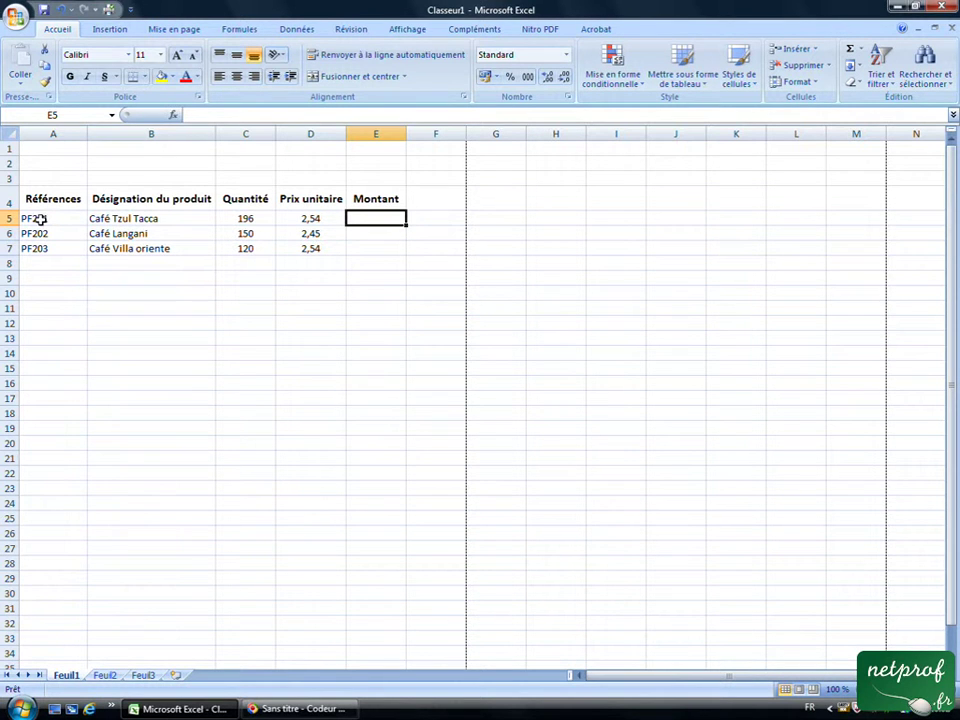
{"action": "left_click_drag", "start_coordinate": [47, 199], "coordinate": [371, 197]}
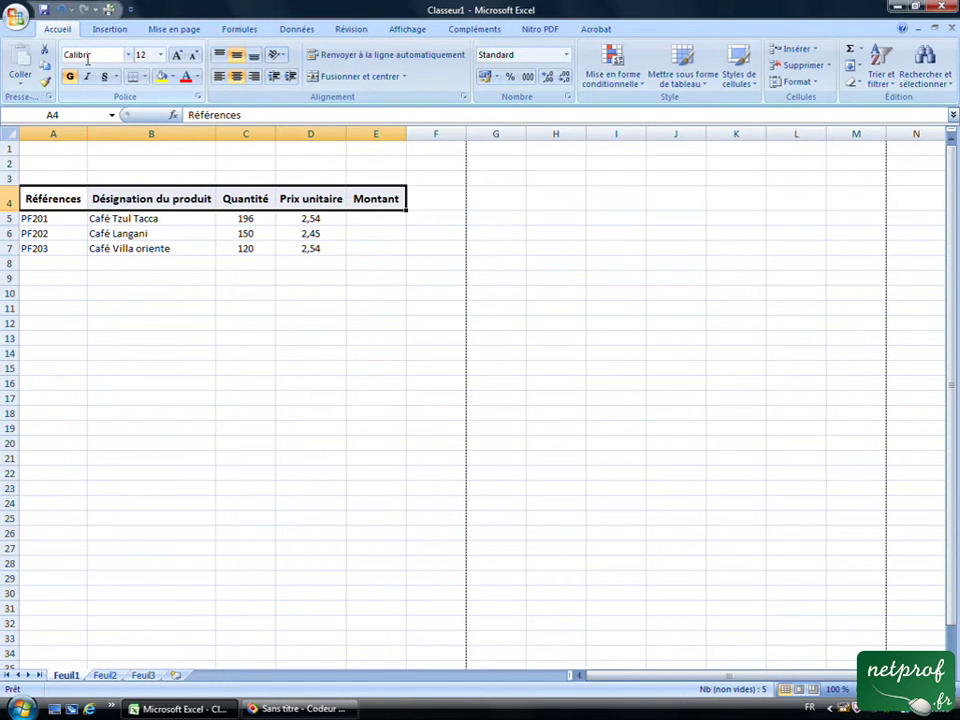
{"action": "left_click", "coordinate": [128, 54]}
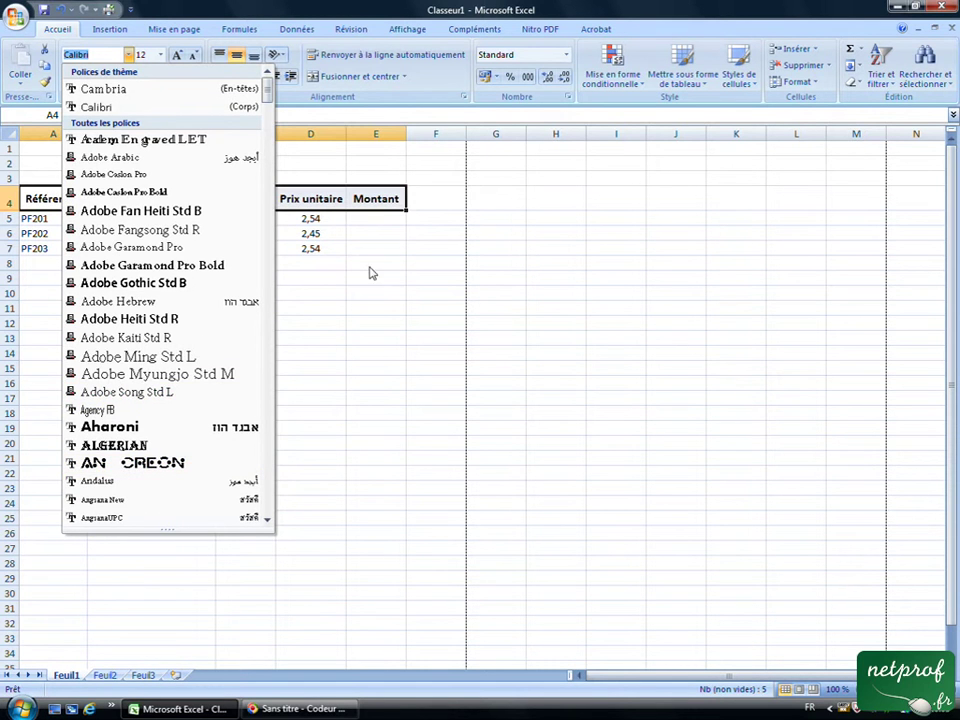
{"action": "left_click", "coordinate": [358, 228]}
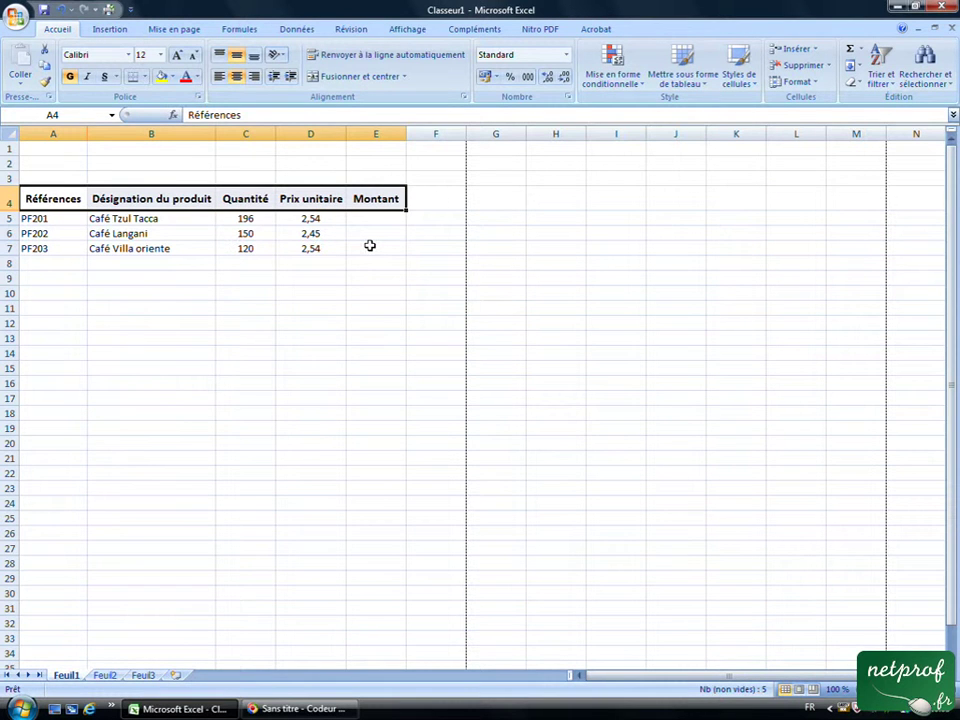
{"action": "left_click", "coordinate": [326, 280]}
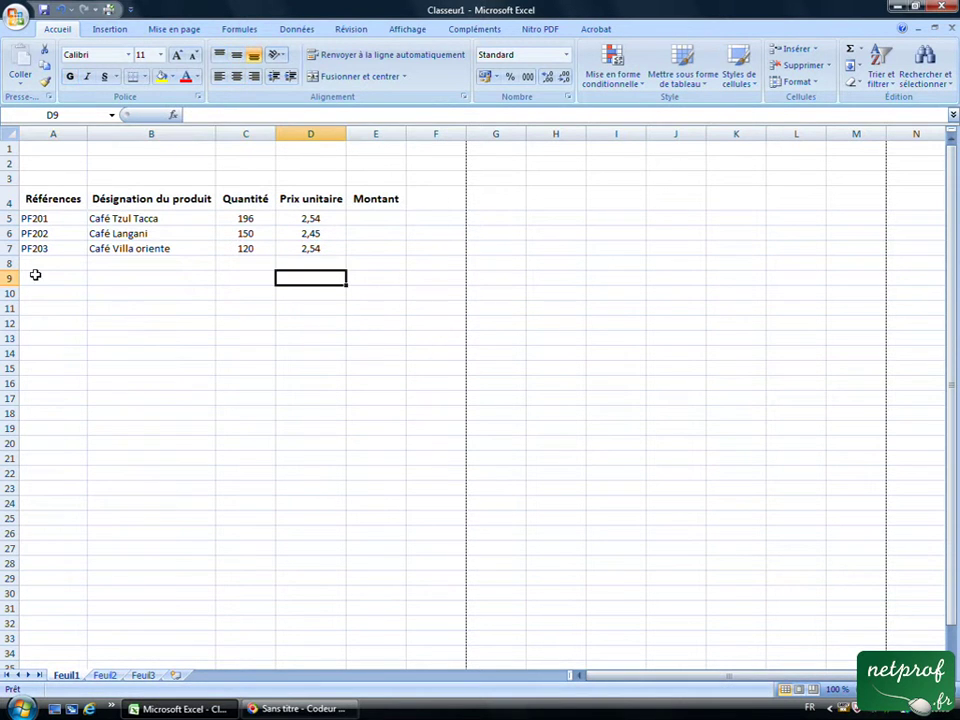
{"action": "left_click", "coordinate": [367, 220]}
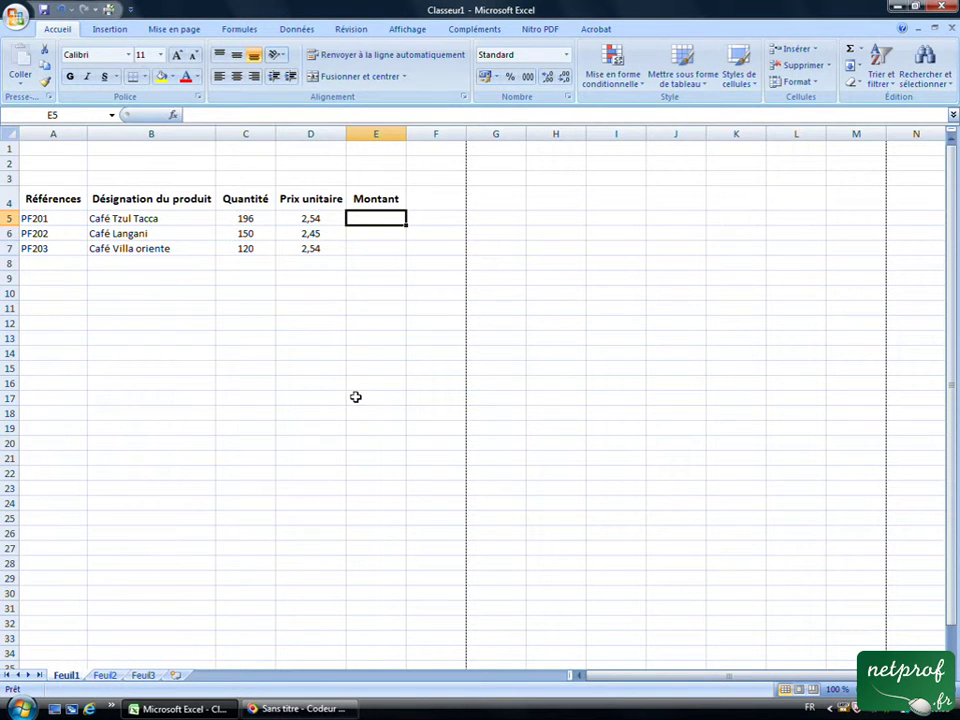
Enter =C5*D5 in E5 so Café Tzul Tacca's Montant shows 497,84
{"action": "type", "text": "="}
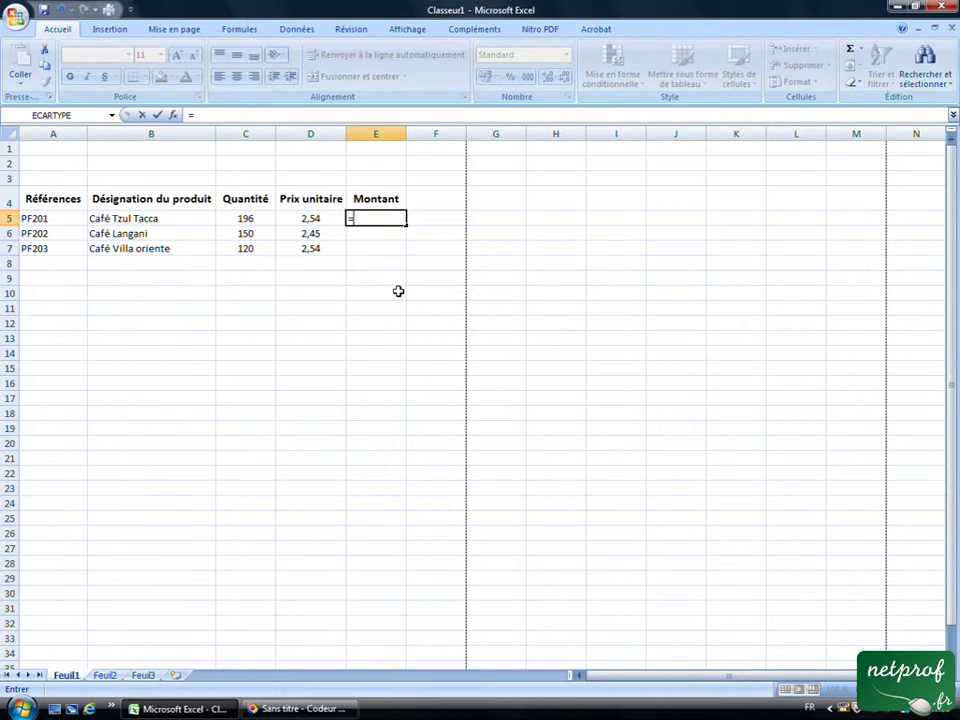
{"action": "left_click", "coordinate": [250, 219]}
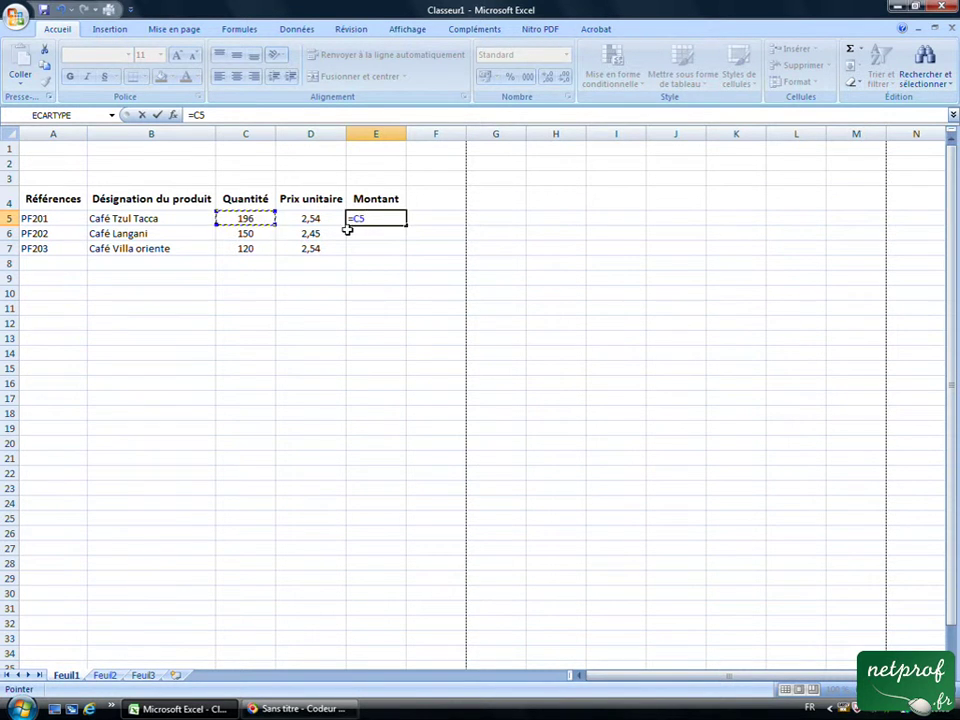
{"action": "type", "text": "*"}
{"action": "left_click", "coordinate": [314, 218]}
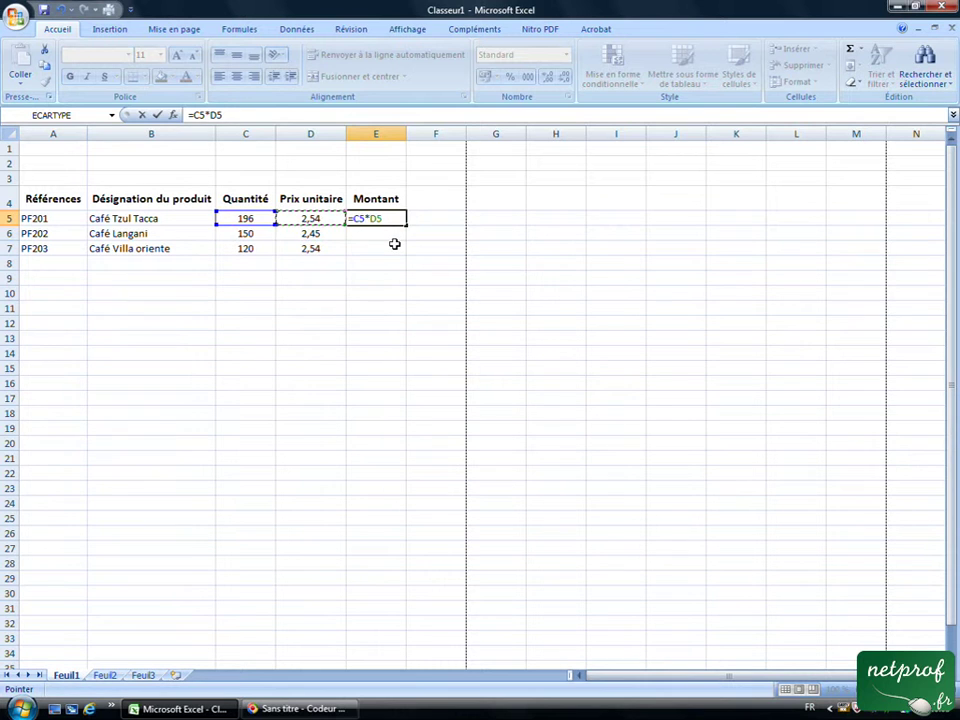
{"action": "key", "text": "Return"}
{"action": "left_click", "coordinate": [381, 218]}
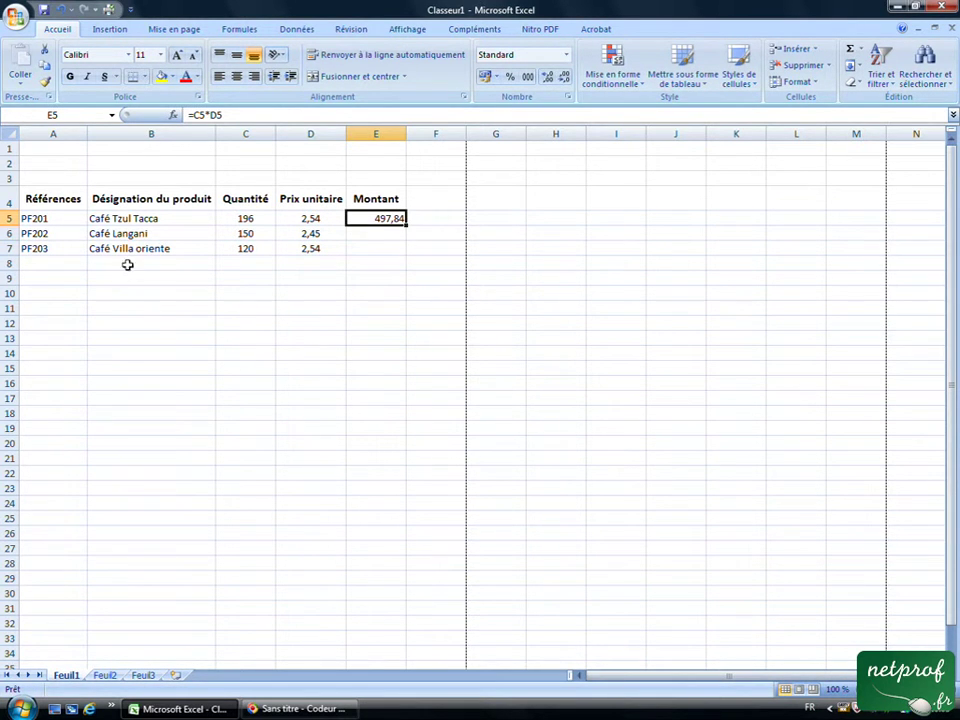
Fill the E5 formula down to E6:E7, giving 367,5 and 304,8
{"action": "left_click", "coordinate": [366, 235]}
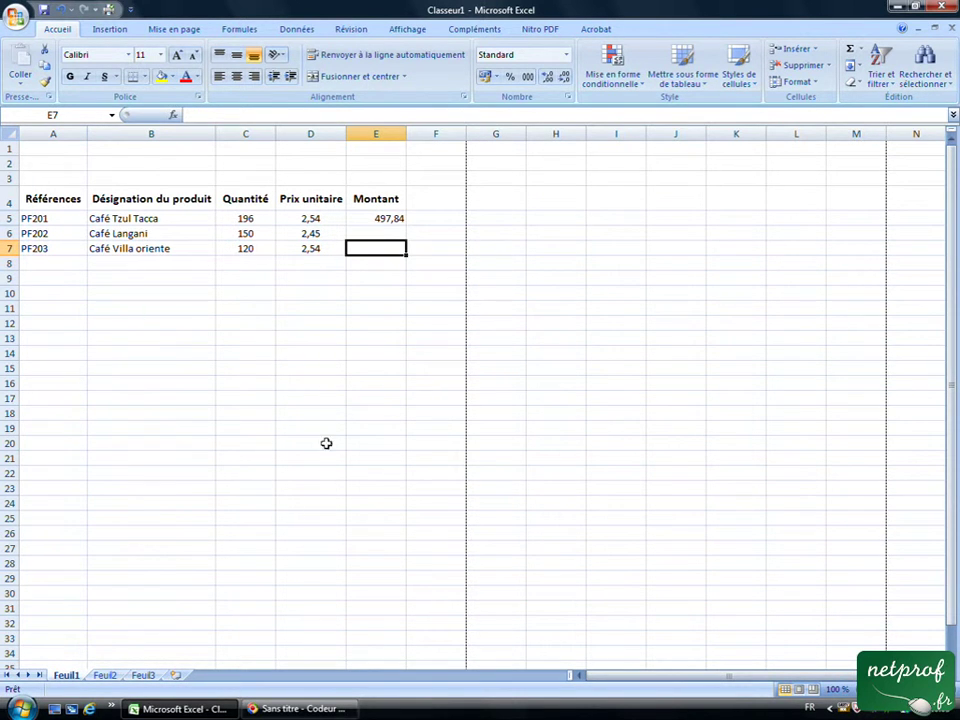
{"action": "left_click", "coordinate": [369, 218]}
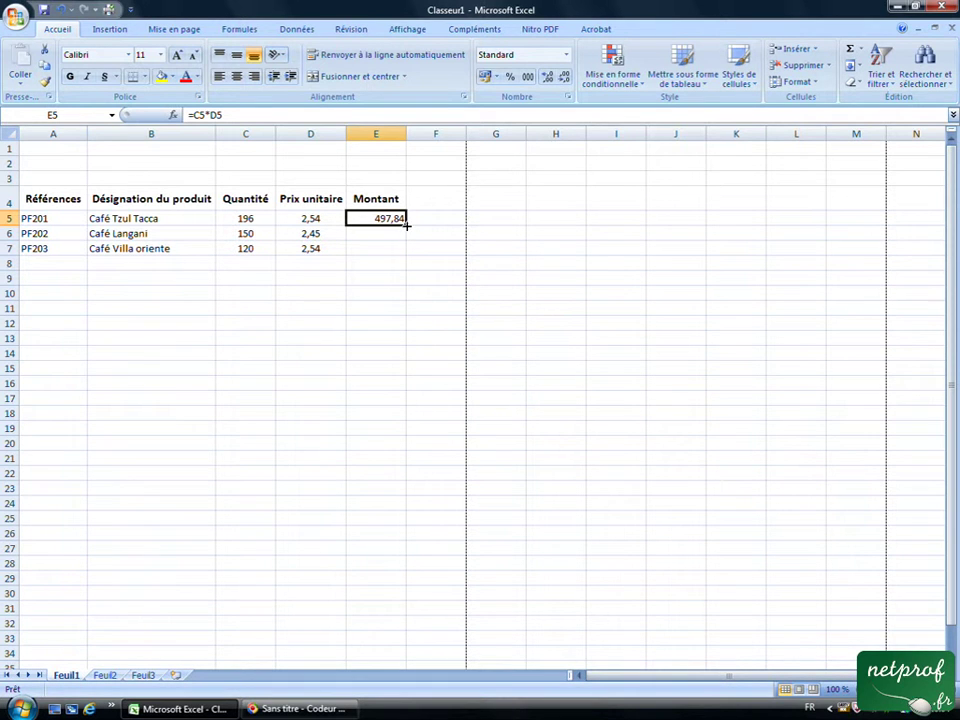
{"action": "left_click_drag", "start_coordinate": [406, 226], "coordinate": [407, 254]}
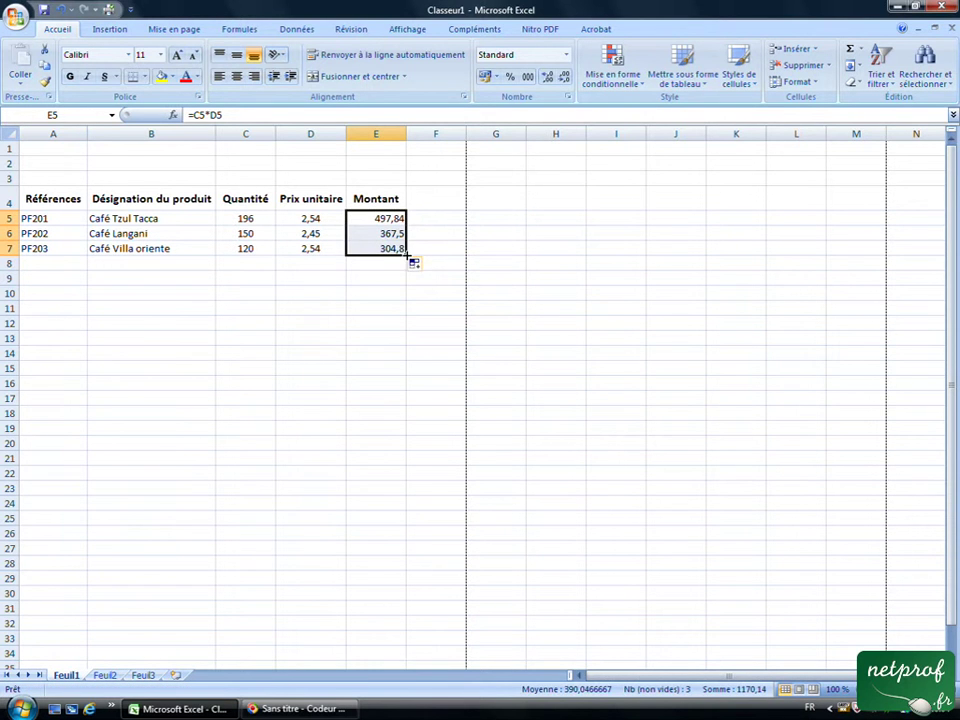
{"action": "left_click", "coordinate": [368, 278]}
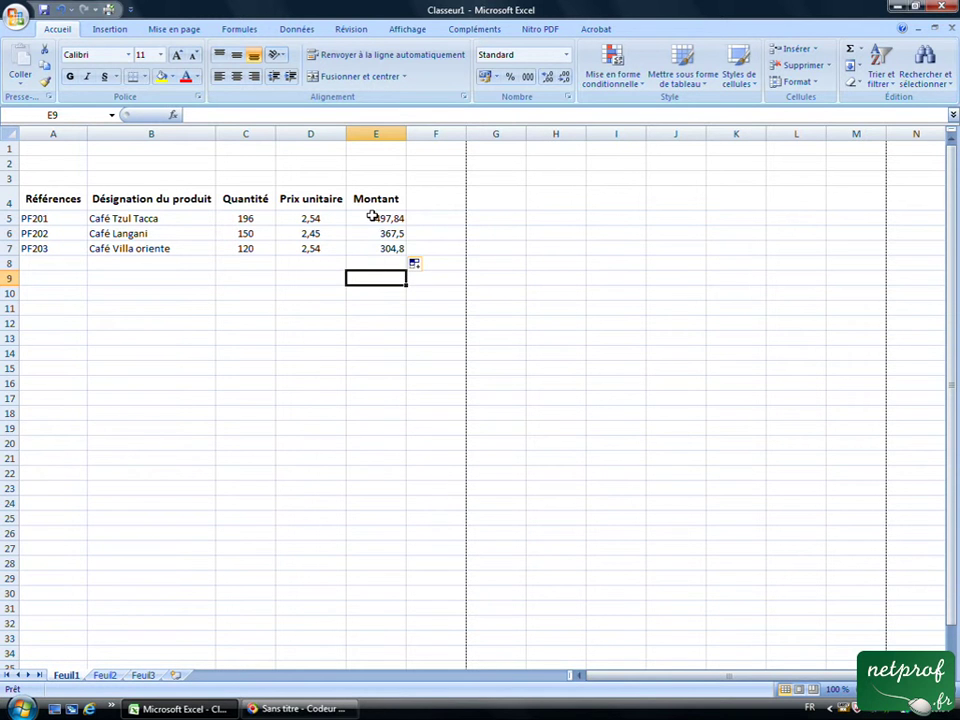
Give E5:E7 the Comptabilité format, trying added and removed decimal places before settling on two
{"action": "left_click_drag", "start_coordinate": [372, 216], "coordinate": [371, 246]}
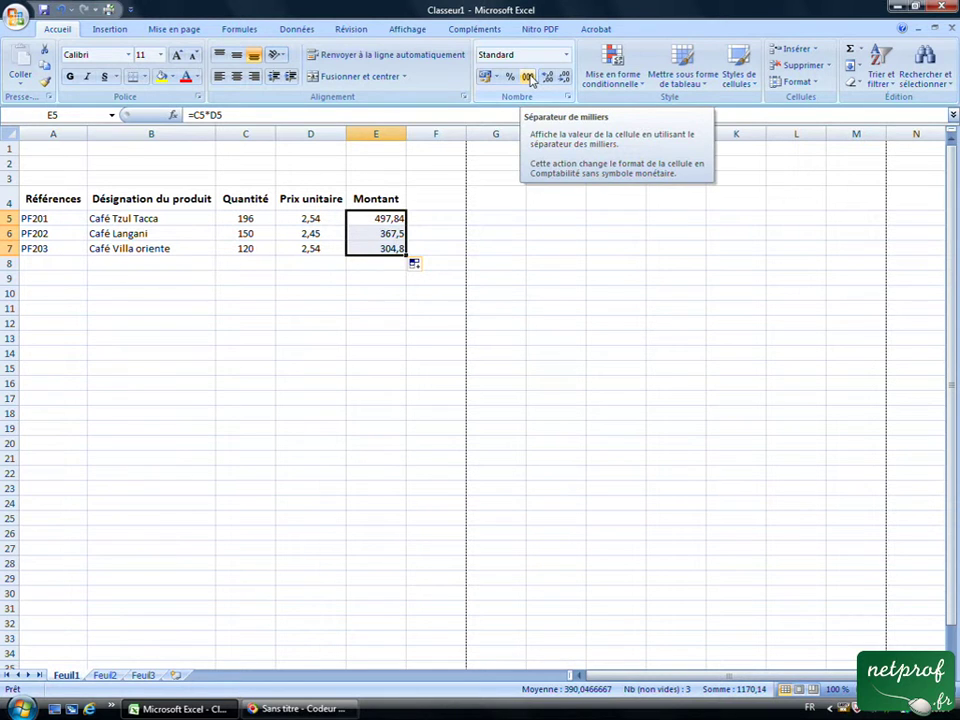
{"action": "left_click", "coordinate": [531, 79]}
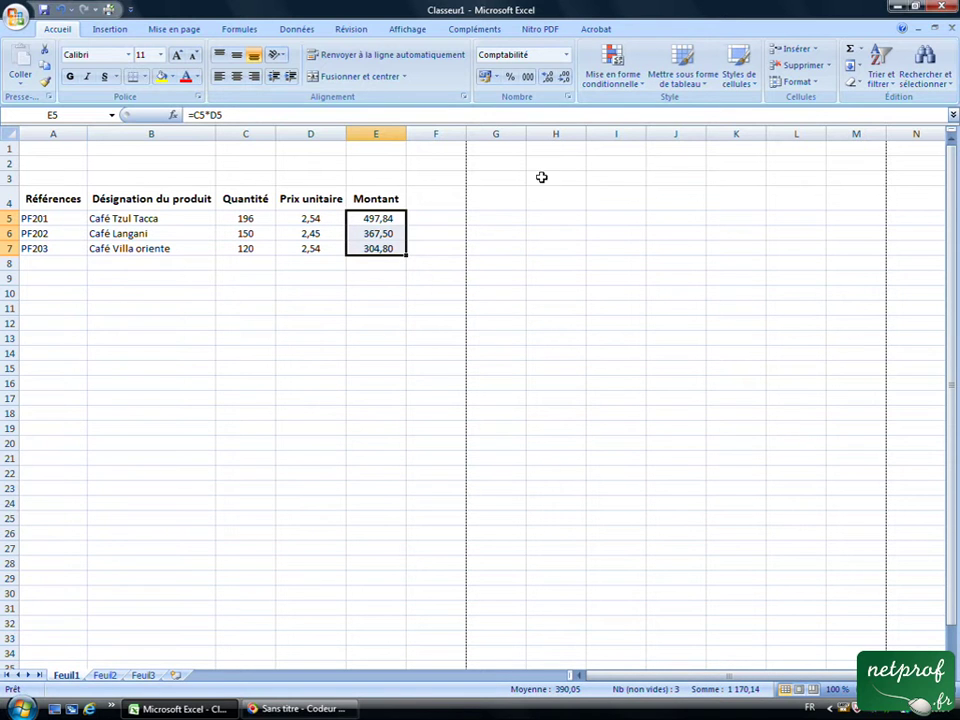
{"action": "left_click", "coordinate": [547, 77]}
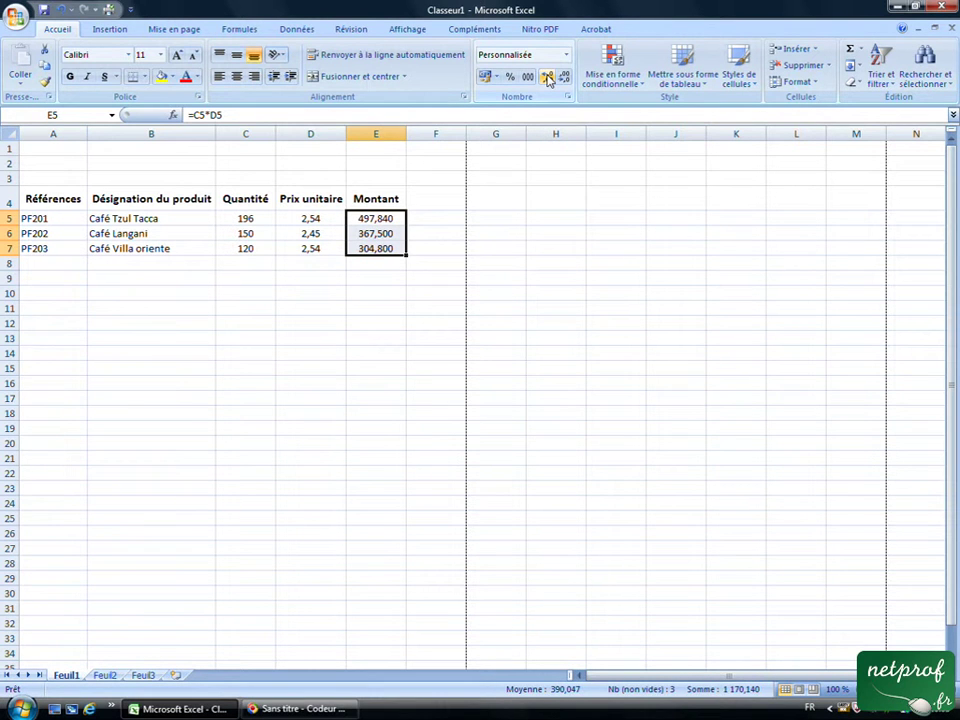
{"action": "left_click", "coordinate": [547, 77]}
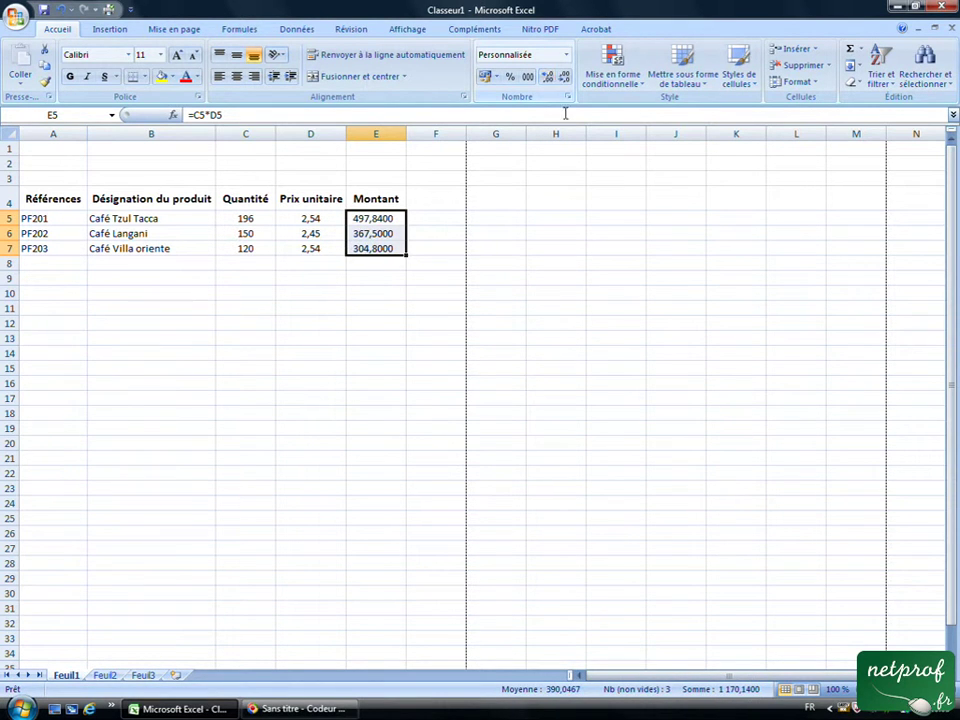
{"action": "left_click", "coordinate": [565, 77]}
{"action": "left_click", "coordinate": [565, 77]}
{"action": "left_click", "coordinate": [565, 77]}
{"action": "left_click", "coordinate": [565, 77]}
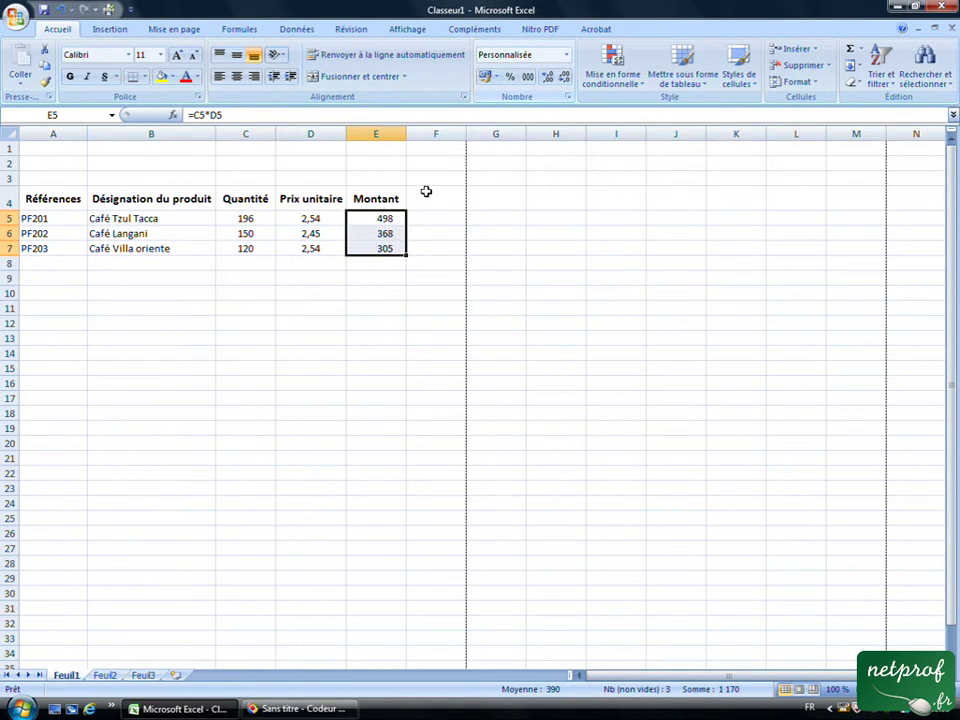
{"action": "left_click", "coordinate": [547, 77]}
{"action": "left_click", "coordinate": [527, 77]}
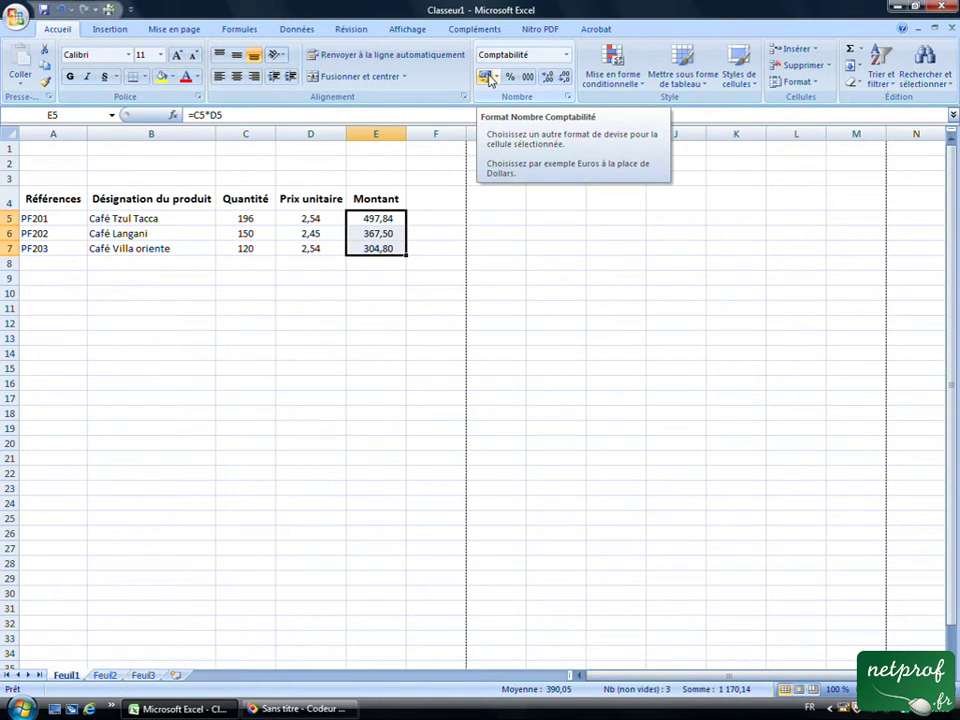
Switch the amounts to € Français (France), reading 497,84 €, 367,50 € and 304,80 €
{"action": "left_click", "coordinate": [499, 78]}
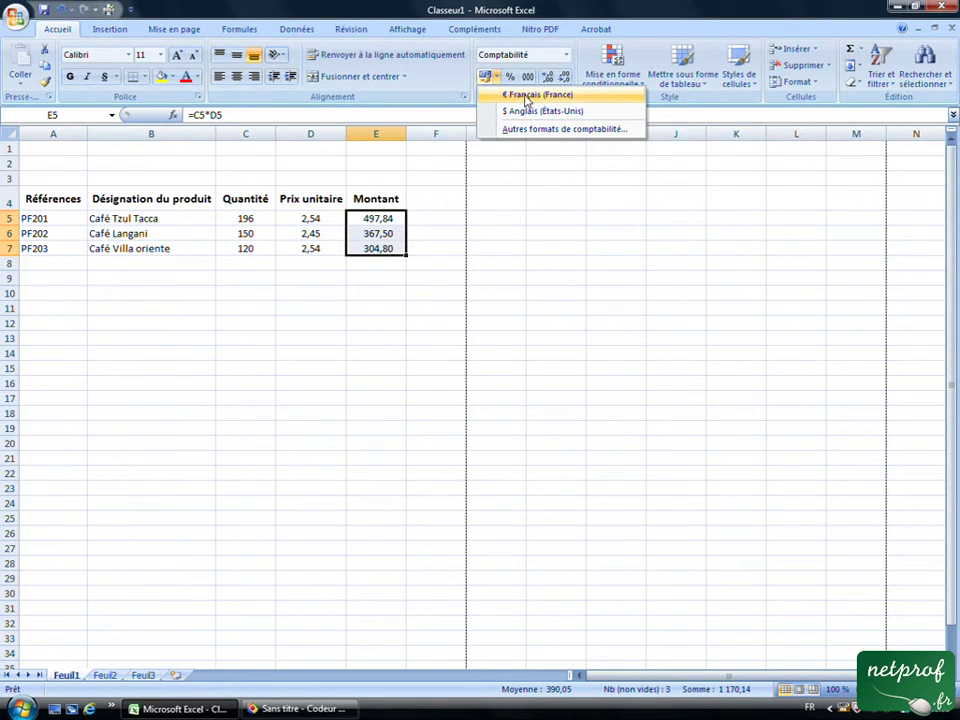
{"action": "left_click", "coordinate": [527, 95]}
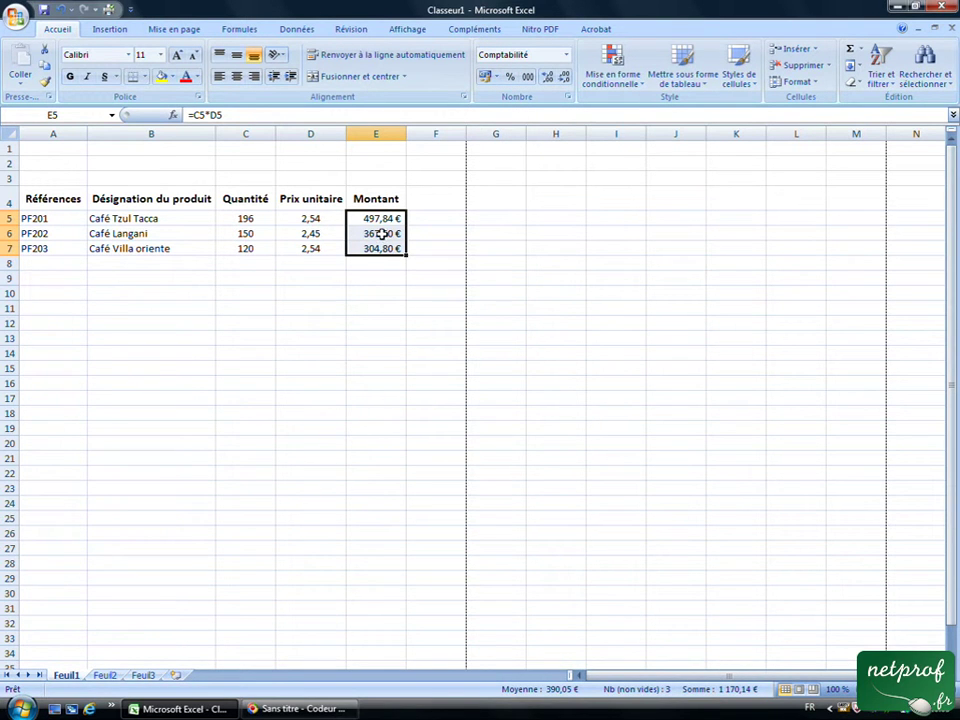
{"action": "left_click", "coordinate": [250, 310]}
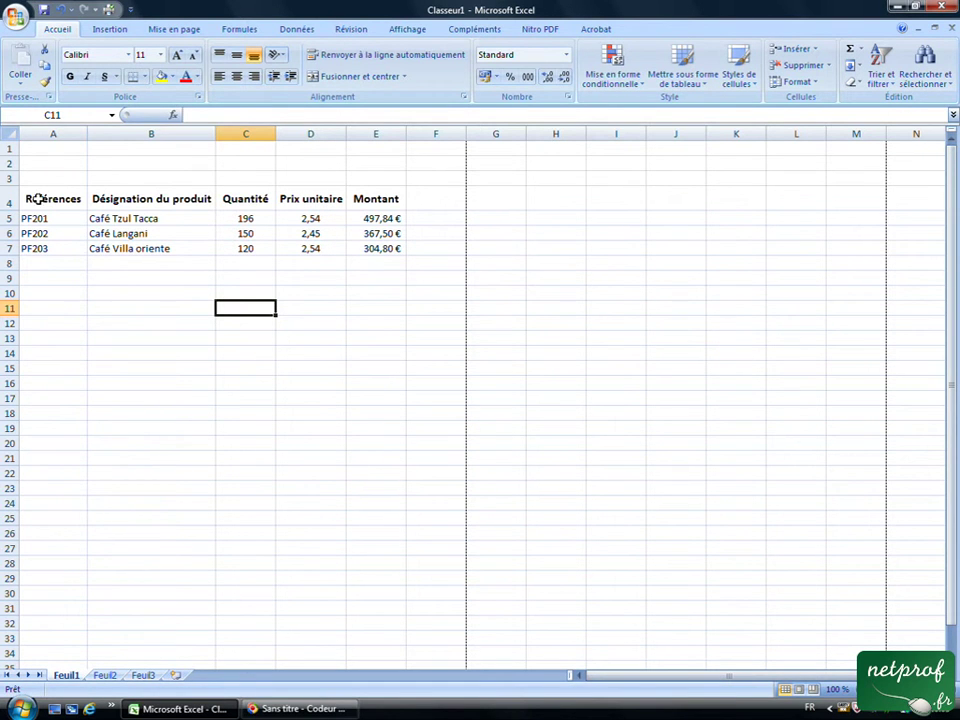
Add inside and outline borders to the table A4:E7 via Format de cellule
{"action": "mouse_move", "coordinate": [37, 199]}
{"action": "left_mouse_down"}
{"action": "mouse_move", "coordinate": [311, 195]}
{"action": "mouse_move", "coordinate": [358, 248]}
{"action": "left_mouse_up"}
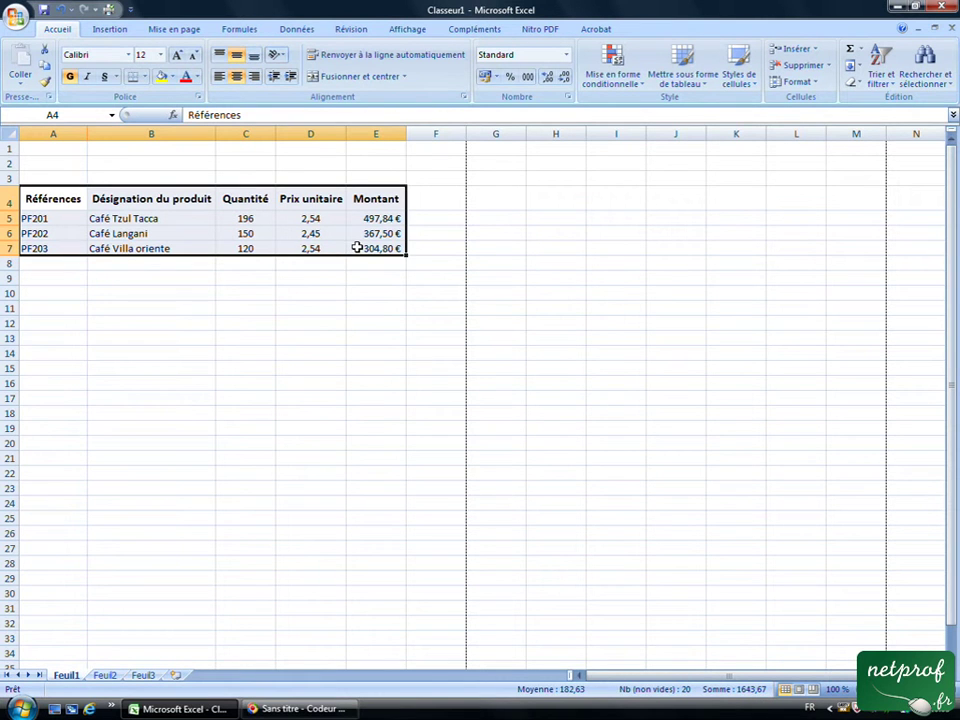
{"action": "right_click", "coordinate": [322, 218]}
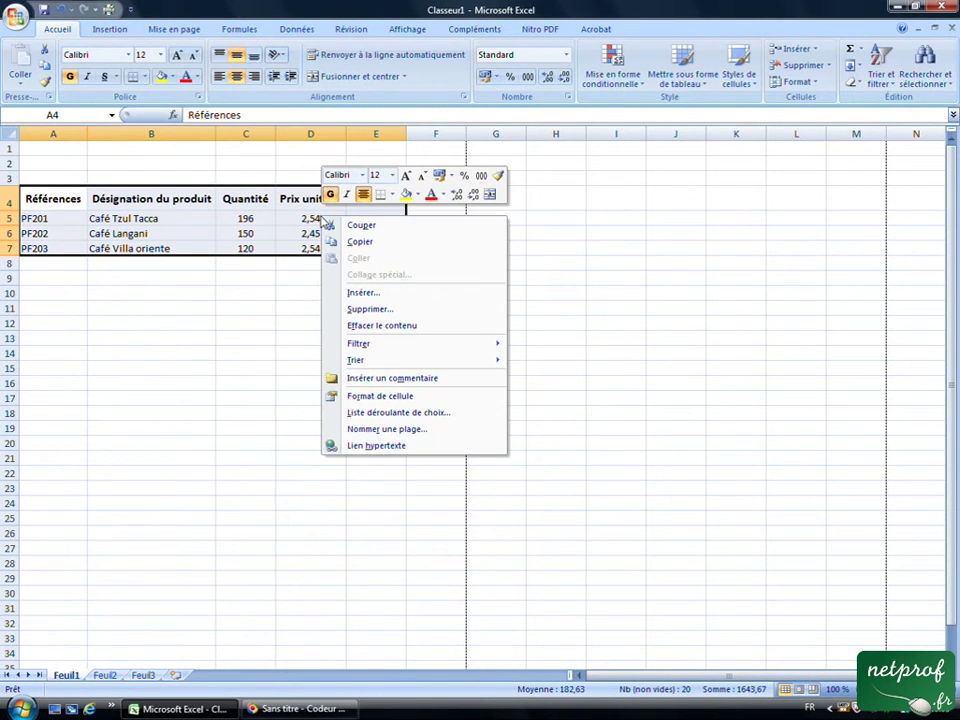
{"action": "left_click", "coordinate": [433, 396]}
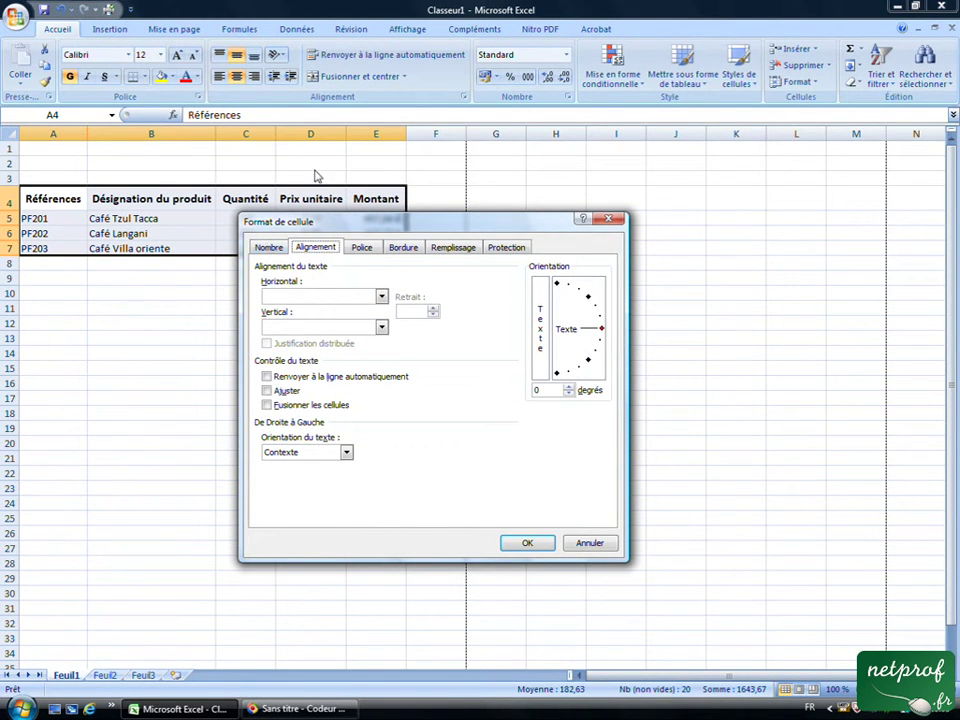
{"action": "left_click_drag", "start_coordinate": [351, 224], "coordinate": [369, 292]}
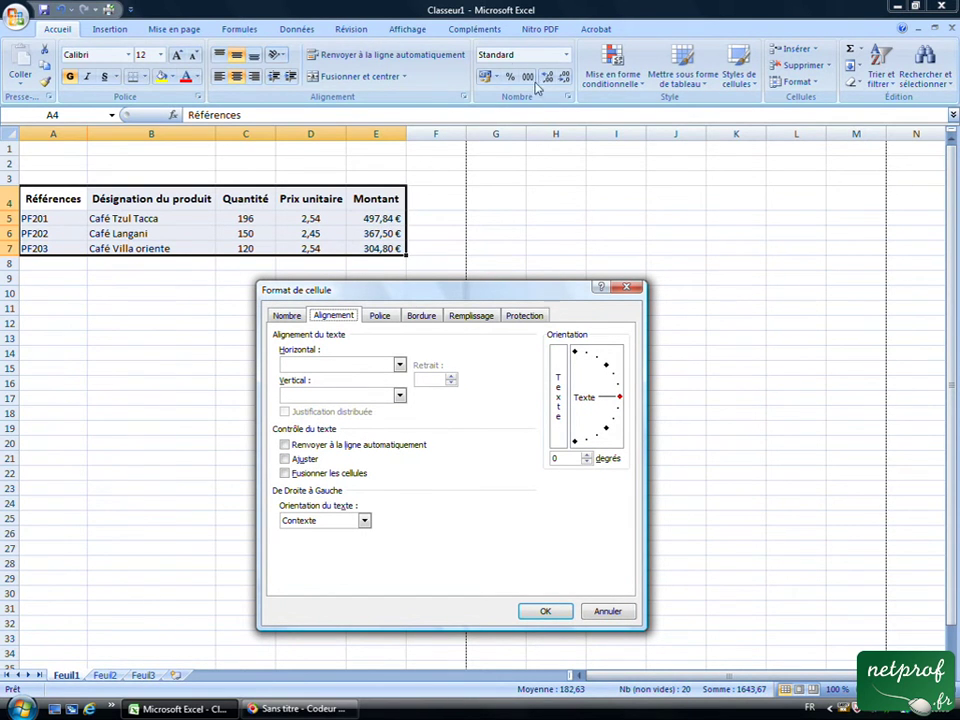
{"action": "left_click", "coordinate": [286, 316]}
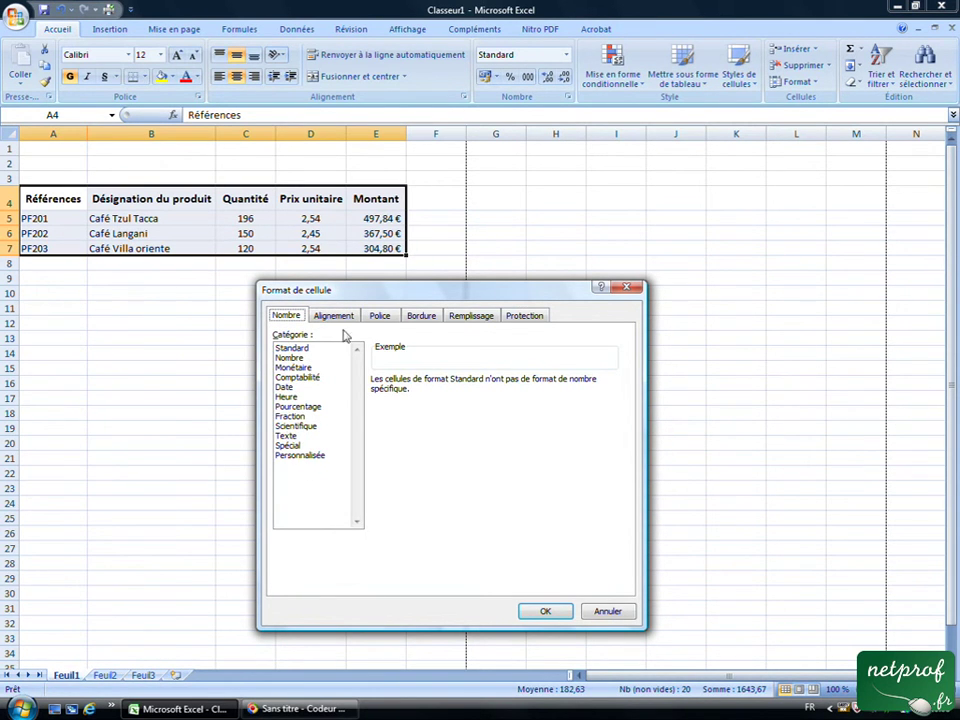
{"action": "left_click", "coordinate": [381, 318]}
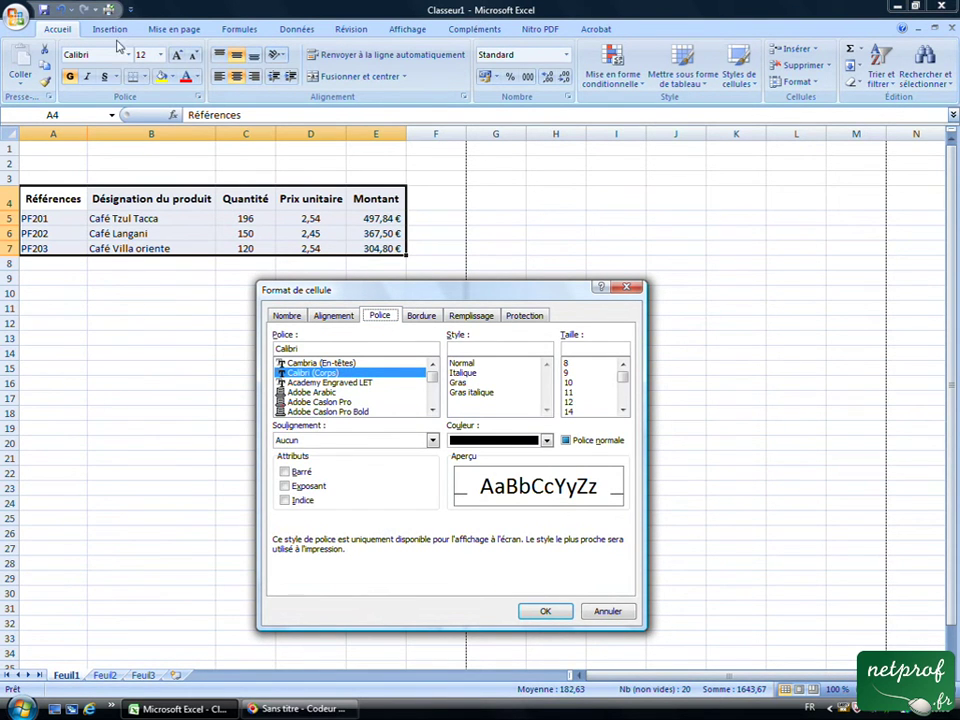
{"action": "left_click", "coordinate": [421, 316]}
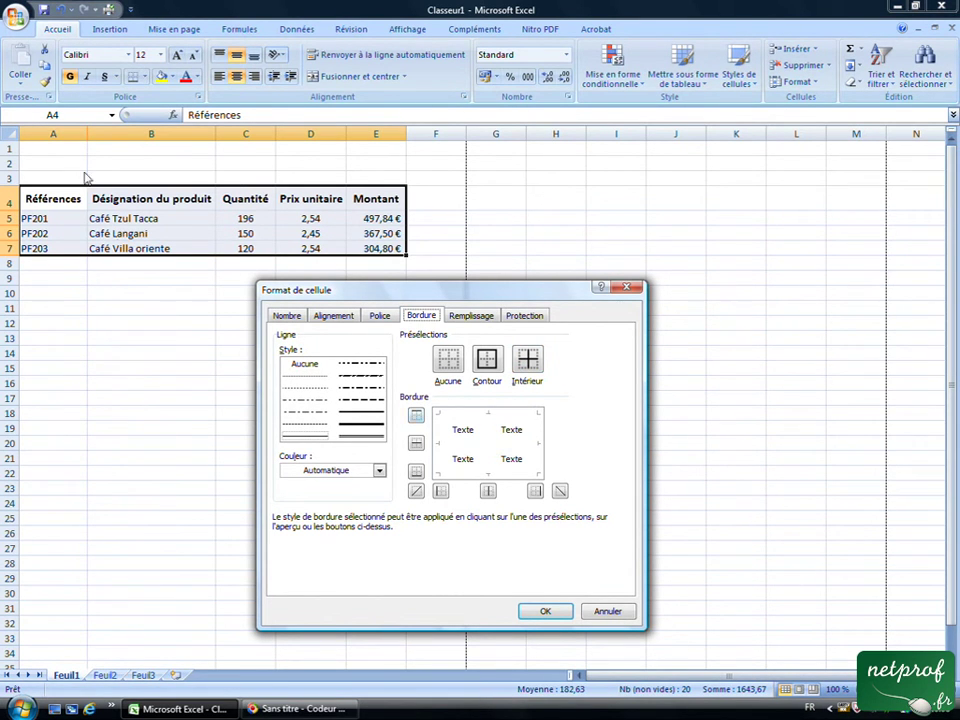
{"action": "left_click", "coordinate": [528, 362]}
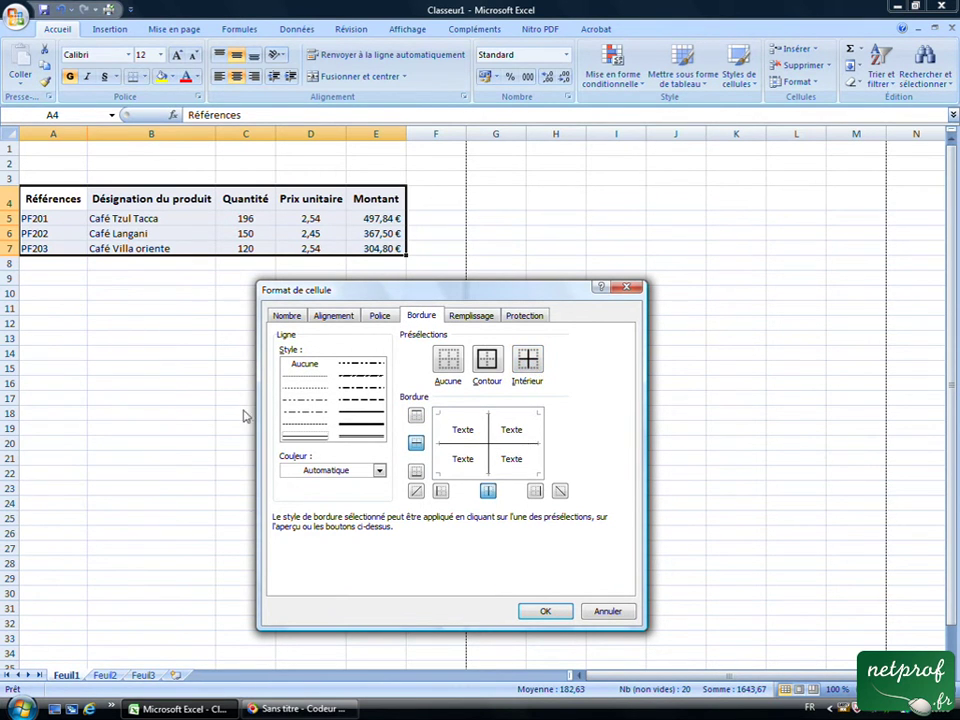
{"action": "left_click", "coordinate": [487, 362]}
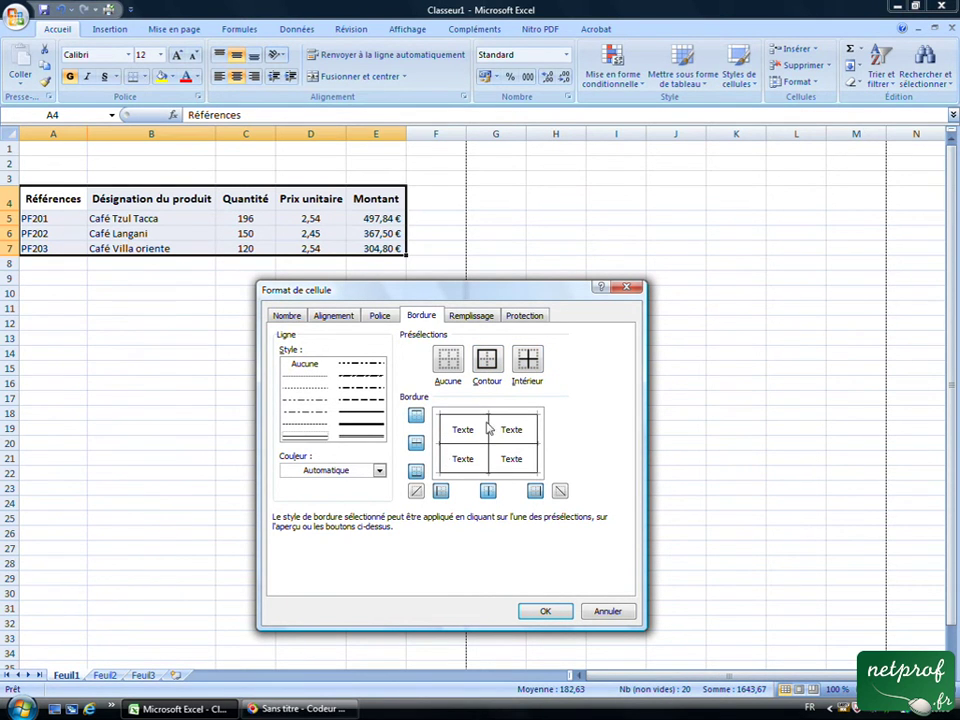
Make the outer border a medium dark red line and apply the borders
{"action": "left_click", "coordinate": [378, 419]}
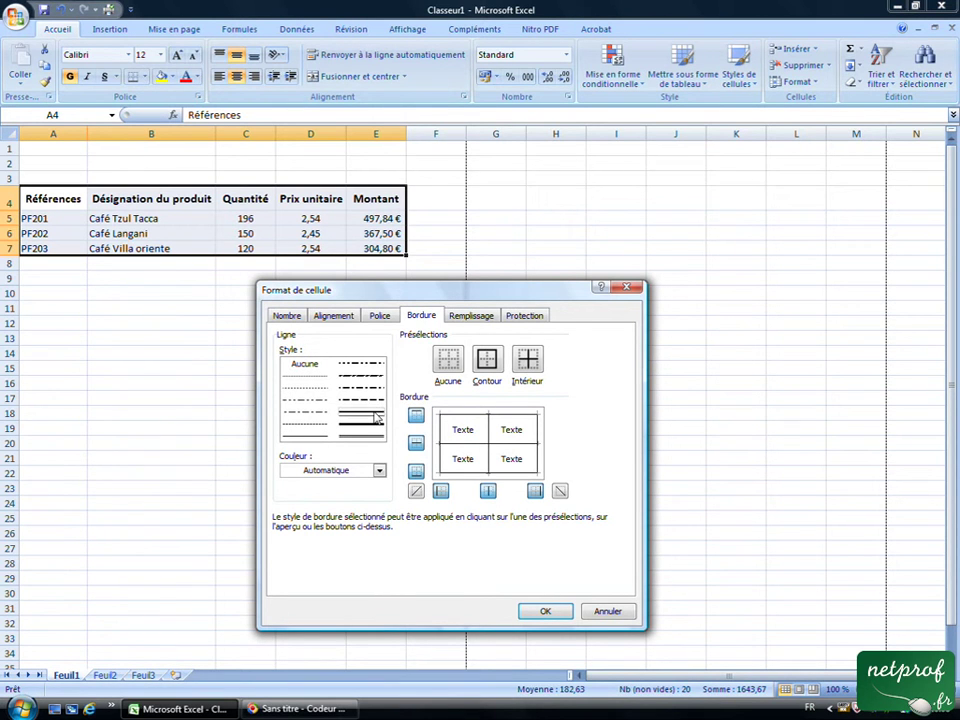
{"action": "left_click", "coordinate": [487, 362]}
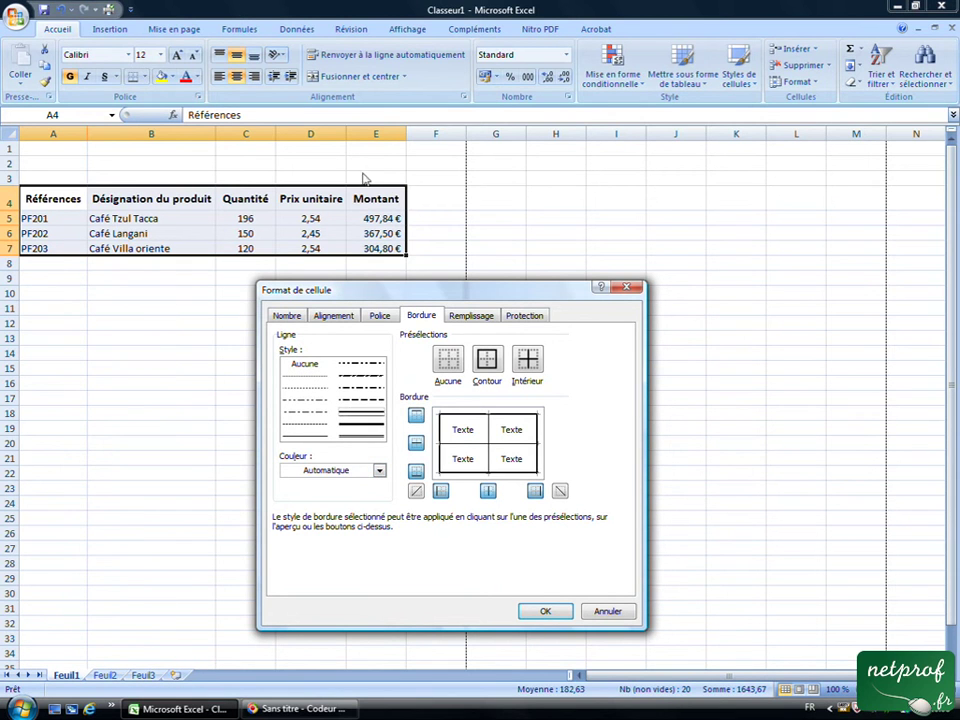
{"action": "left_click", "coordinate": [379, 471]}
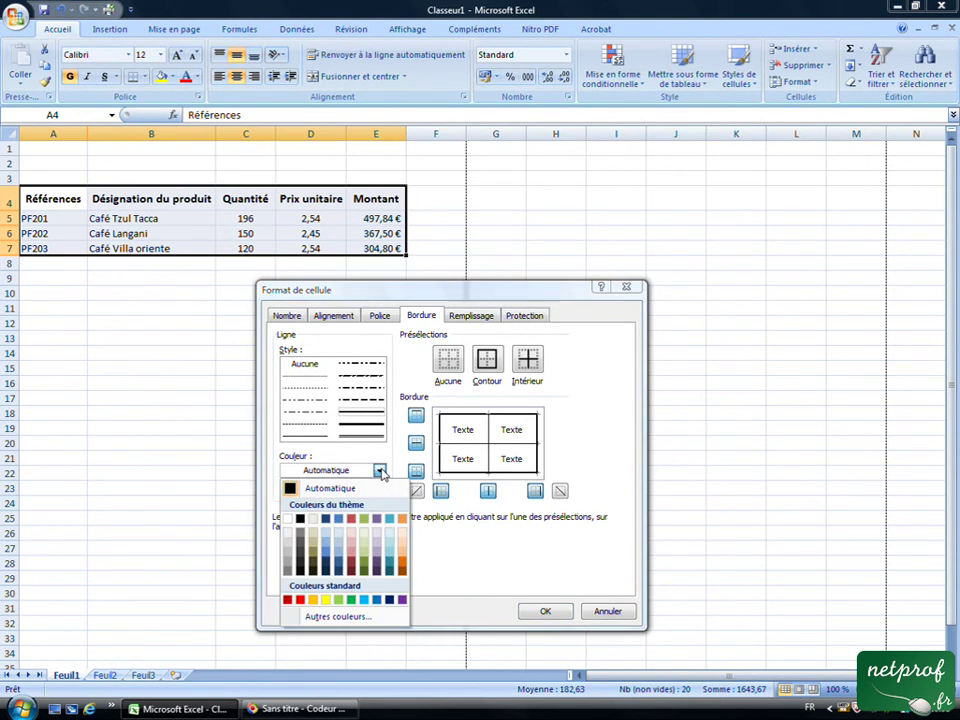
{"action": "left_click", "coordinate": [288, 600]}
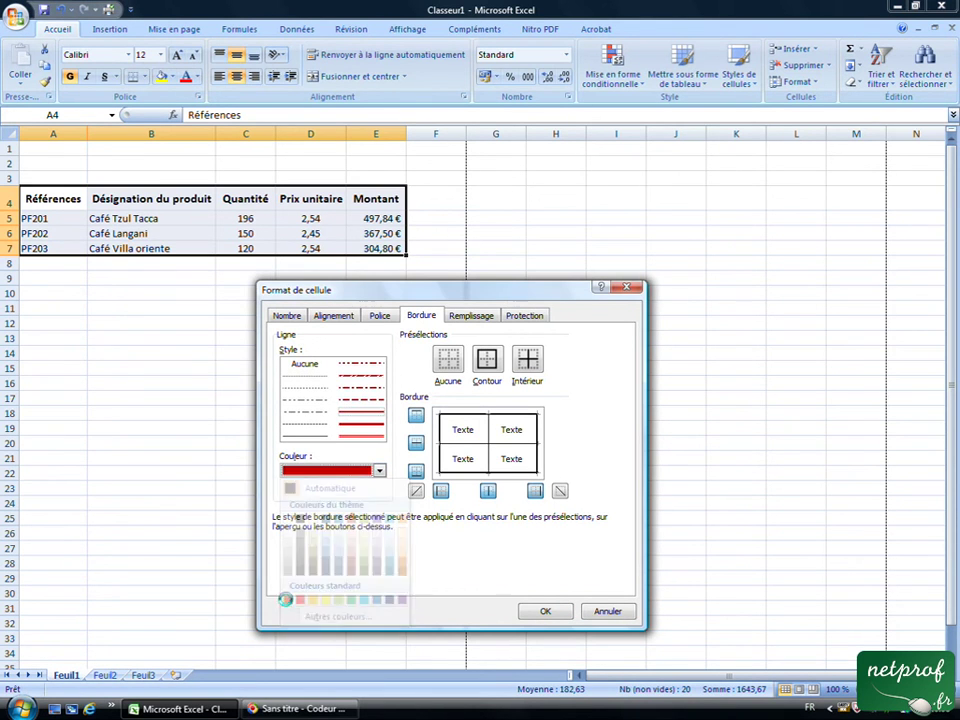
{"action": "left_click", "coordinate": [488, 362]}
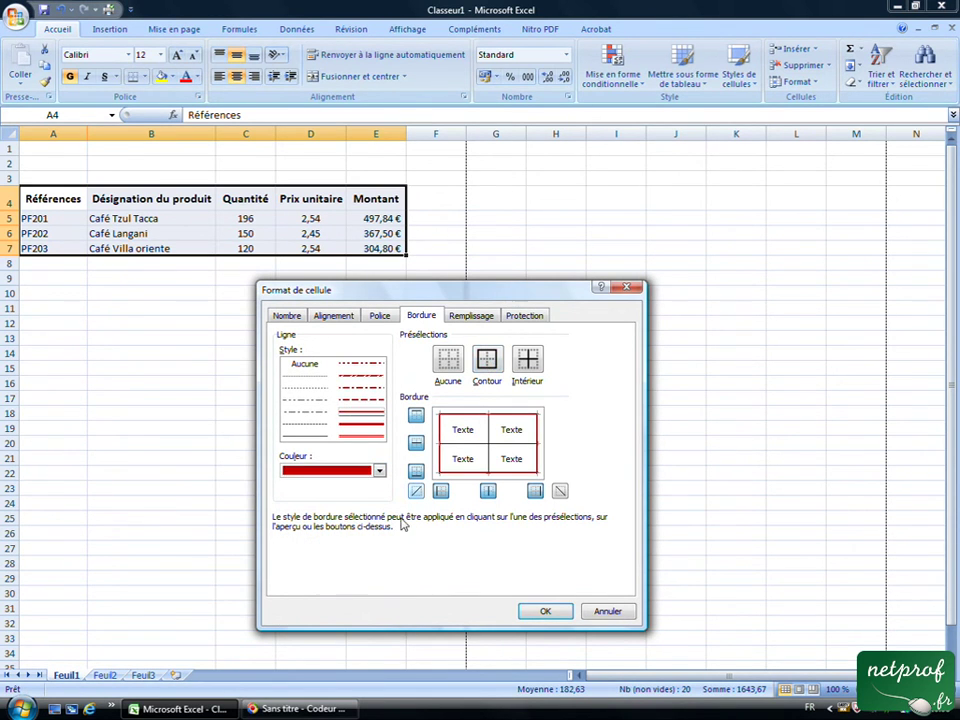
{"action": "left_click", "coordinate": [545, 611]}
{"action": "left_click", "coordinate": [92, 386]}
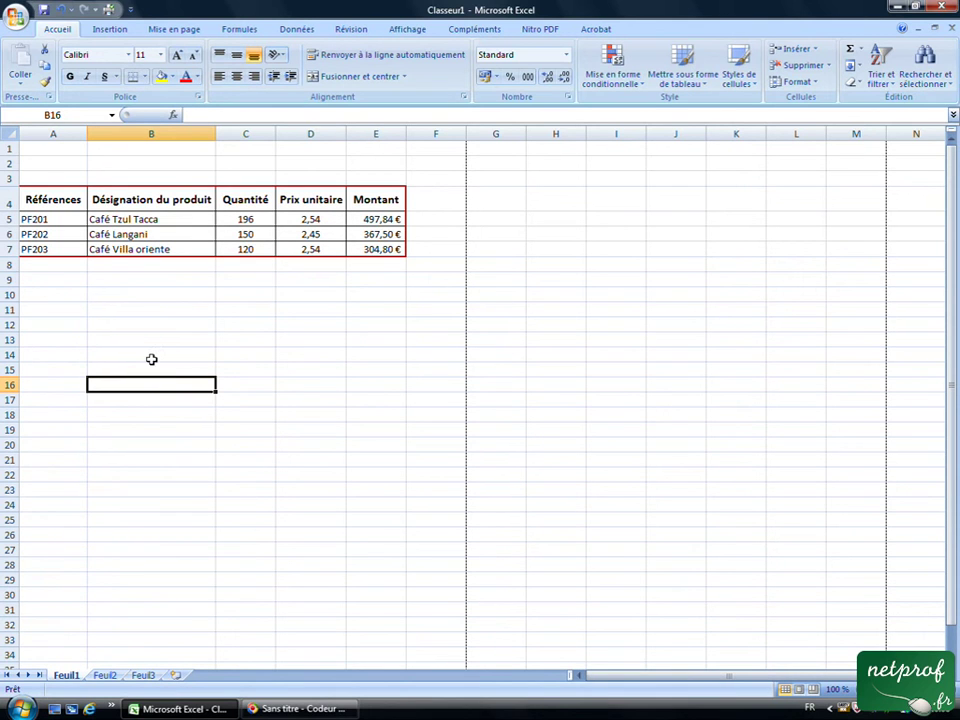
Open Remplissage for header A4:E4, browsing custom colours and gradient options without applying them
{"action": "mouse_move", "coordinate": [52, 199]}
{"action": "left_mouse_down"}
{"action": "mouse_move", "coordinate": [216, 190]}
{"action": "mouse_move", "coordinate": [388, 199]}
{"action": "left_mouse_up"}
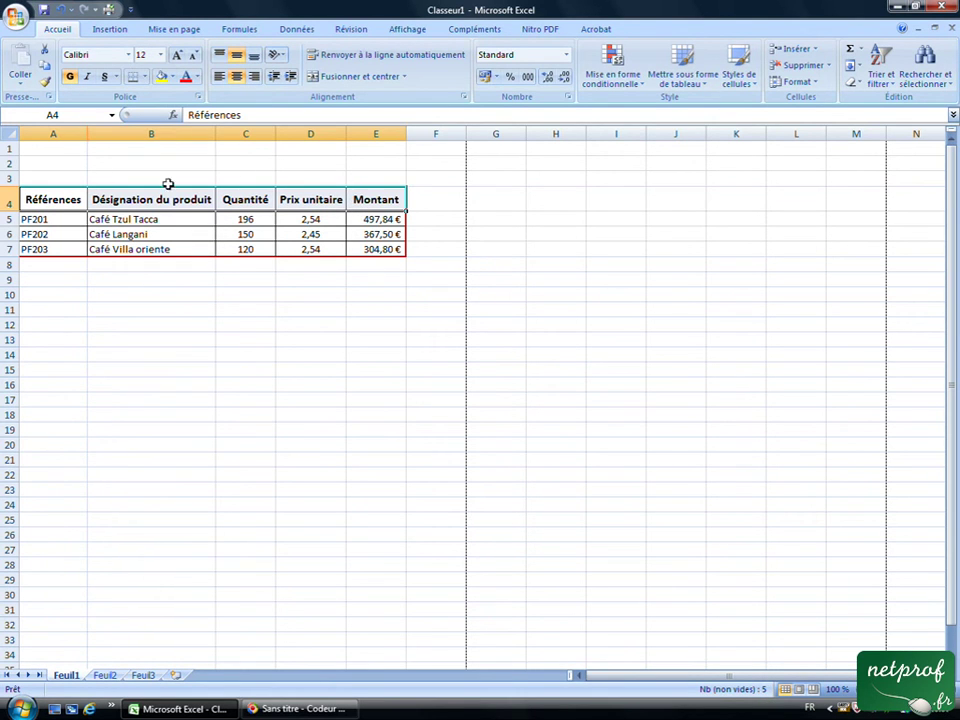
{"action": "right_click", "coordinate": [333, 198]}
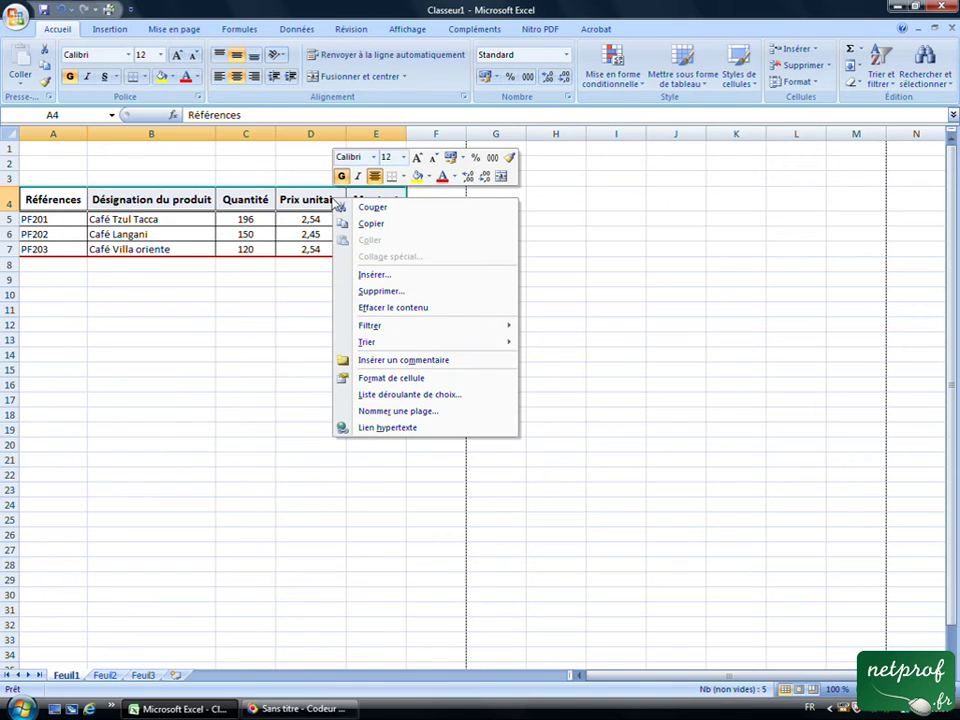
{"action": "left_click", "coordinate": [376, 381]}
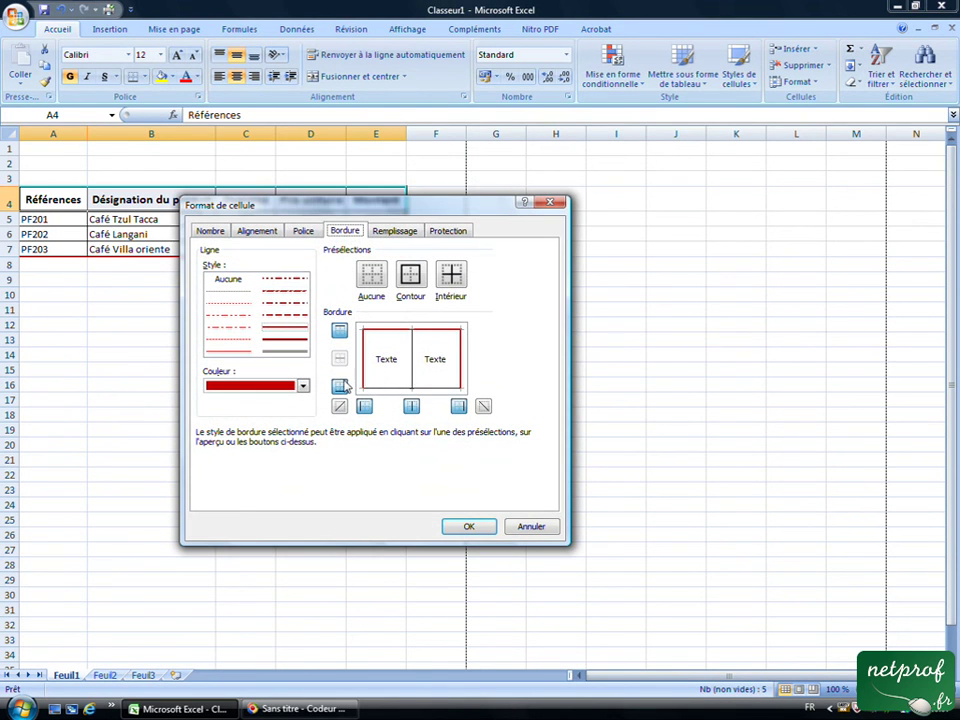
{"action": "left_click", "coordinate": [394, 231]}
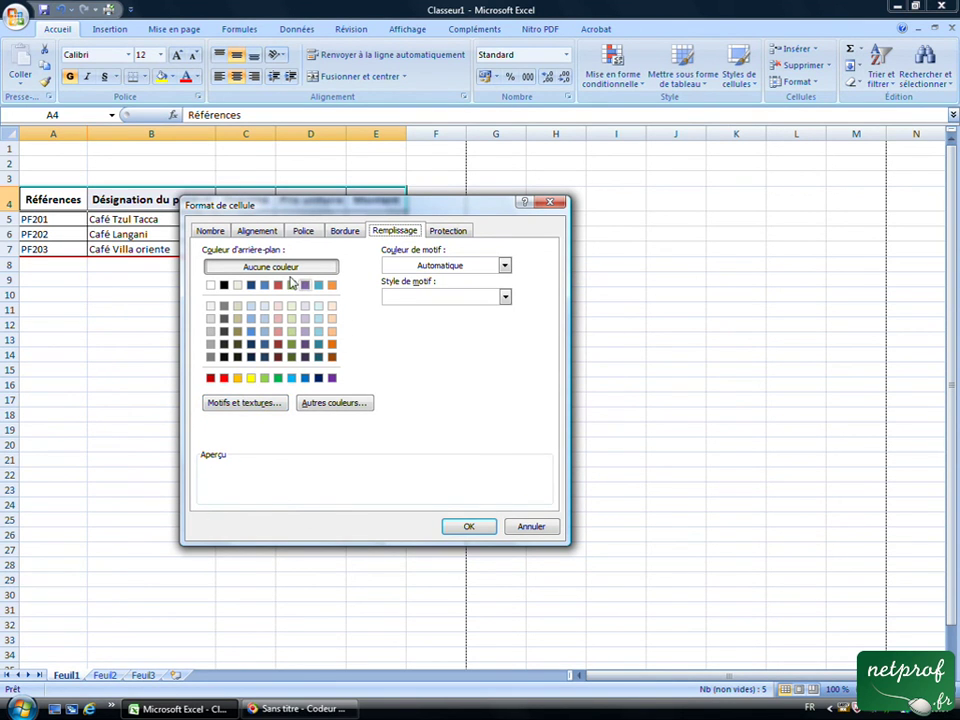
{"action": "left_click", "coordinate": [334, 403]}
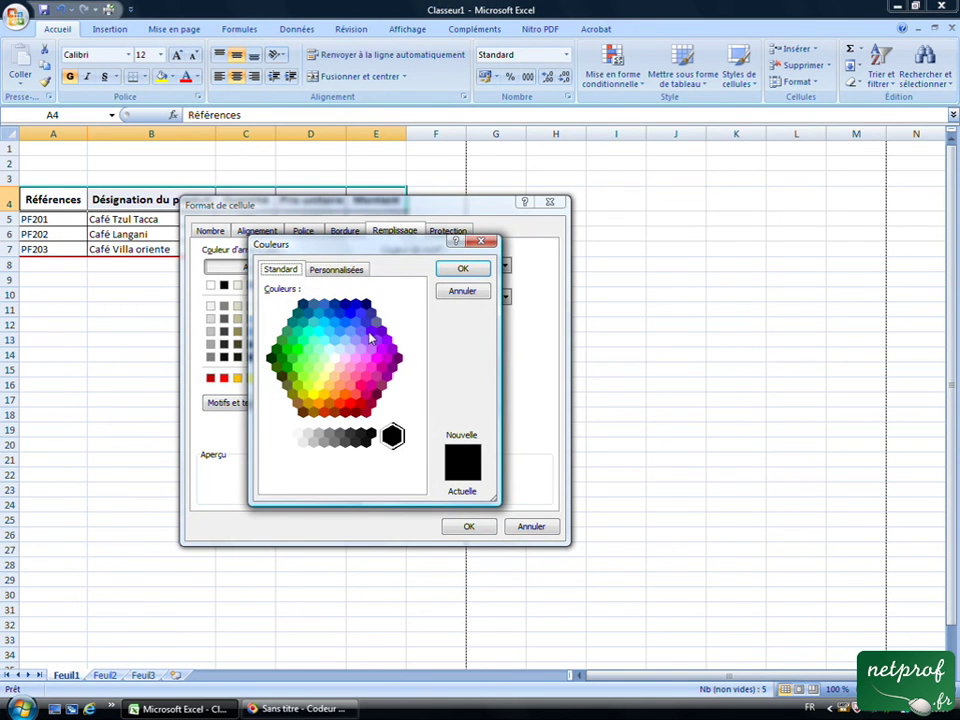
{"action": "left_click", "coordinate": [352, 272]}
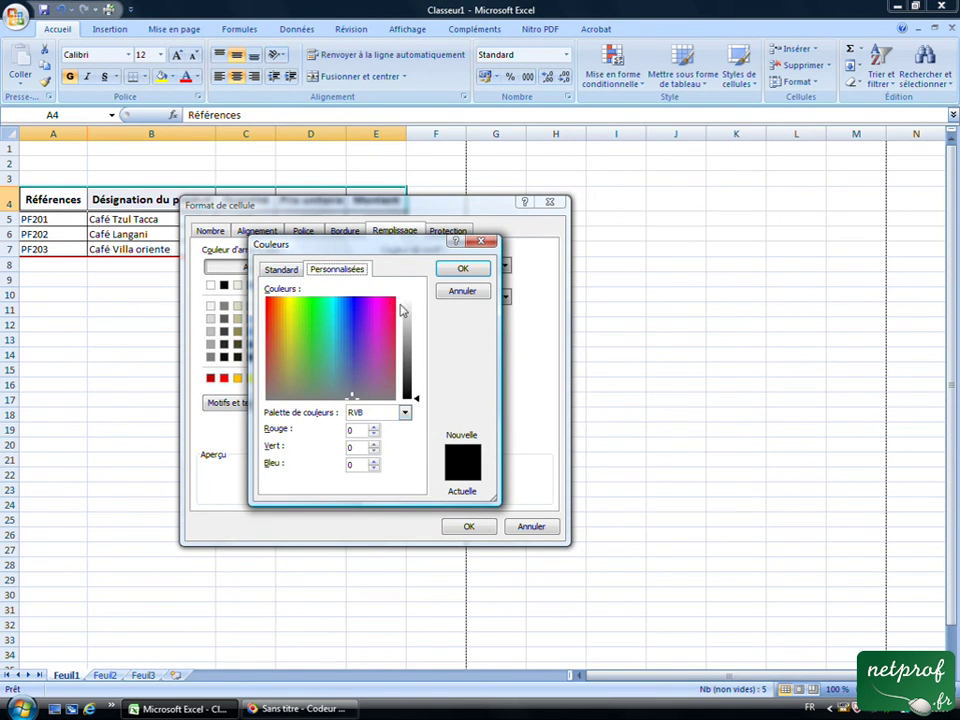
{"action": "left_click", "coordinate": [464, 292]}
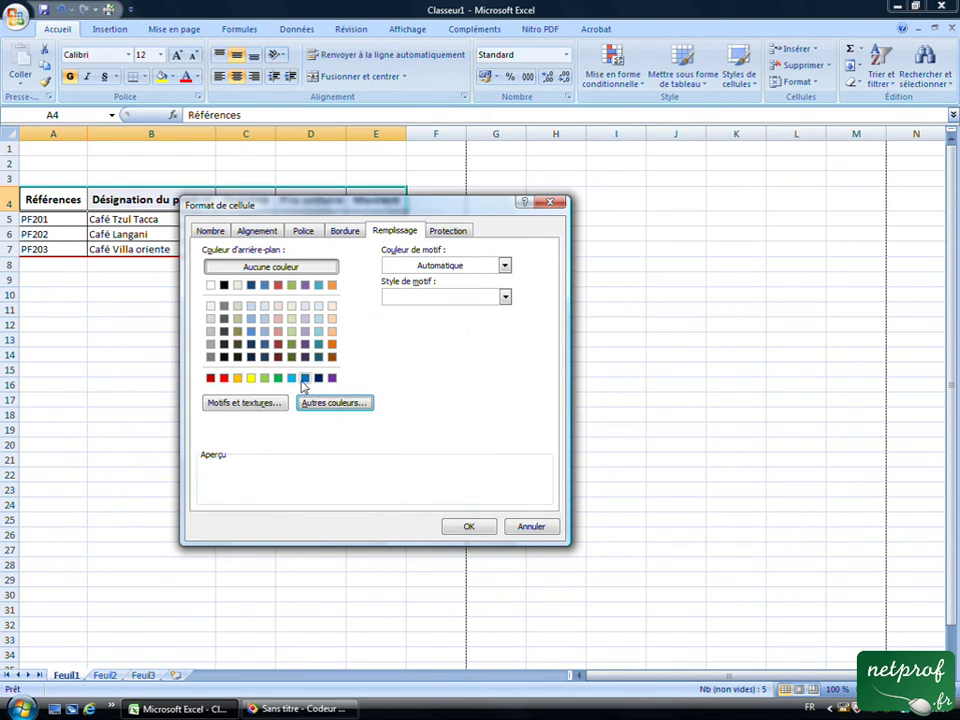
{"action": "left_click", "coordinate": [250, 403]}
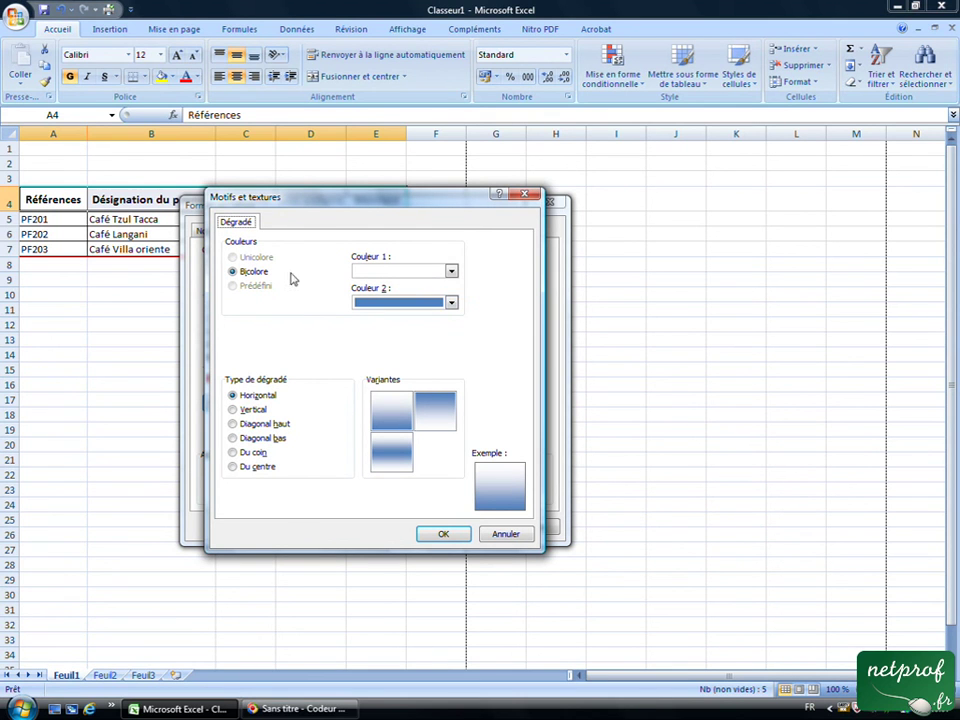
{"action": "left_click", "coordinate": [512, 536]}
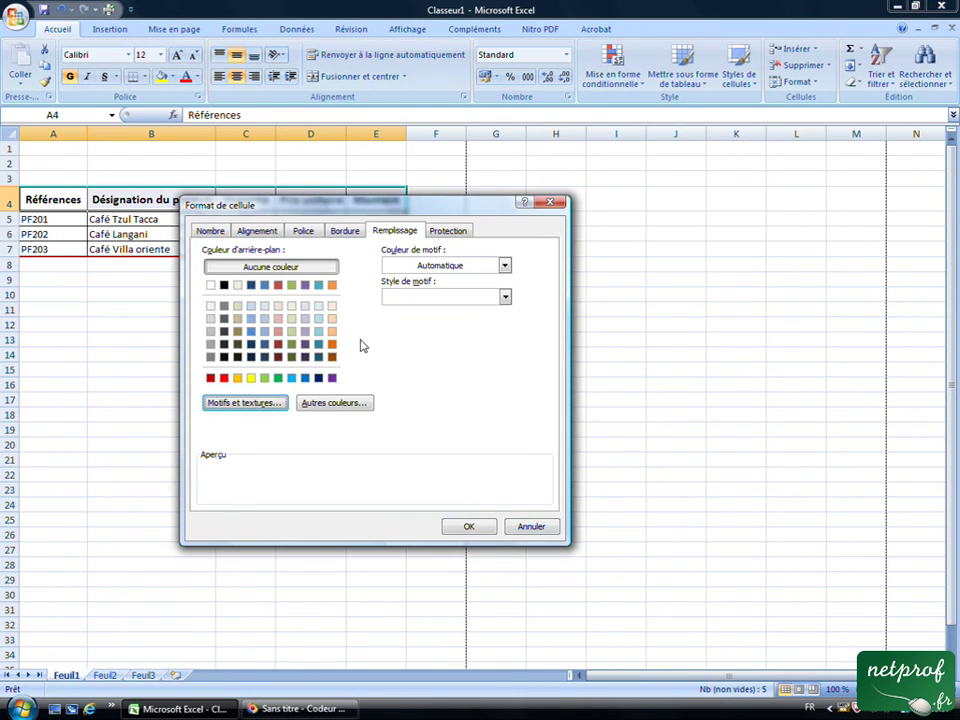
Fill A4:E4 with the palest pink swatch and confirm
{"action": "left_click", "coordinate": [279, 332]}
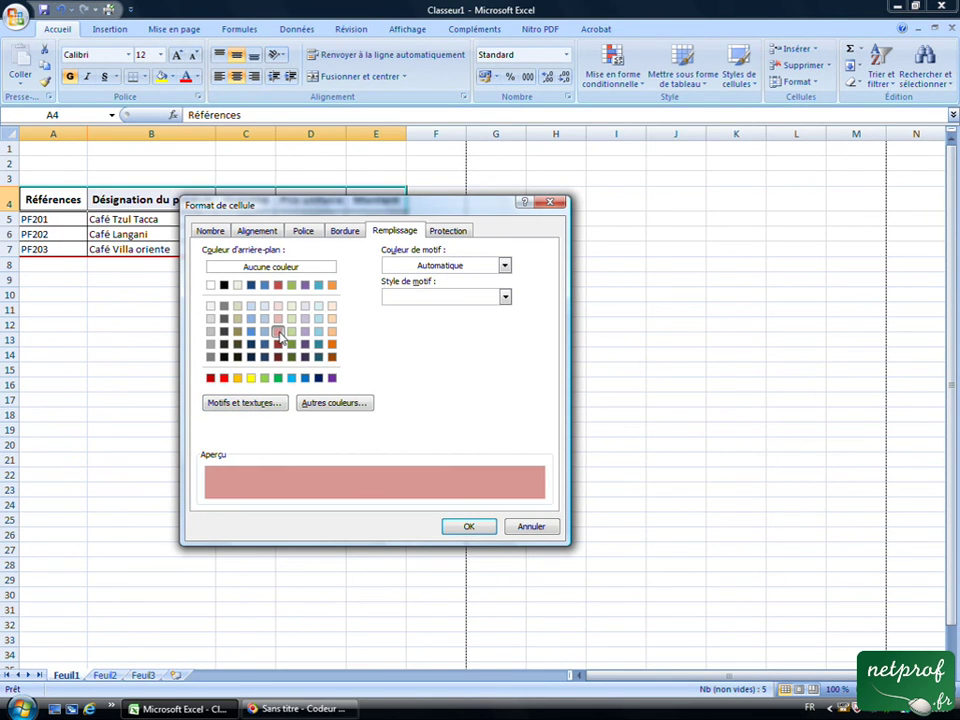
{"action": "left_click", "coordinate": [278, 318]}
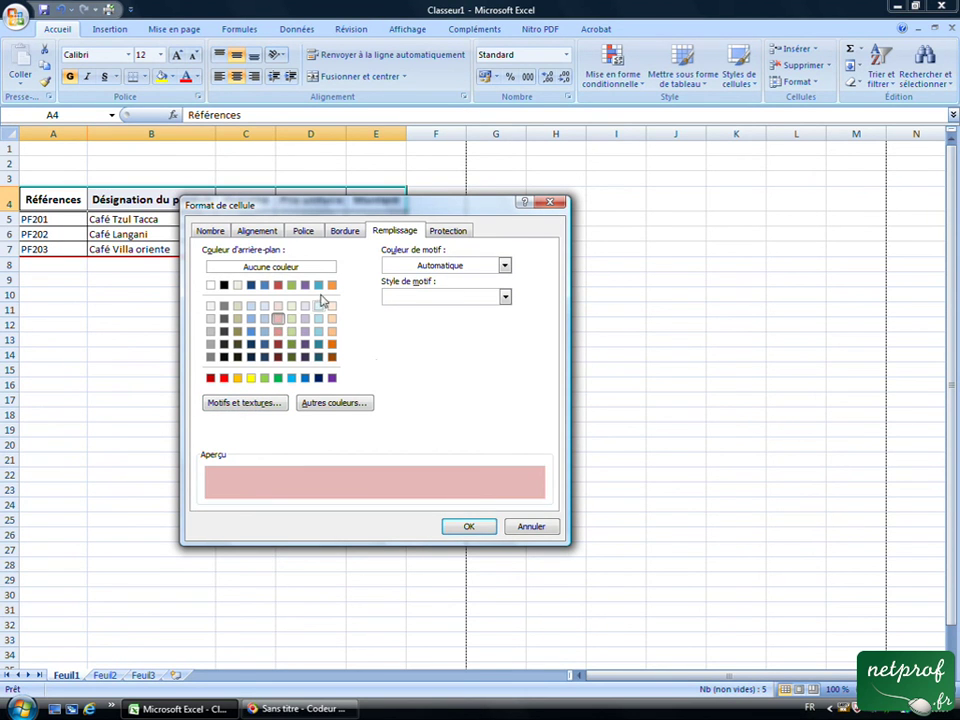
{"action": "left_click", "coordinate": [278, 305]}
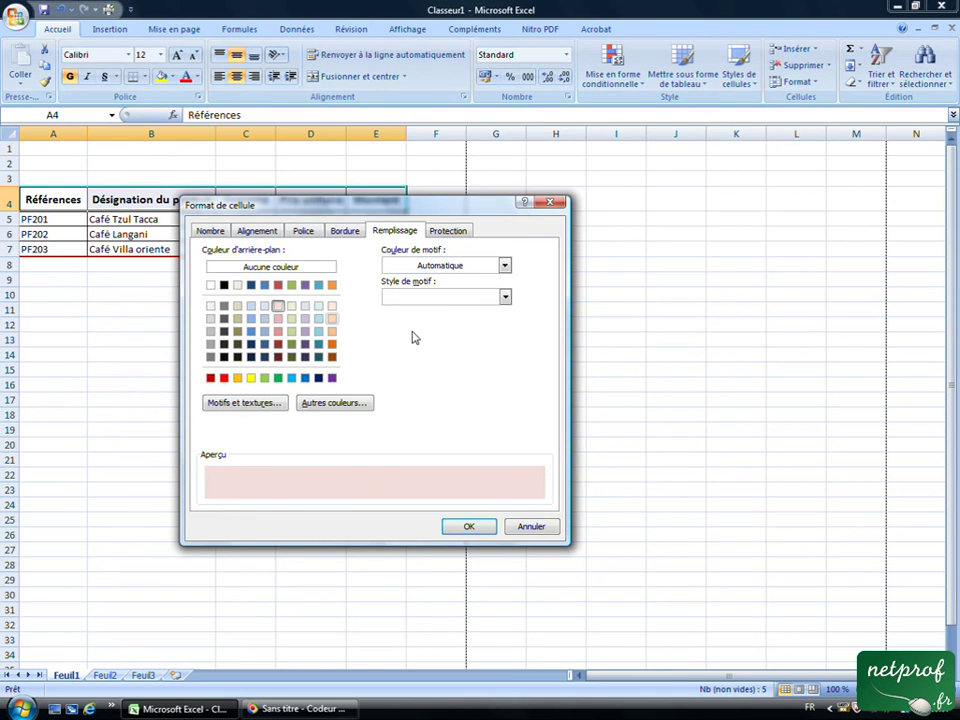
{"action": "left_click", "coordinate": [467, 526]}
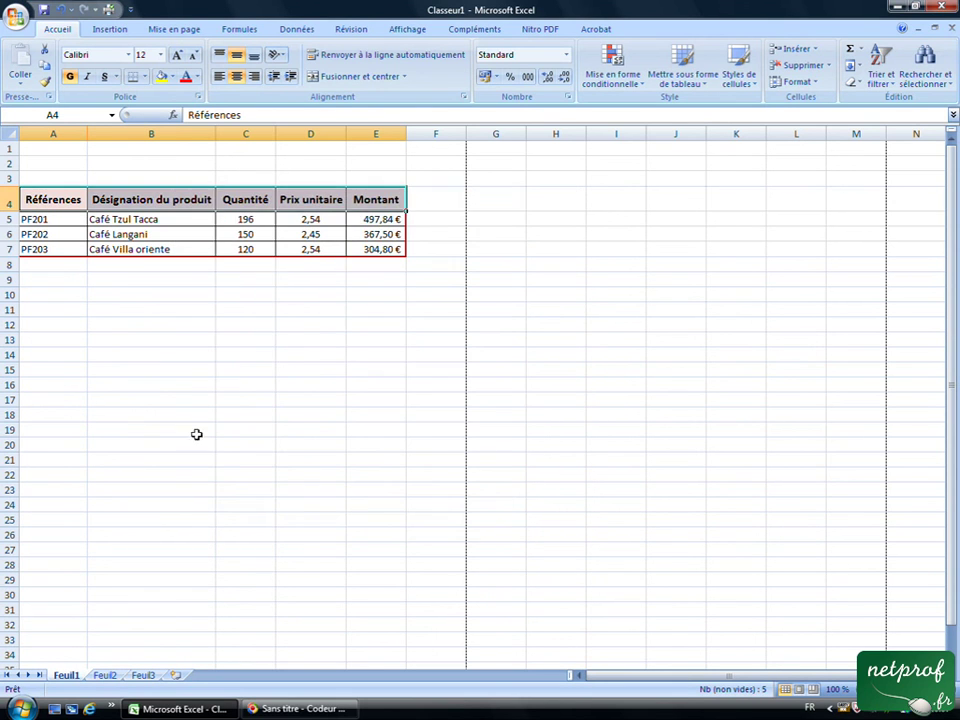
{"action": "left_click", "coordinate": [197, 432]}
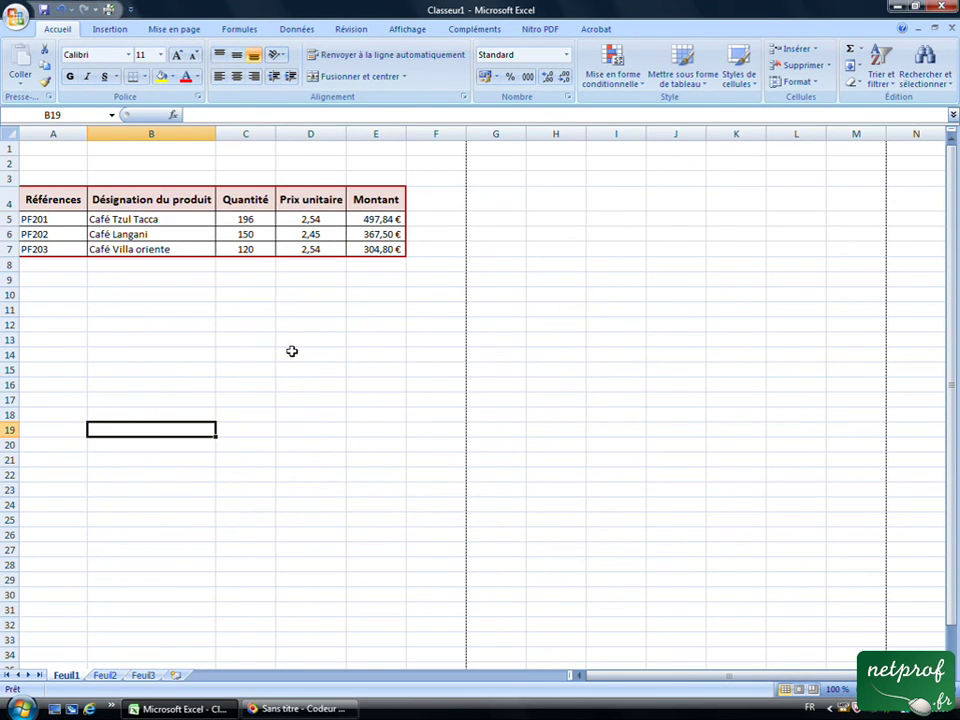